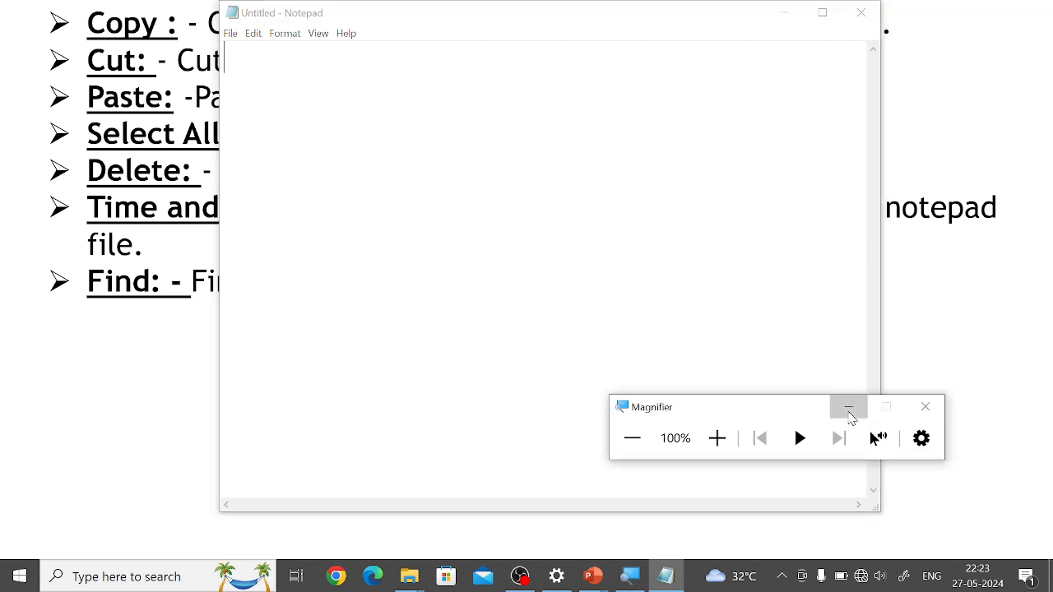
Put the Magnifier away, enlarge the blank Notepad document to full screen and look over its editing commands
click(849, 407)
click(822, 13)
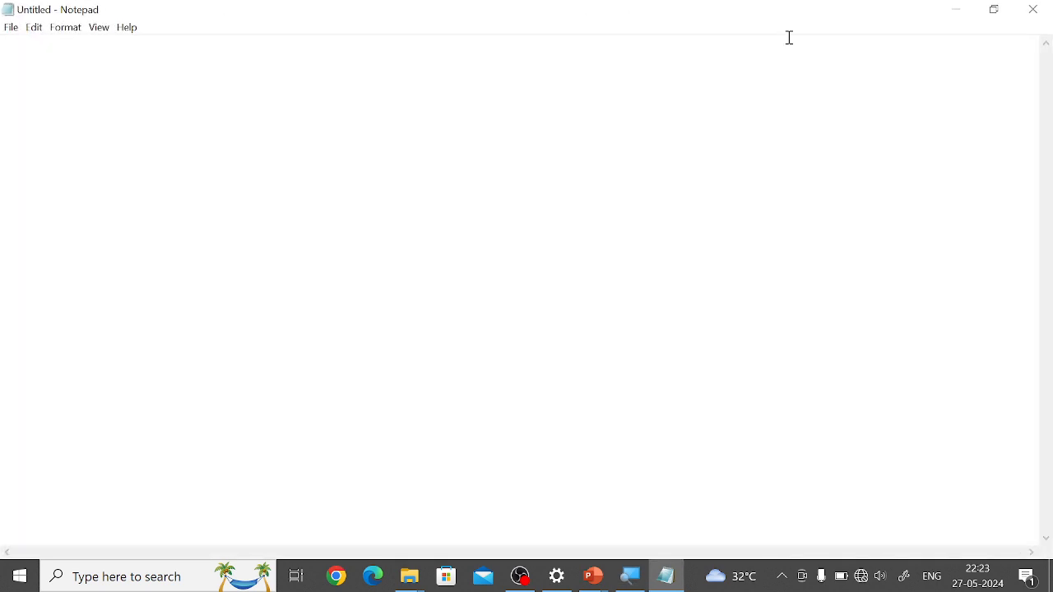
click(32, 33)
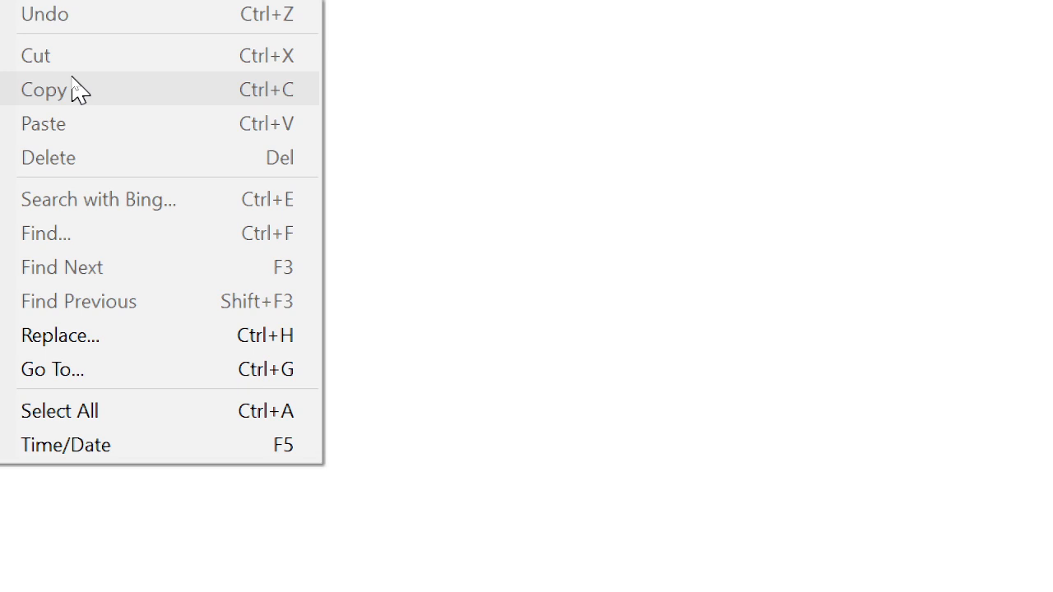
click(713, 248)
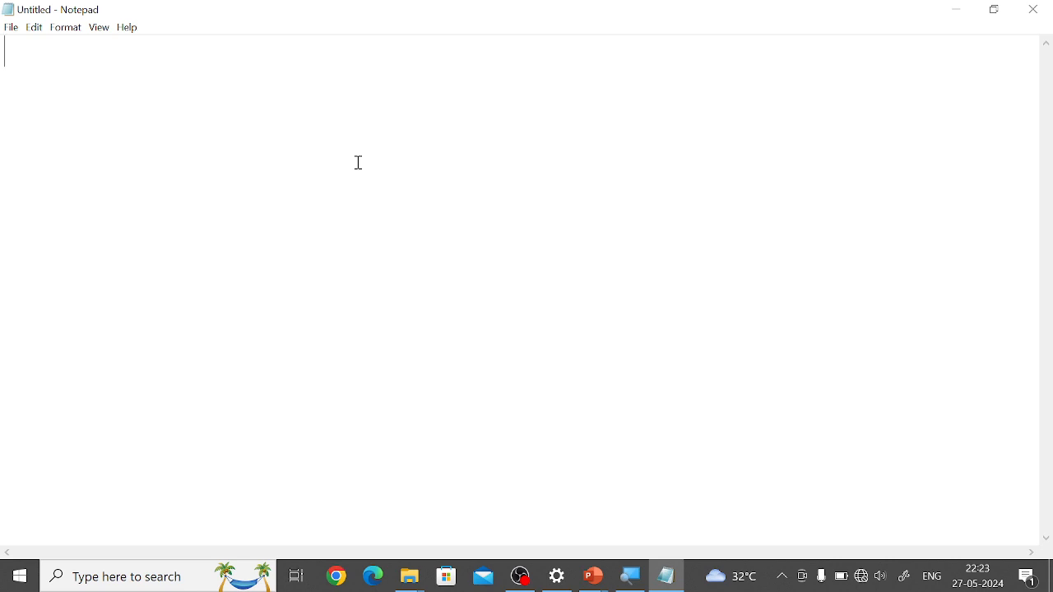
Write the sentence "ram is a good boy." in the blank document
text(ram i)
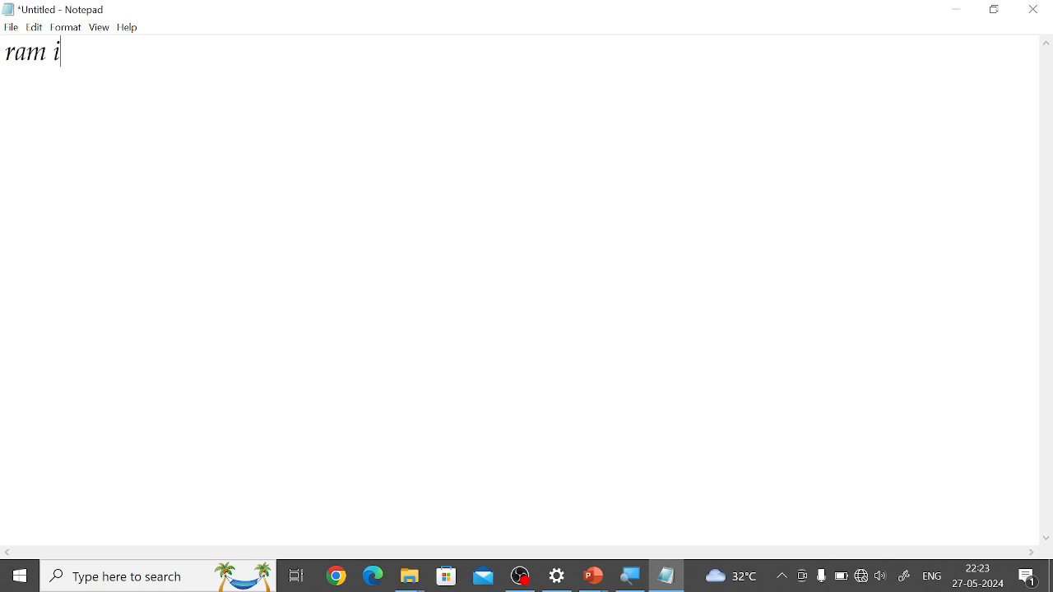
text(s a good bo)
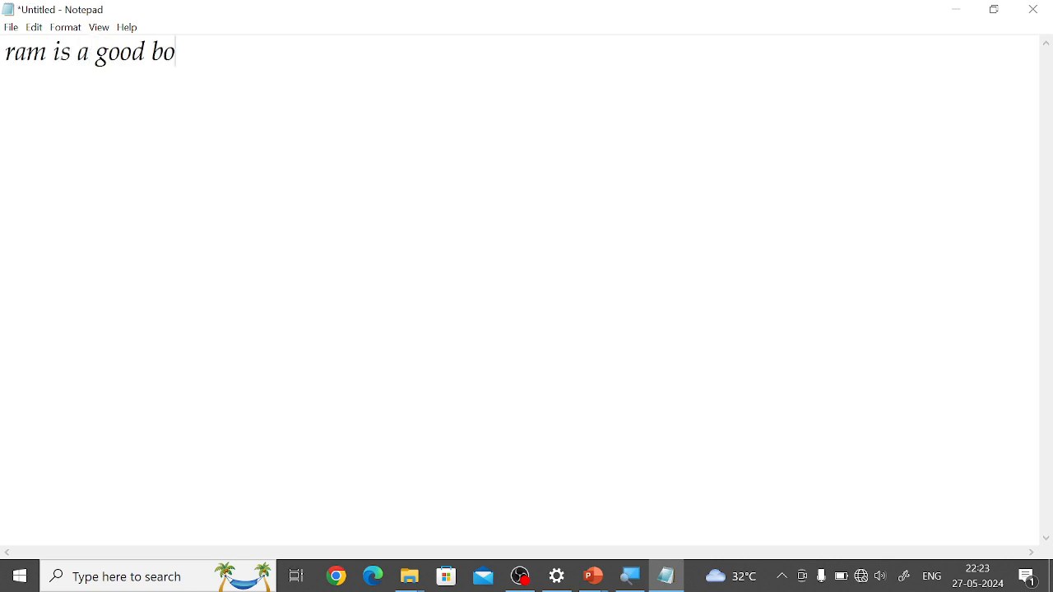
text(y.)
Change the document font to Trebuchet MS at size 24
click(66, 27)
click(78, 64)
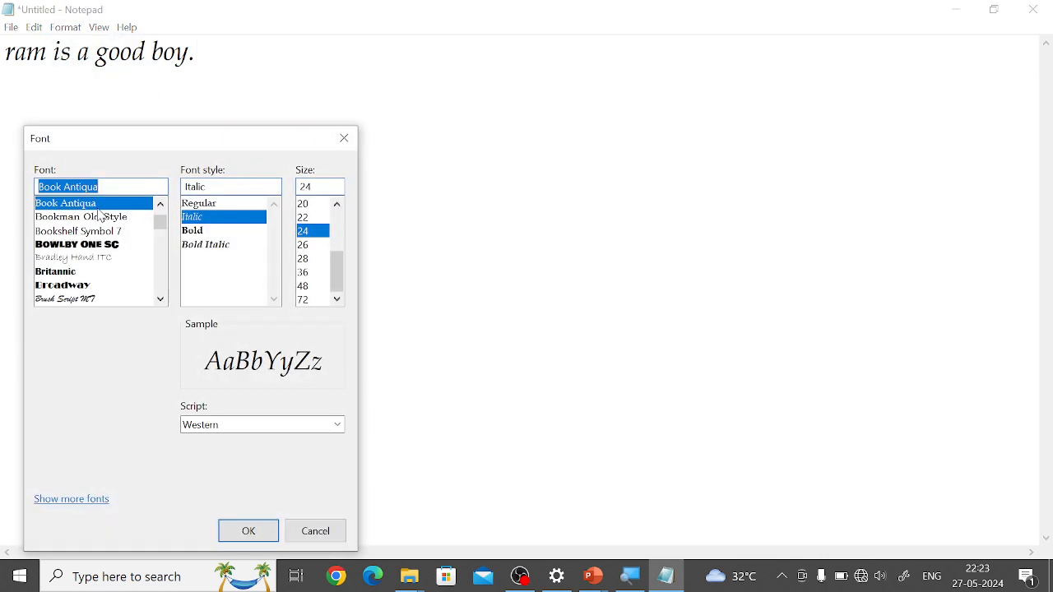
text(t)
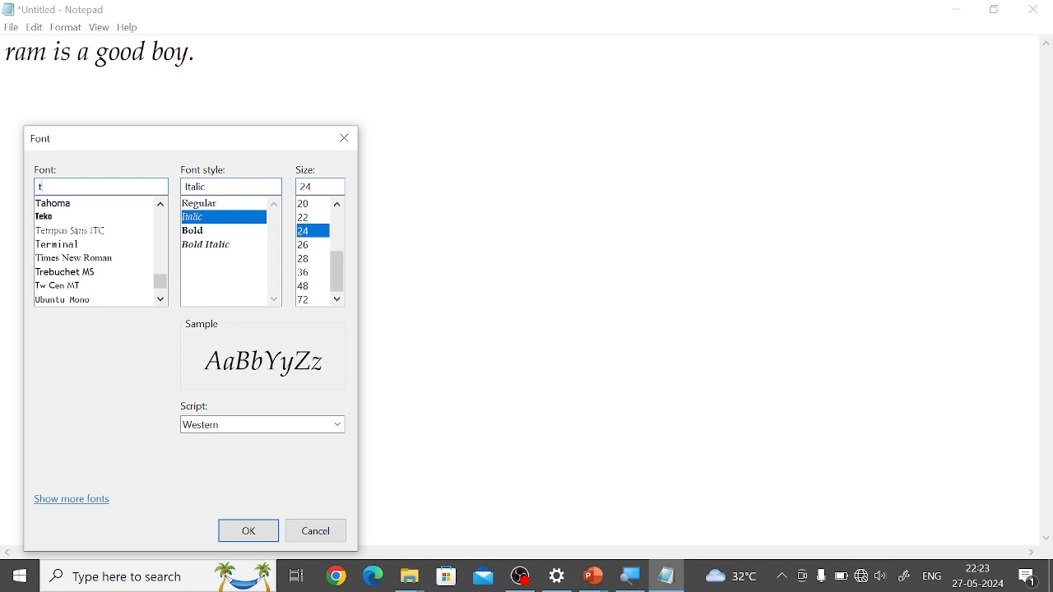
text(rebuchet MS)
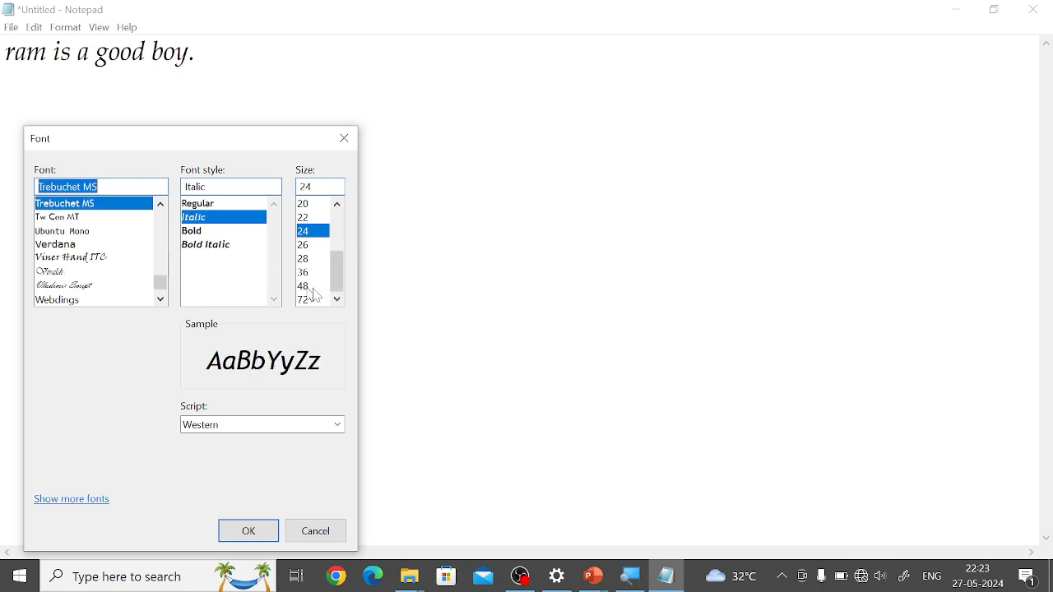
click(303, 245)
click(302, 234)
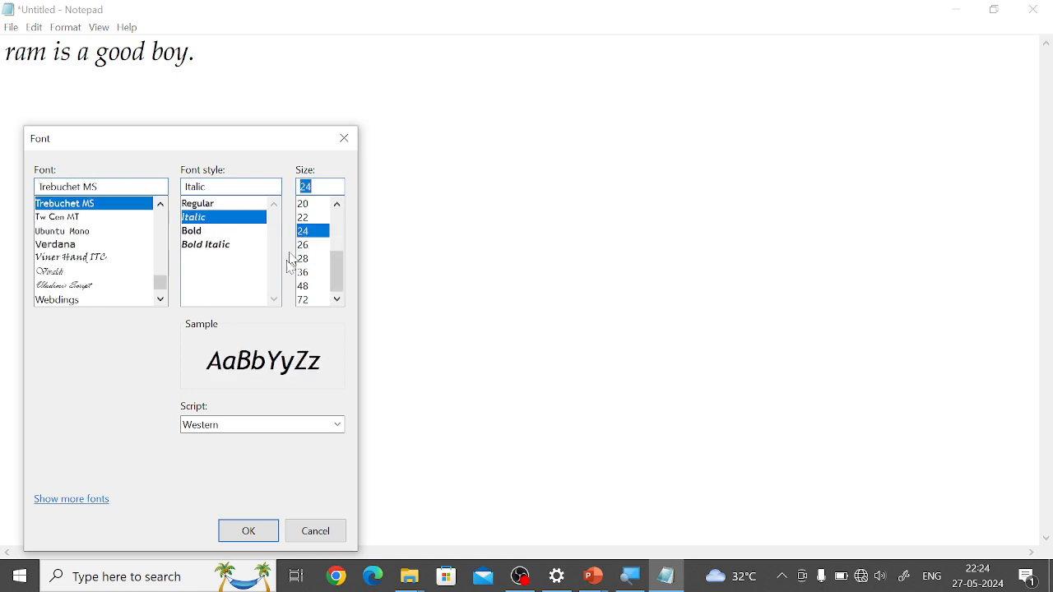
click(269, 528)
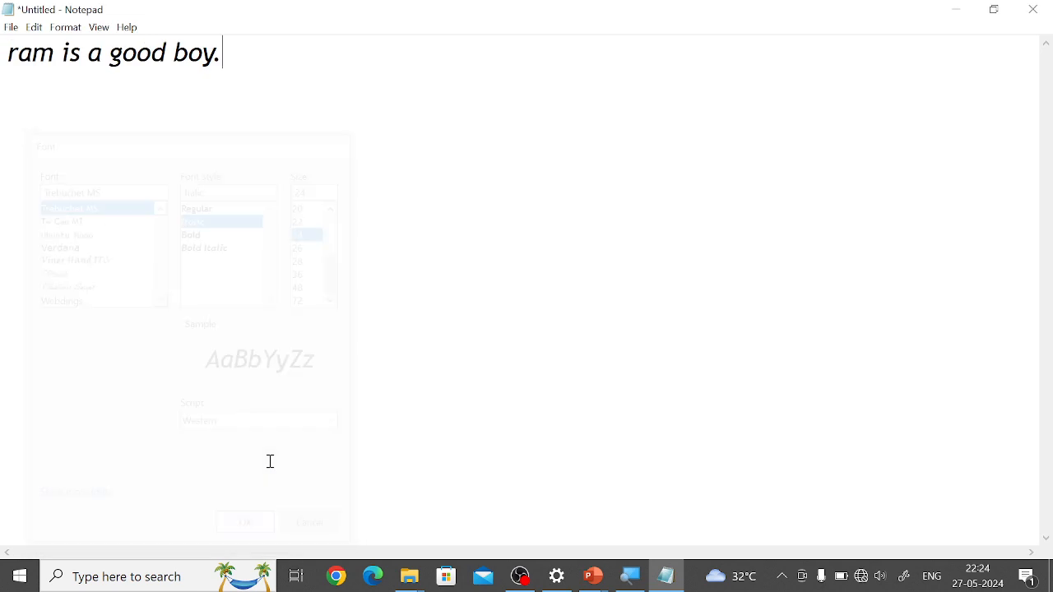
Set the document's font style to Regular
click(81, 35)
click(89, 61)
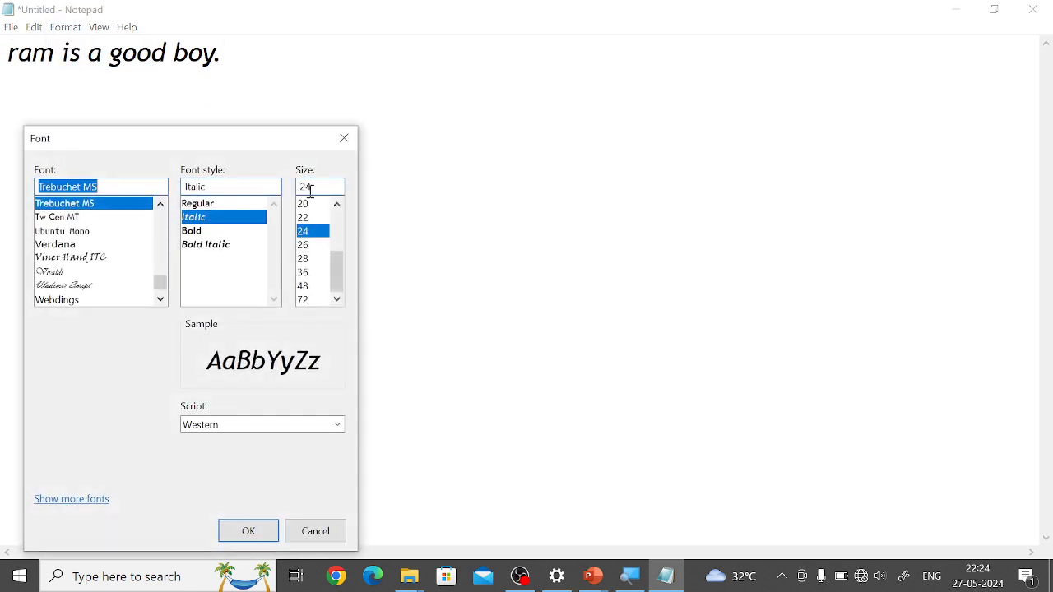
click(206, 204)
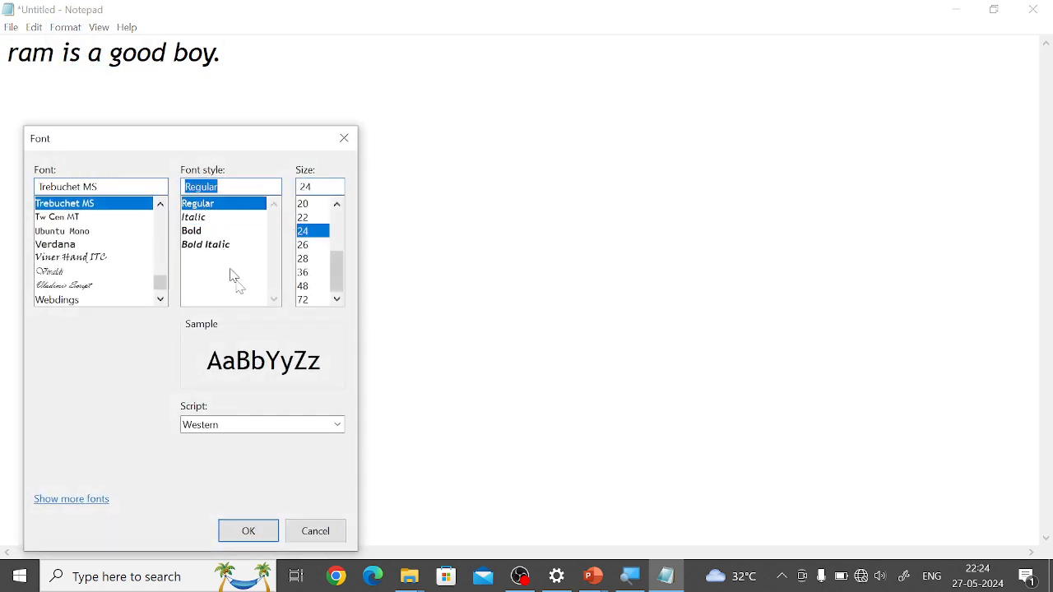
click(259, 532)
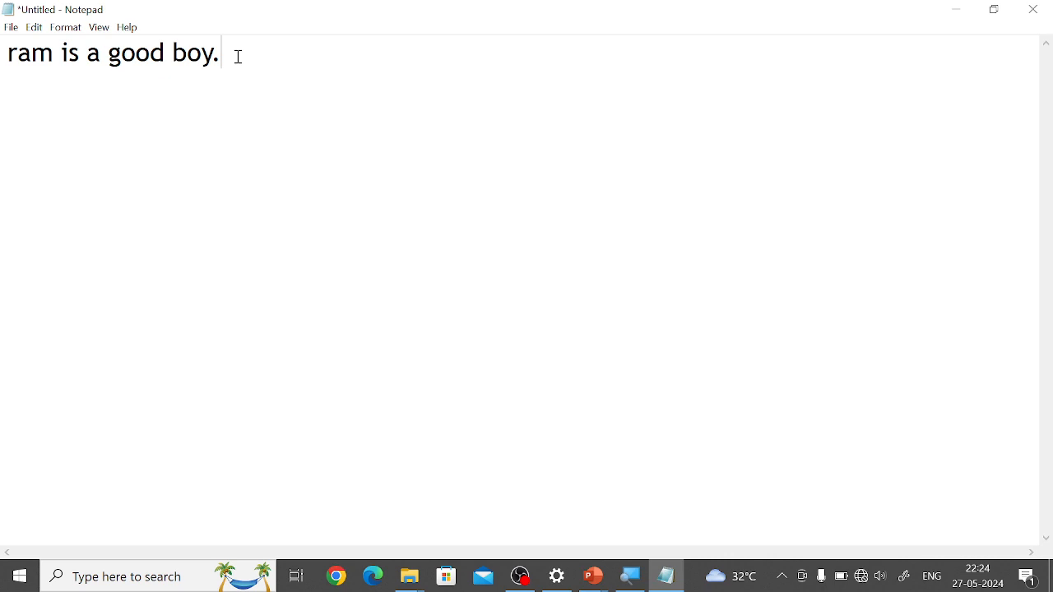
Below the sentence, add an indented list reading "1. selecting data.", "2. copy" and "3. paste"
key(Return)
key(Tab)
text(1. selec)
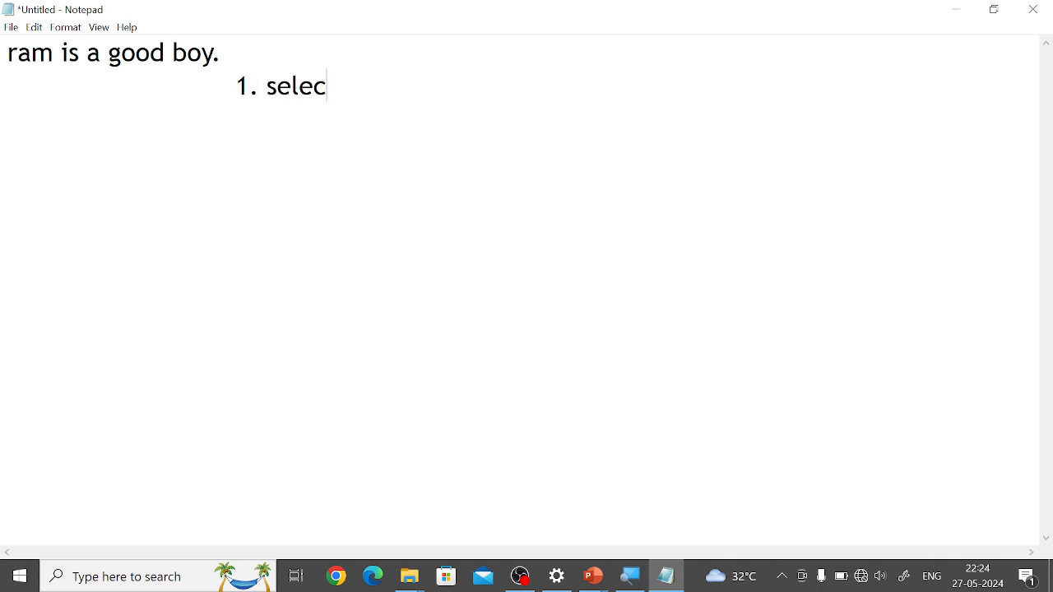
text(ting data.)
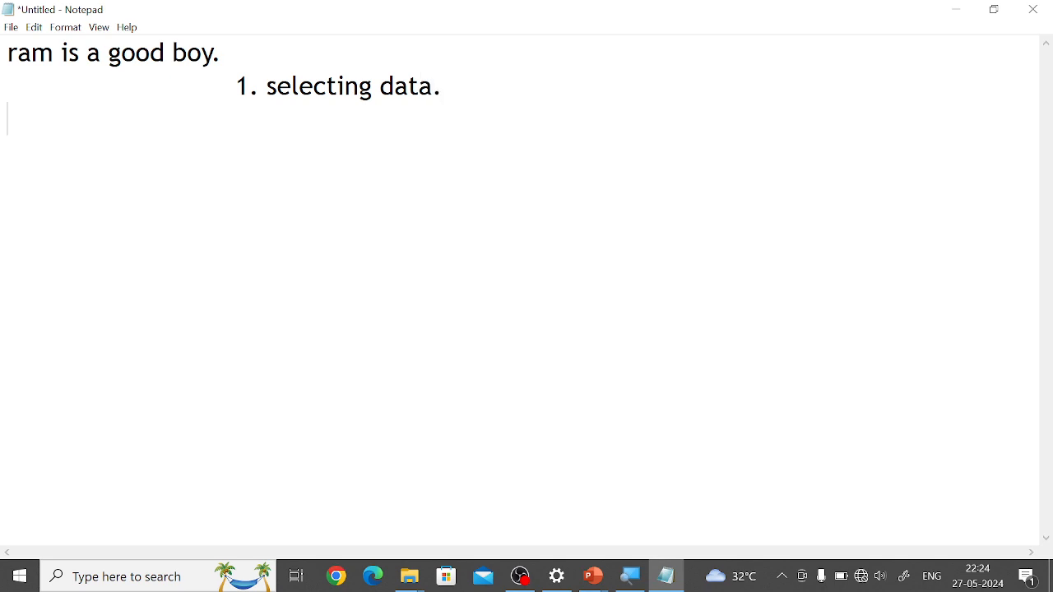
key(Tab)
text(2. copy)
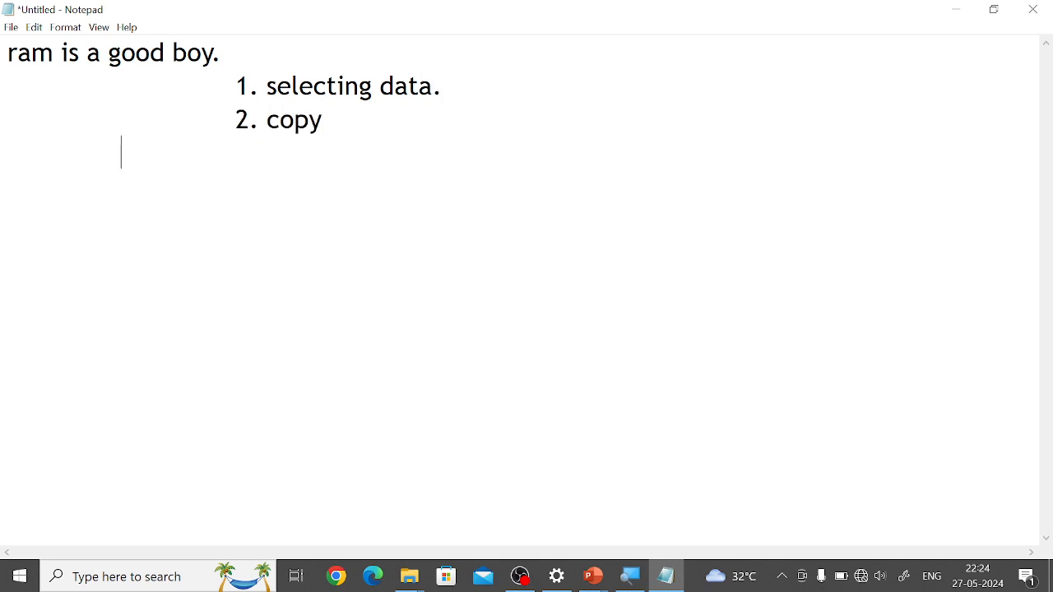
key(Tab)
text(3. paste)
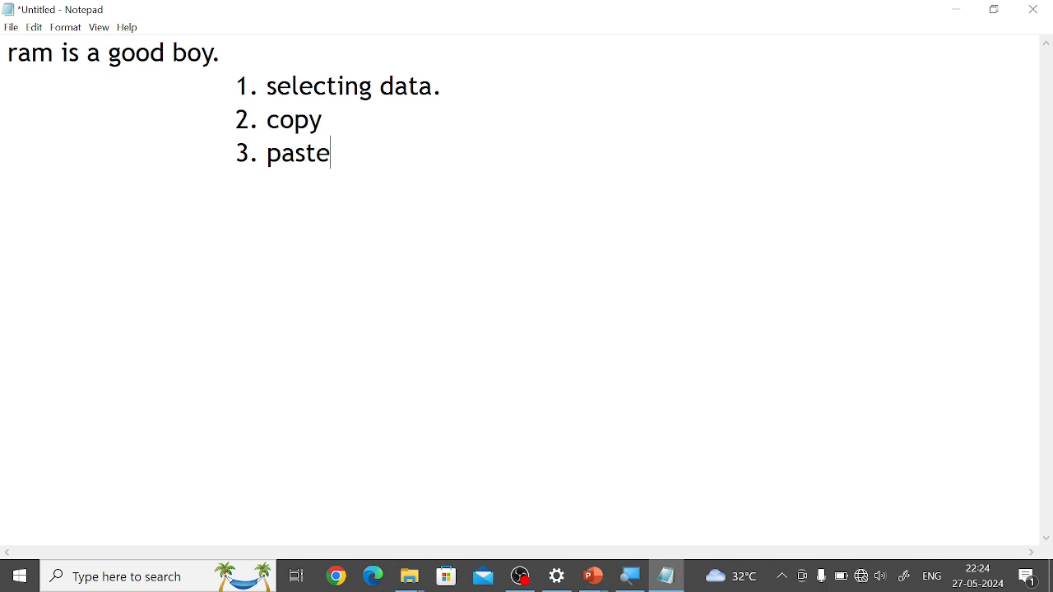
Leave a blank line after the list and add the indented lines "shift+lef" and "shift+righ"
key(Up)
key(Up)
key(Down)
key(Return)
key(Return)
key(Tab)
text(shift+lef)
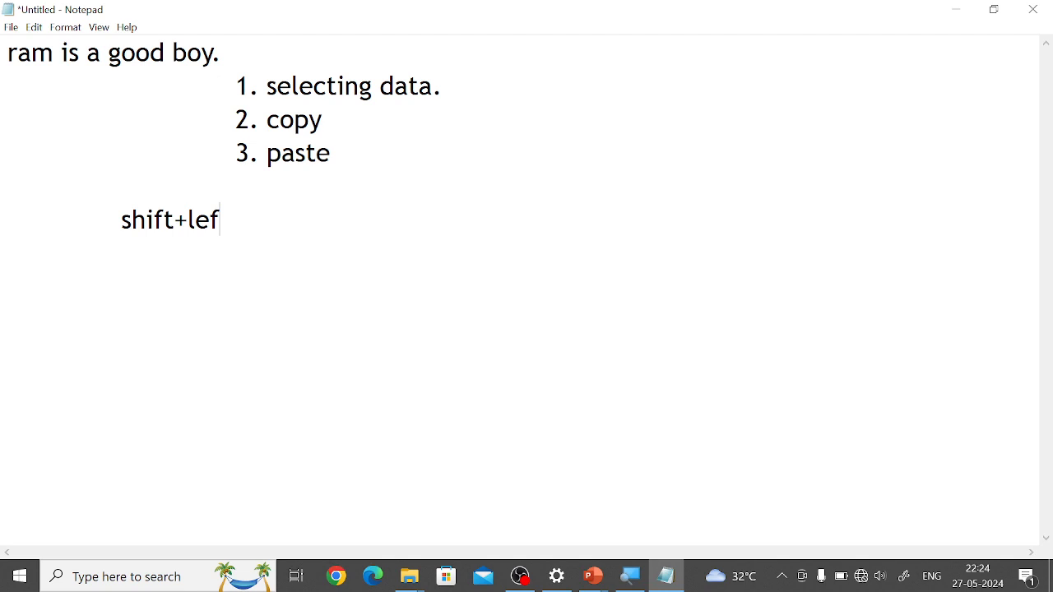
key(Return)
key(Tab)
key(Tab)
key(BackSpace)
text(shift+righ)
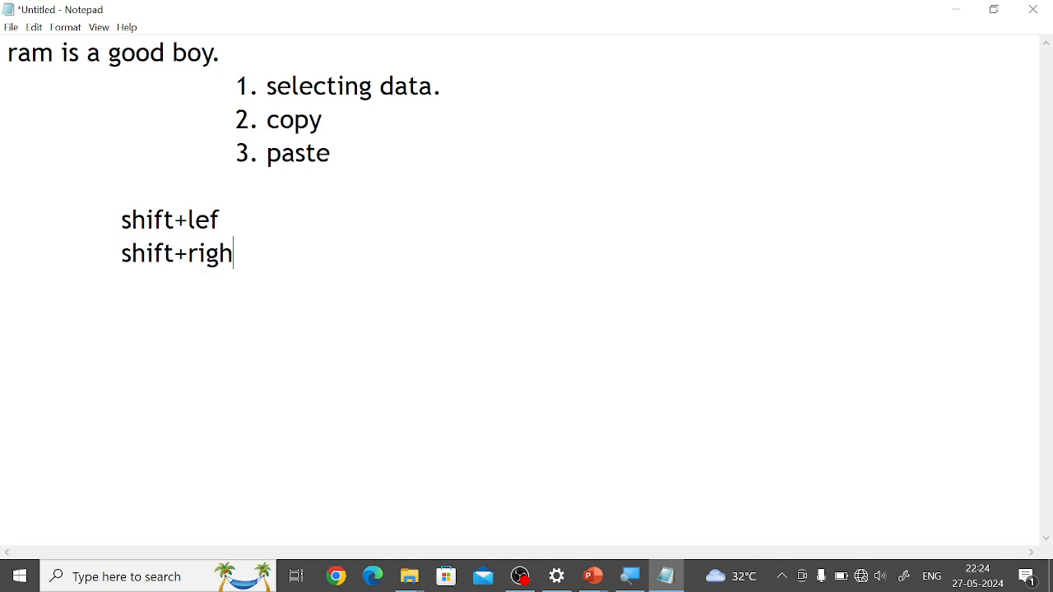
Add the indented lines "shift+up" and "shift+down", and complete the second shortcut line as "shift+right"
key(Return)
key(Tab)
text(shift+)
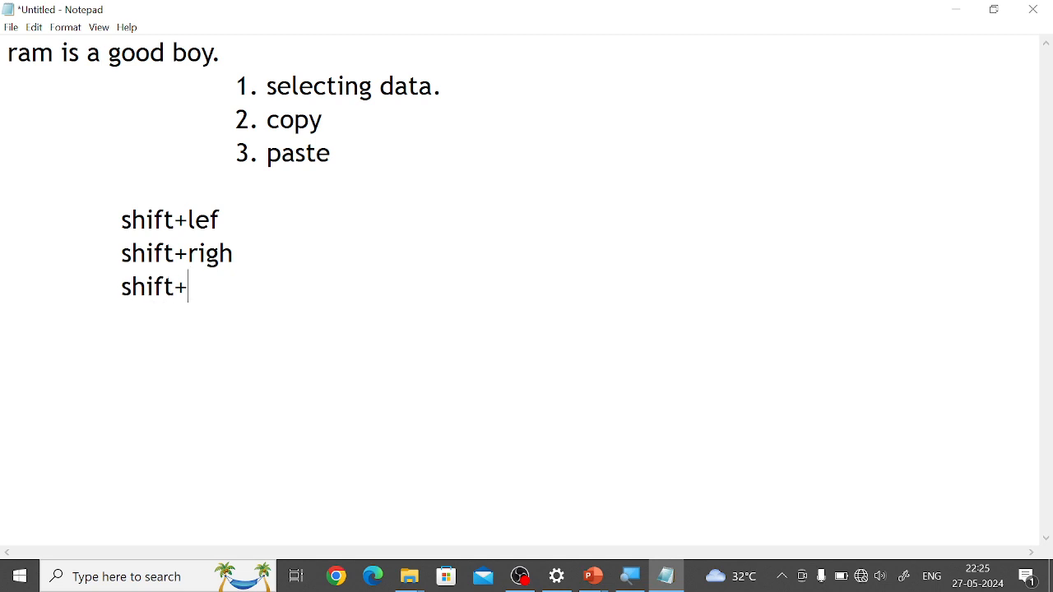
text(up)
key(Return)
key(Tab)
text(shift+dwon)
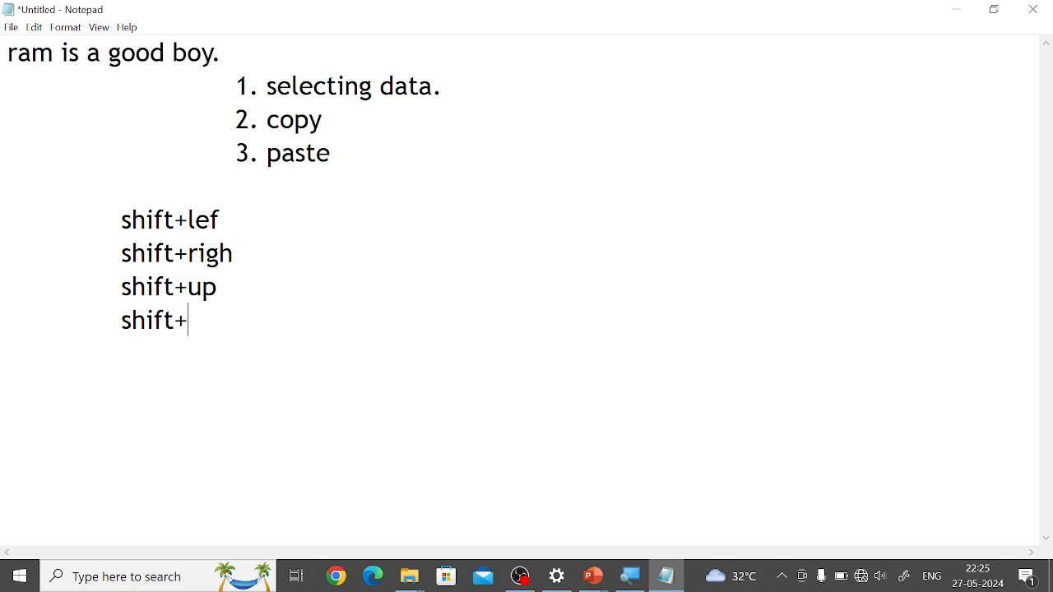
key(BackSpace)
key(BackSpace)
key(BackSpace)
text(own)
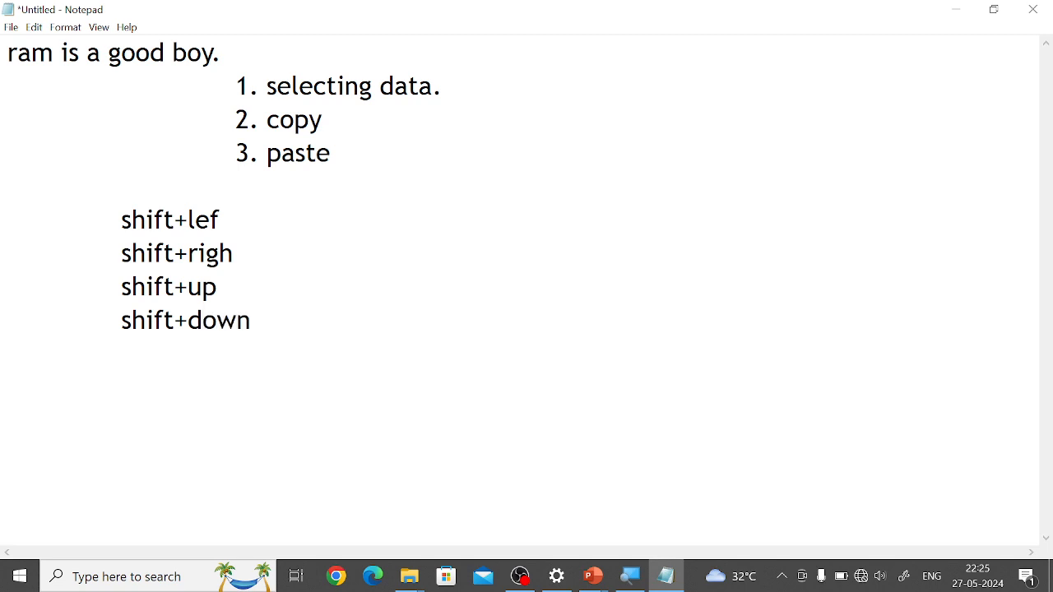
click(237, 253)
text(t)
Select each of the four shift shortcut lines in turn, and complete the first one as "shift+left"
click(235, 227)
drag(225, 220, 125, 232)
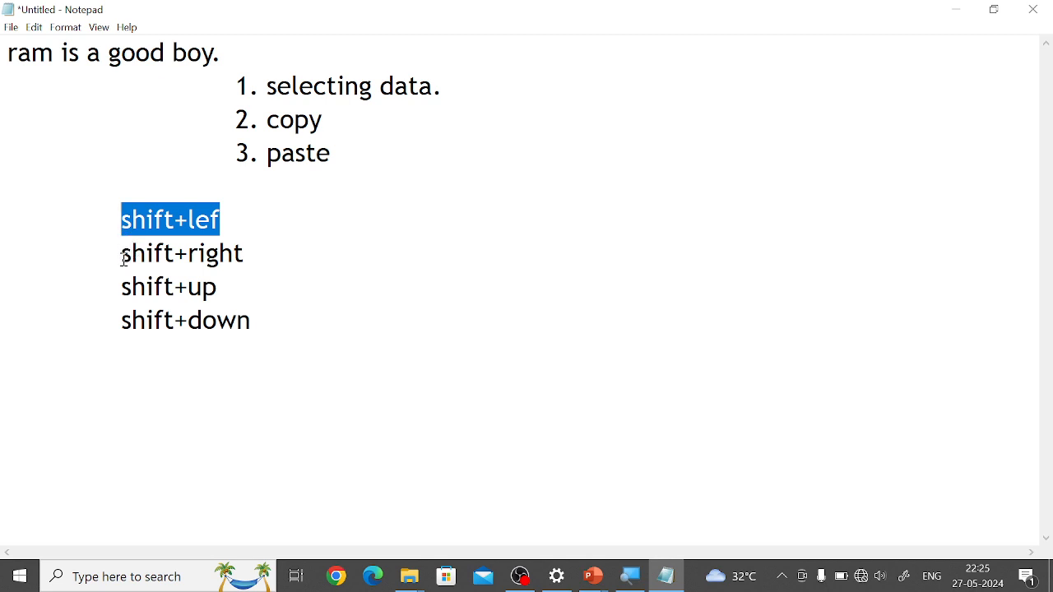
drag(125, 259, 253, 251)
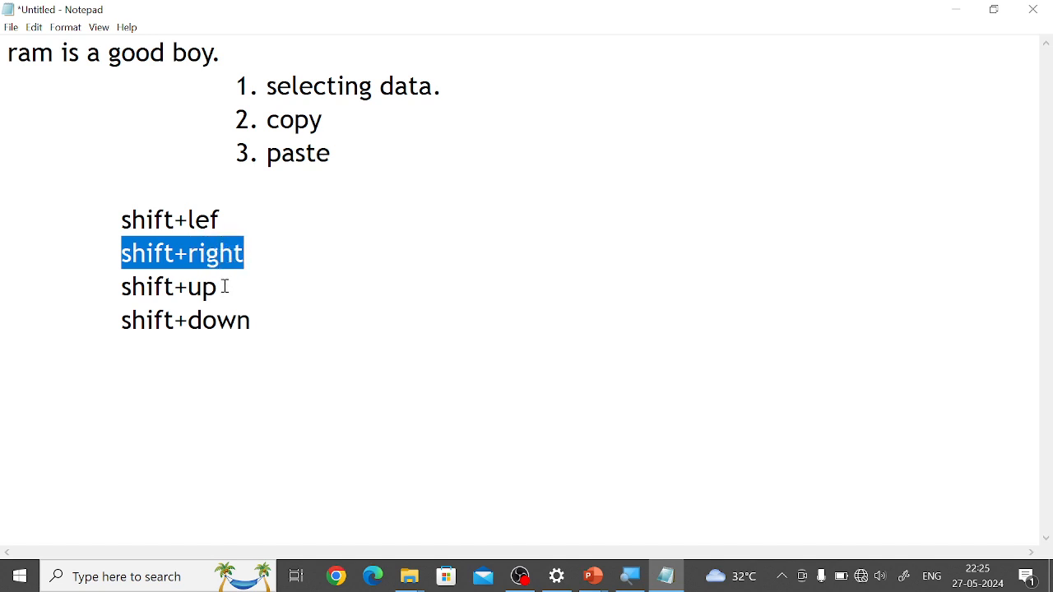
drag(224, 288, 125, 293)
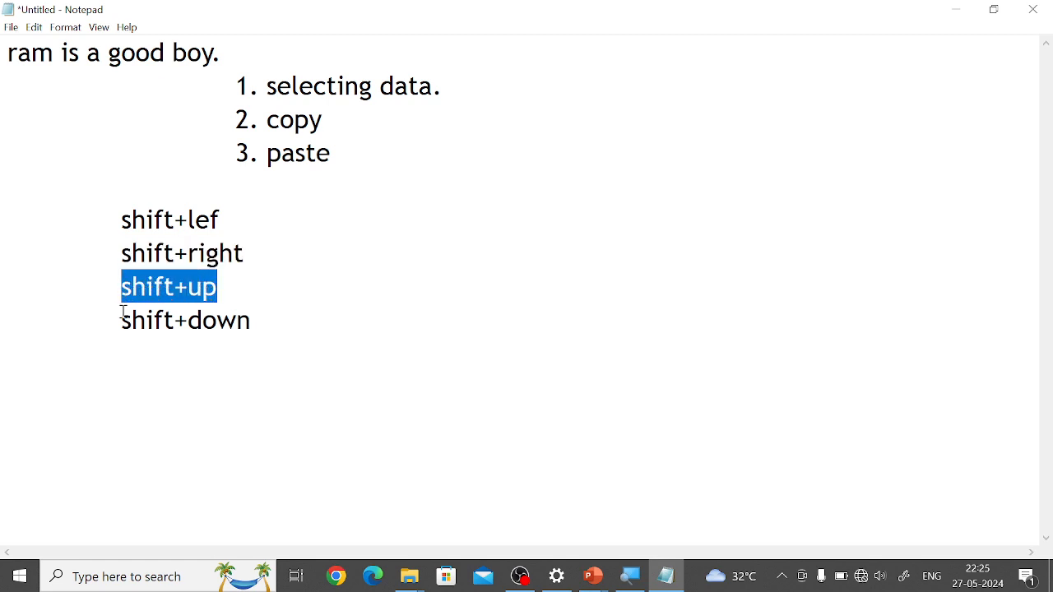
click(124, 321)
drag(125, 322, 254, 318)
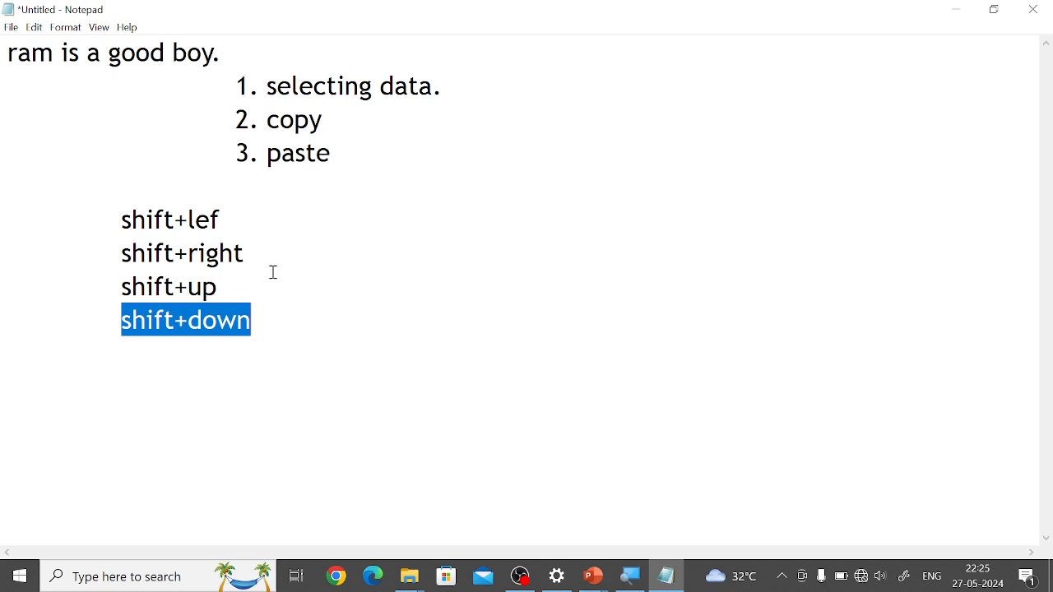
click(231, 224)
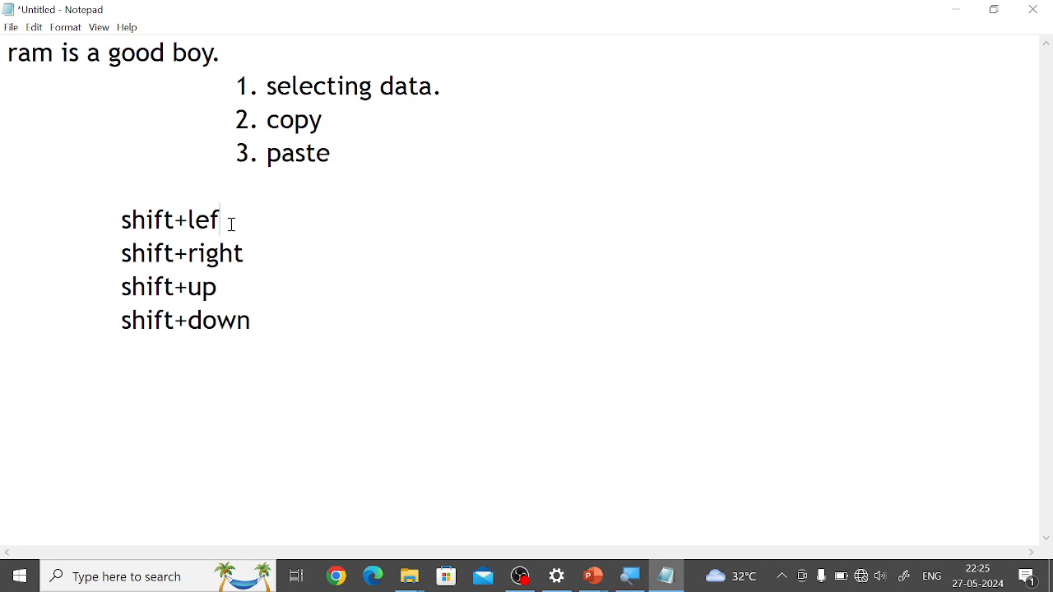
text(t)
Select everything from "shift+down" up through the numbered list and delete it, keeping only the first sentence
click(274, 324)
drag(275, 324, 114, 321)
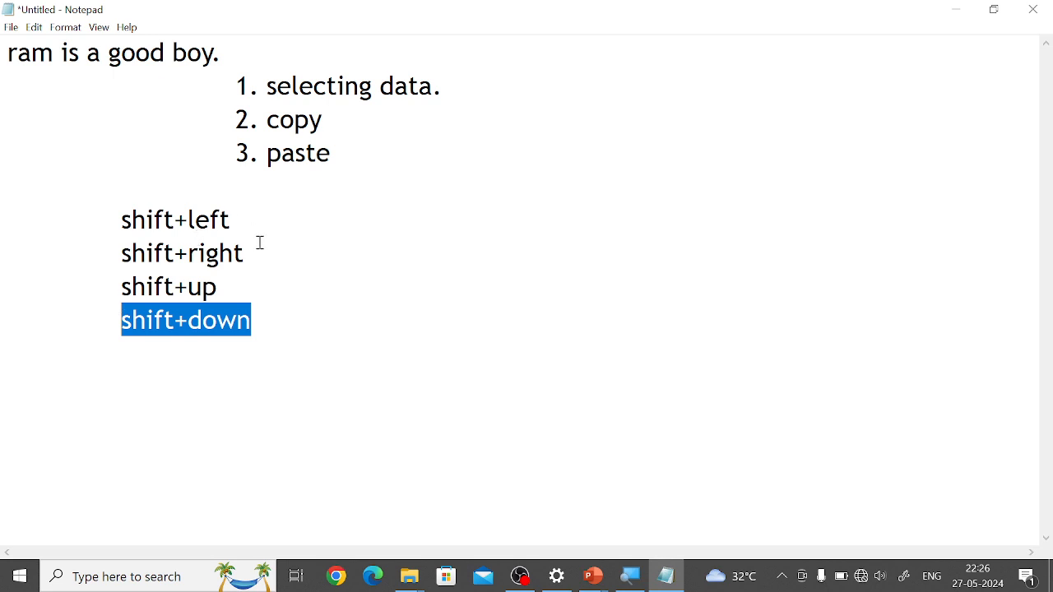
key(shift+Up)
key(shift+Up)
key(shift+Up)
key(shift+Up)
key(shift+Up)
key(shift+Up)
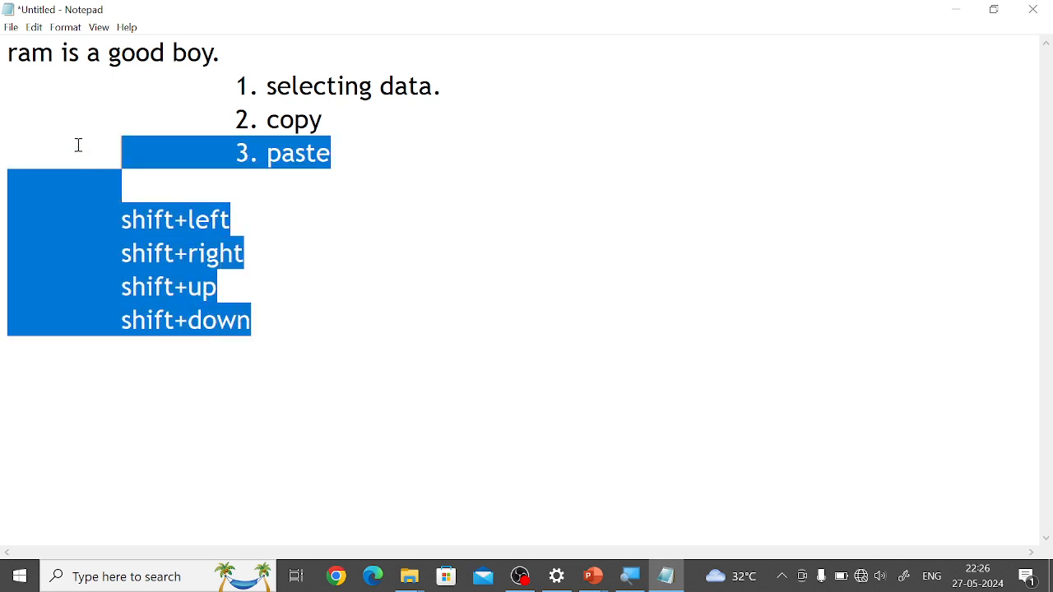
key(shift+Up)
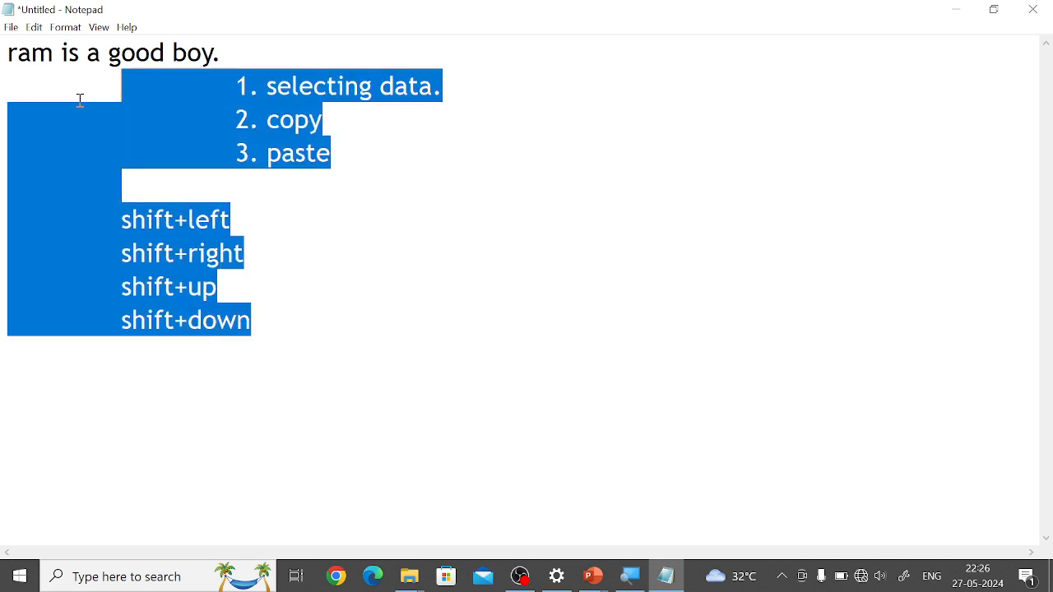
key(BackSpace)
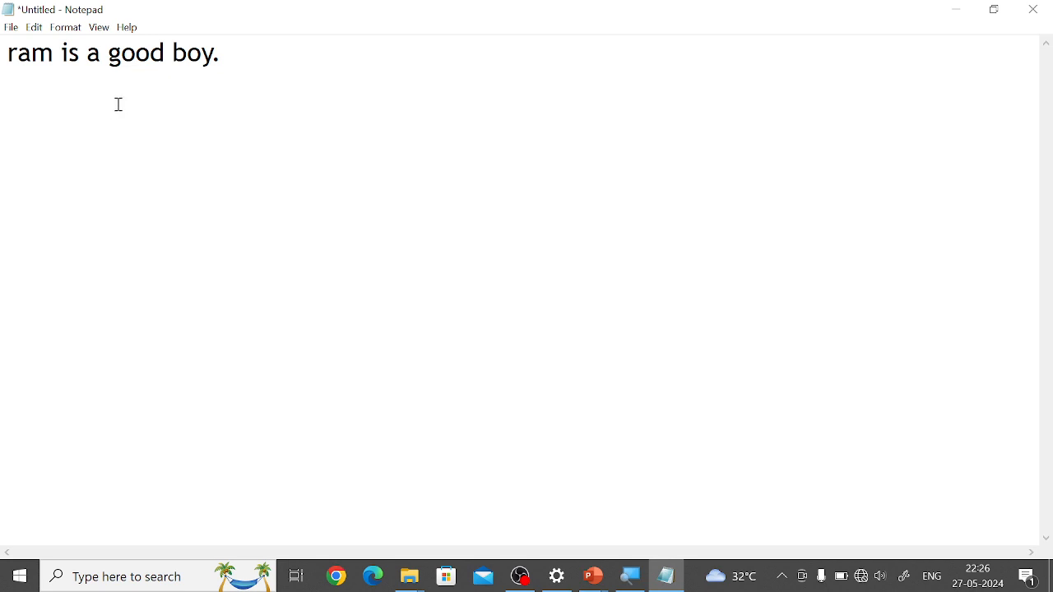
Add an empty line below the sentence, copy the entire text and place the cursor on that empty line
click(258, 59)
key(Return)
key(ctrl+a)
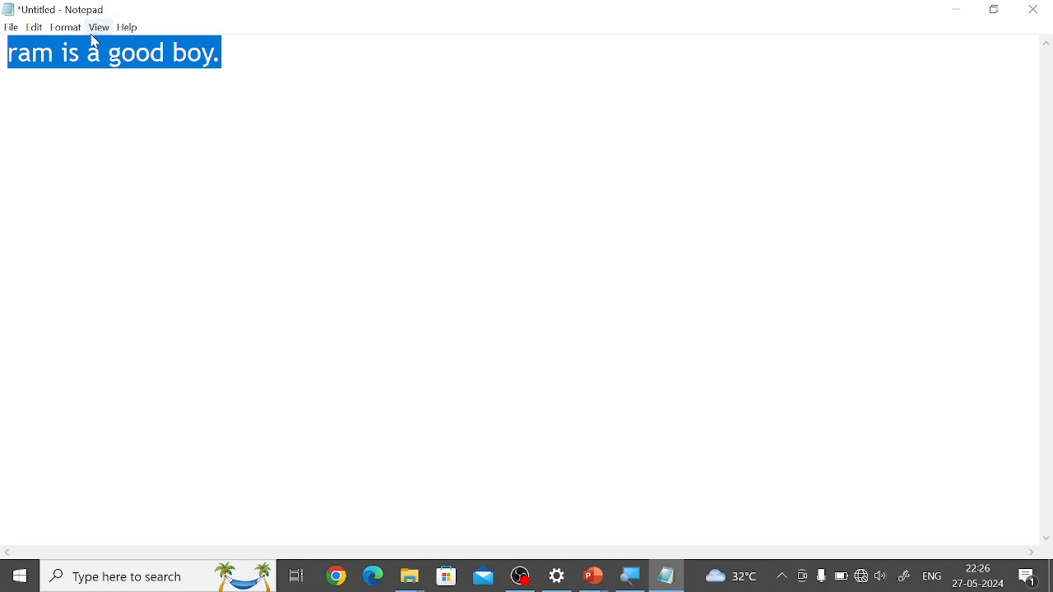
click(35, 28)
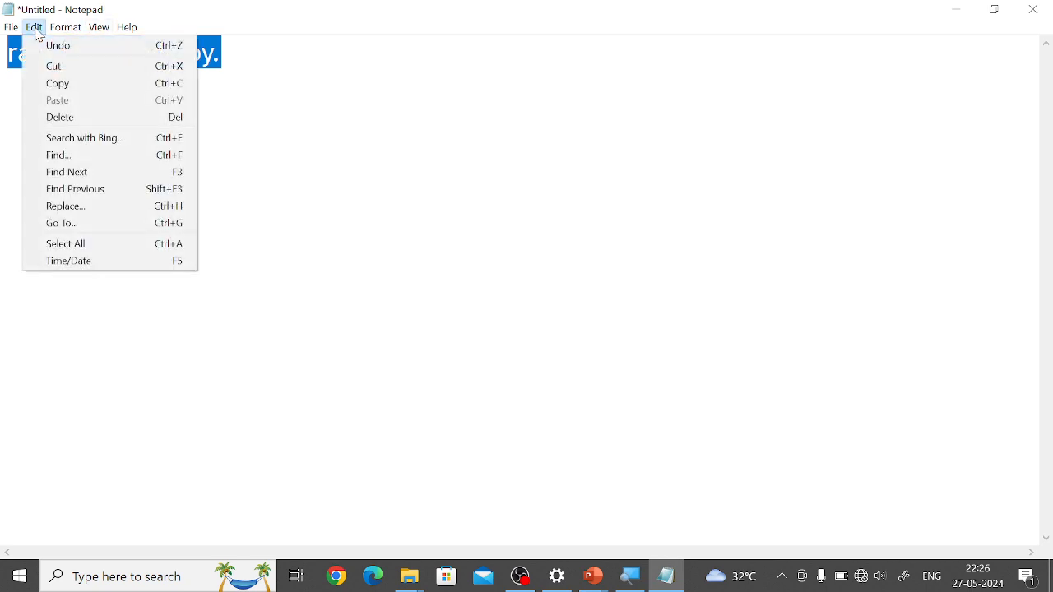
click(71, 86)
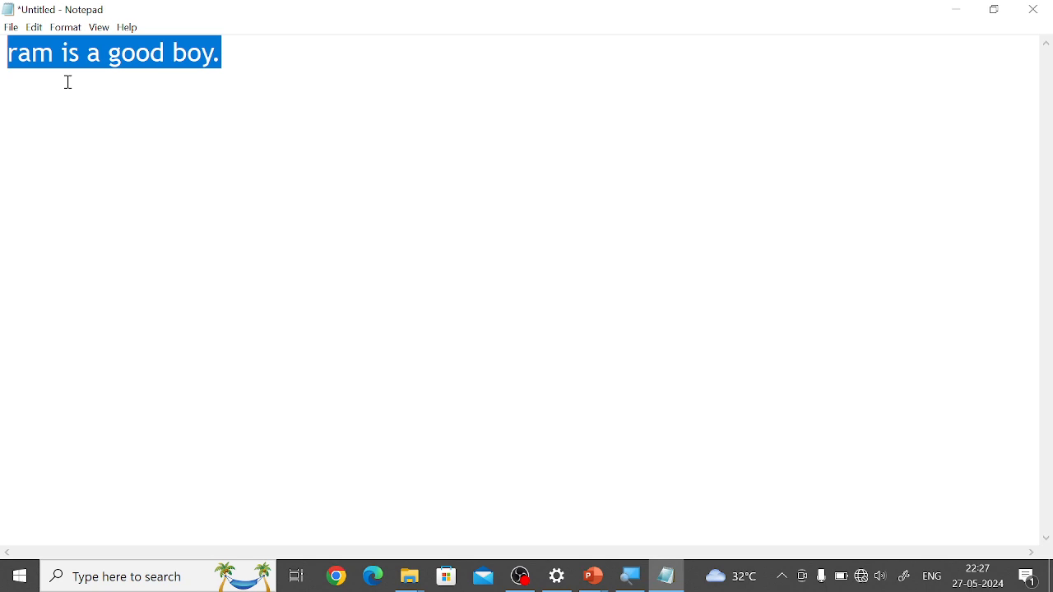
click(68, 82)
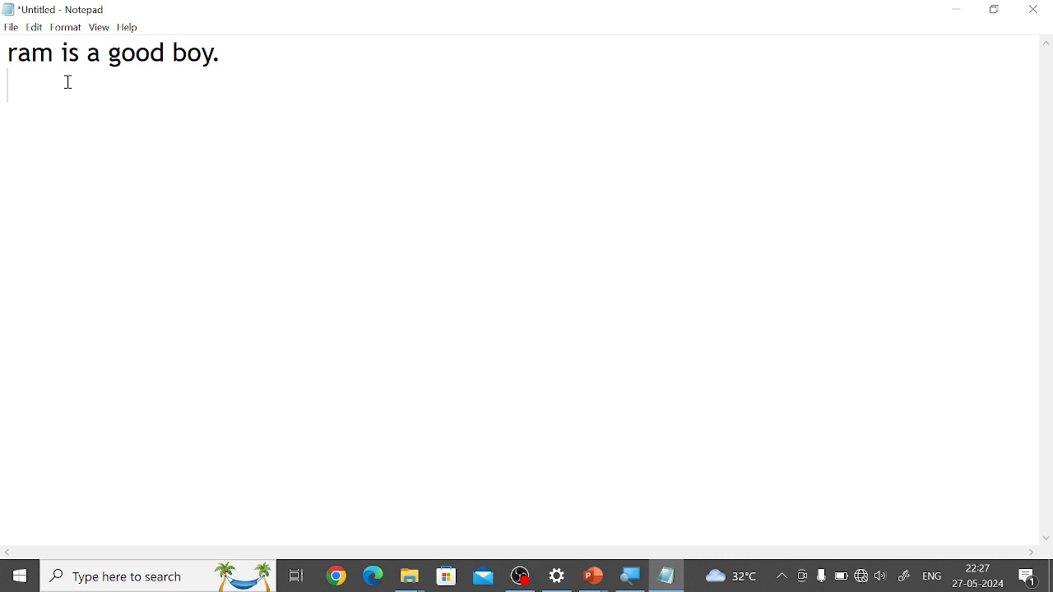
Paste the copied sentence six times, starting on the empty line below the original
click(36, 28)
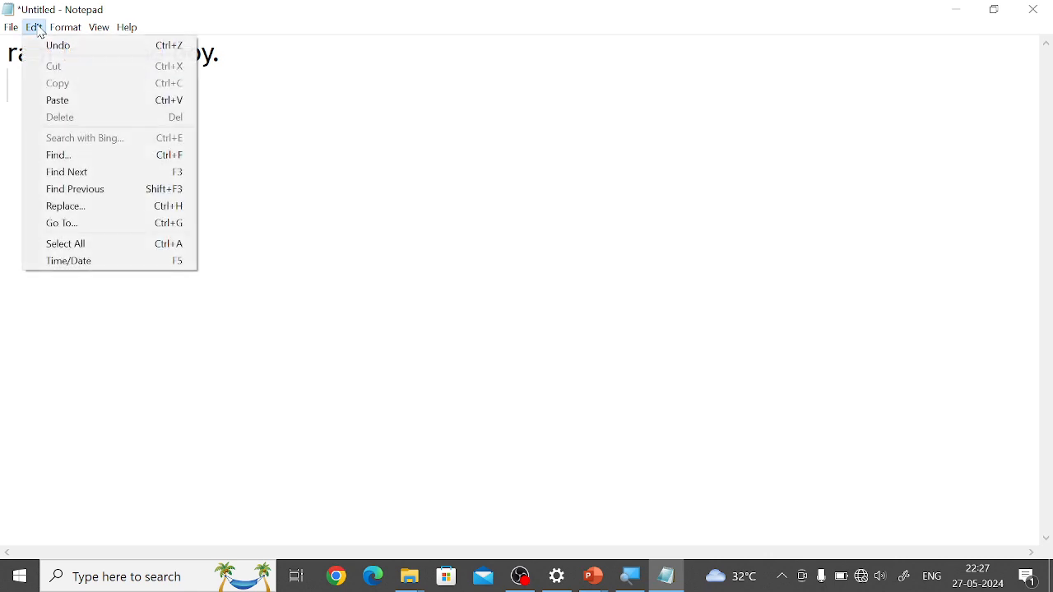
click(64, 107)
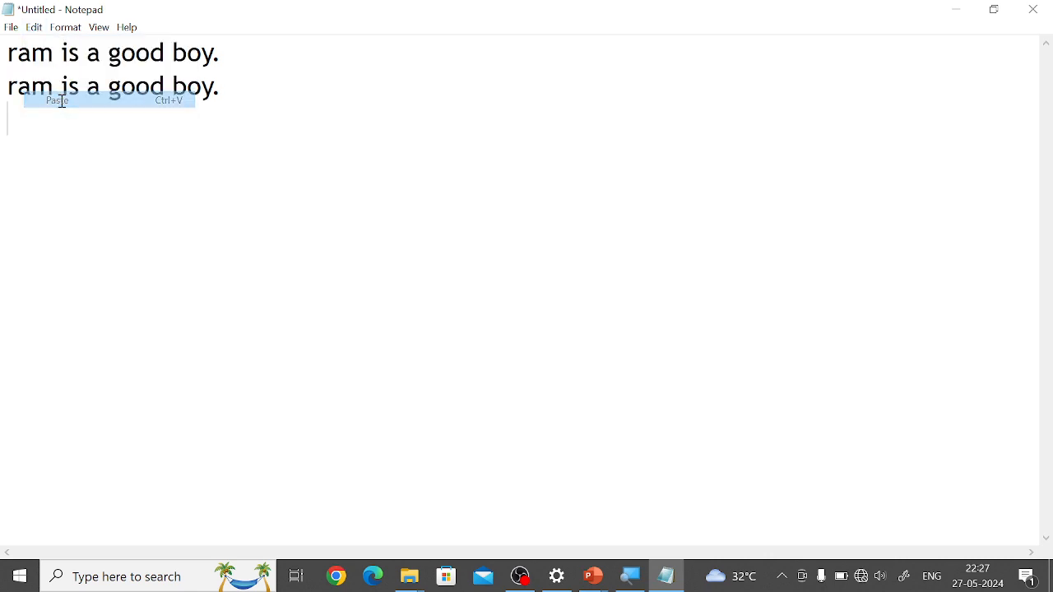
click(36, 30)
click(66, 102)
click(36, 27)
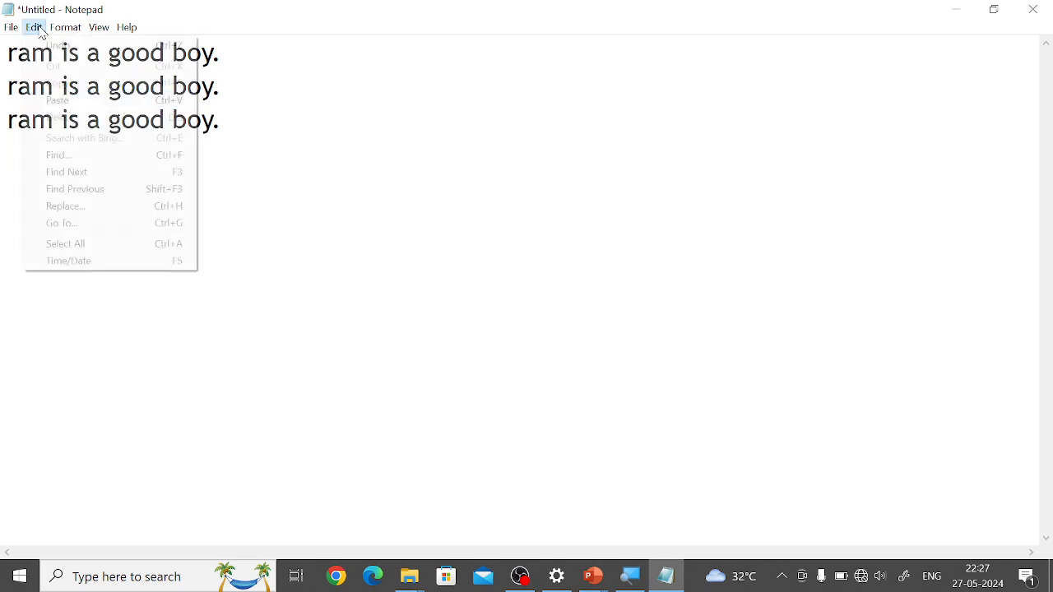
click(67, 107)
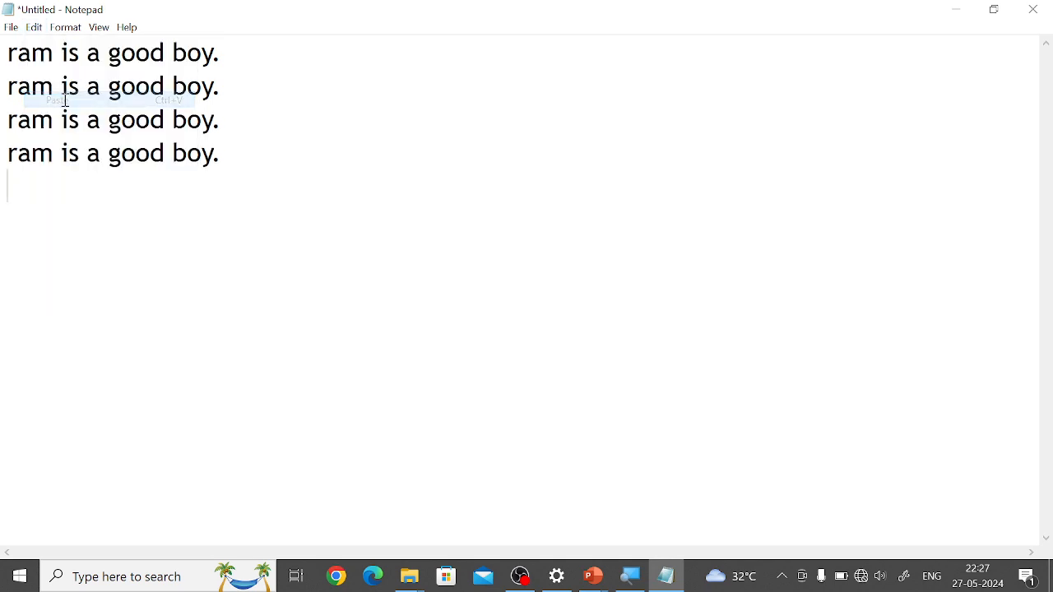
click(35, 28)
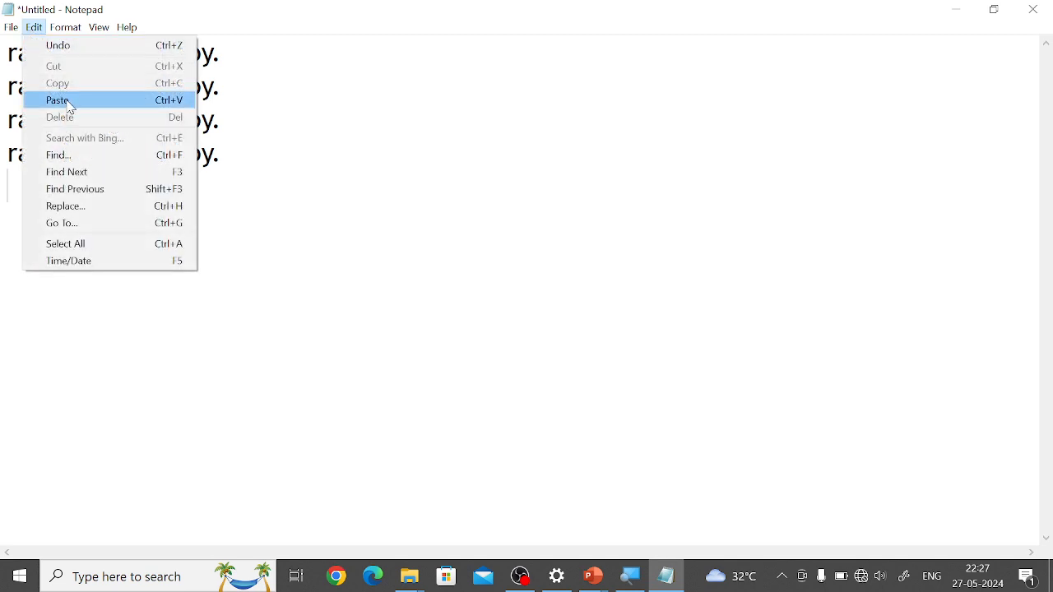
click(70, 107)
click(37, 29)
click(50, 101)
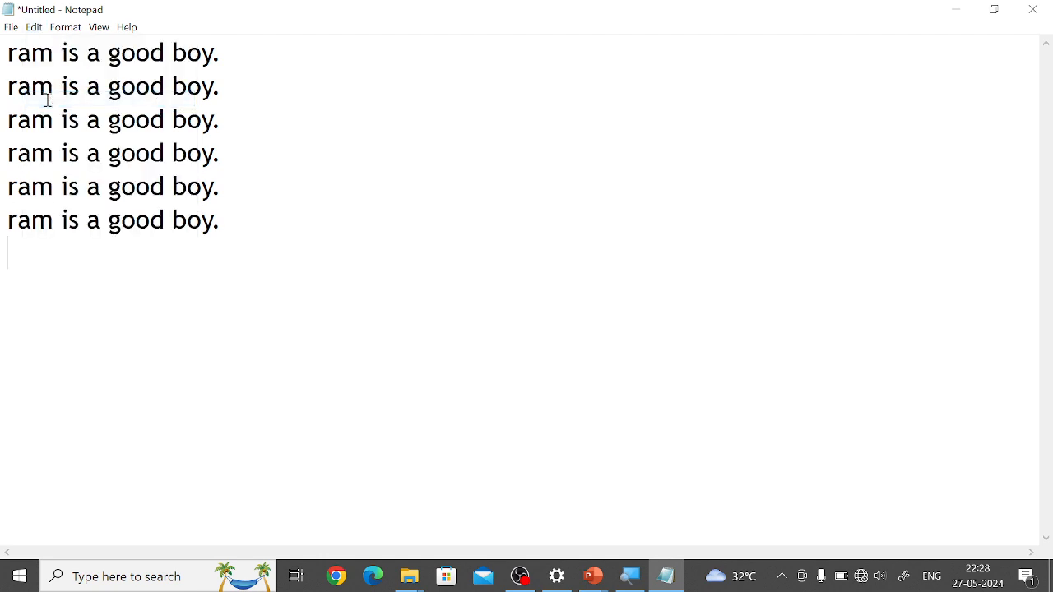
click(35, 27)
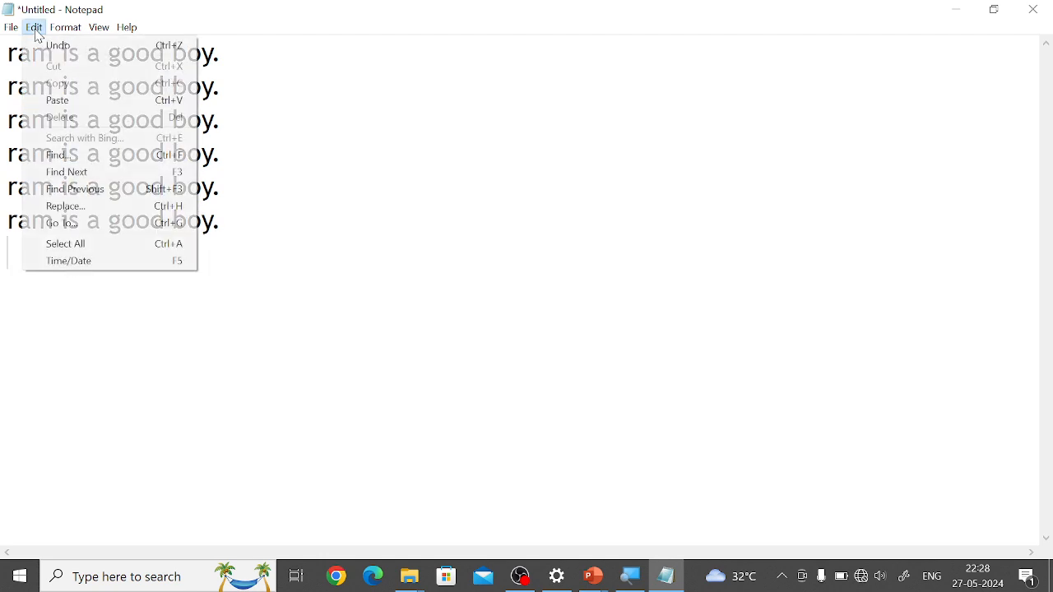
click(70, 101)
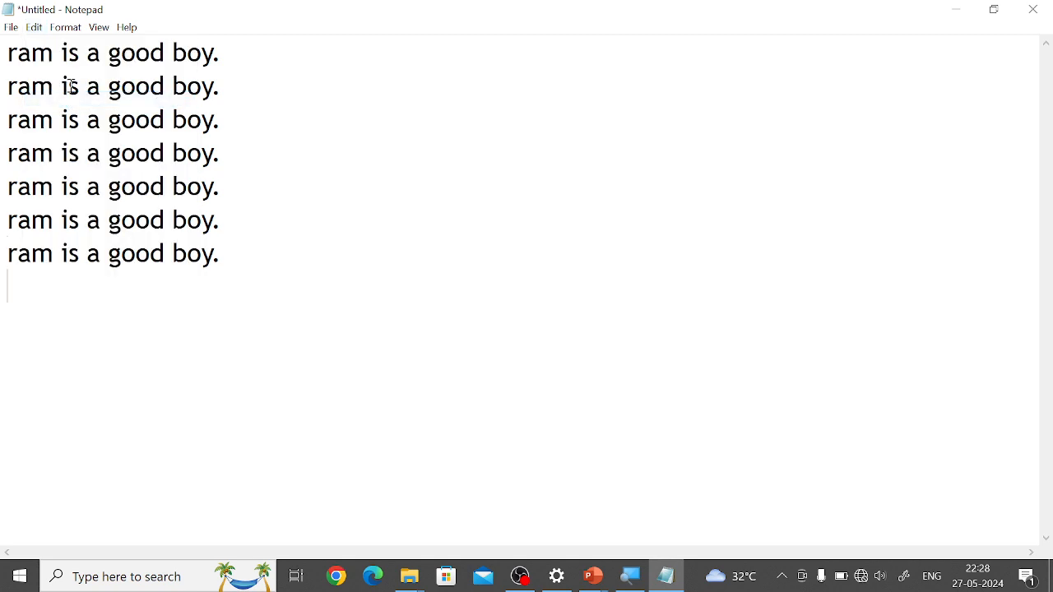
Add five more pasted copies of "ram is a good boy." at the end of the text
key(ctrl+v)
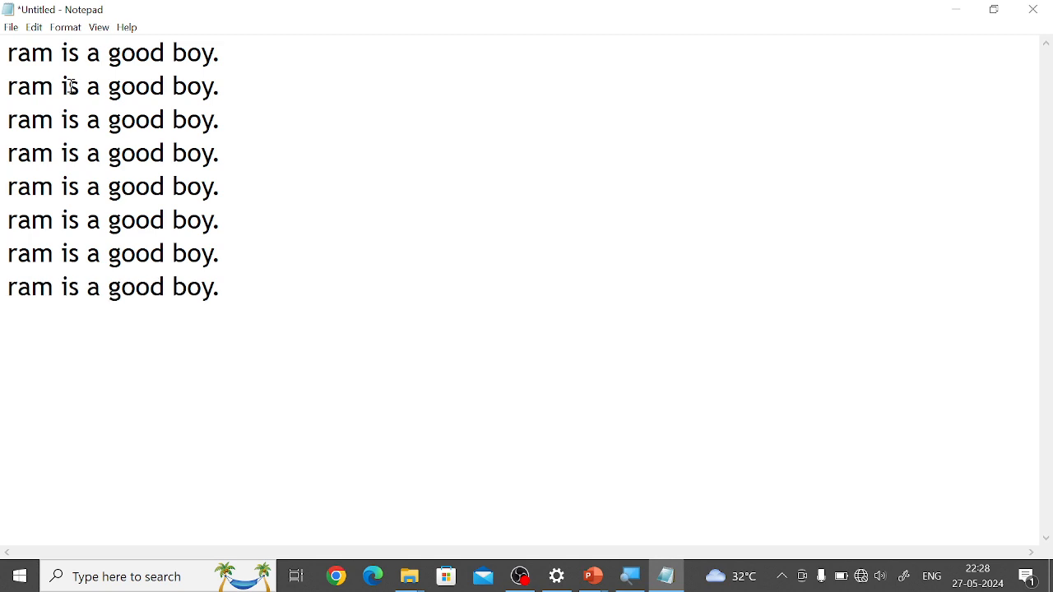
key(ctrl+v)
key(ctrl+v)
key(ctrl+v)
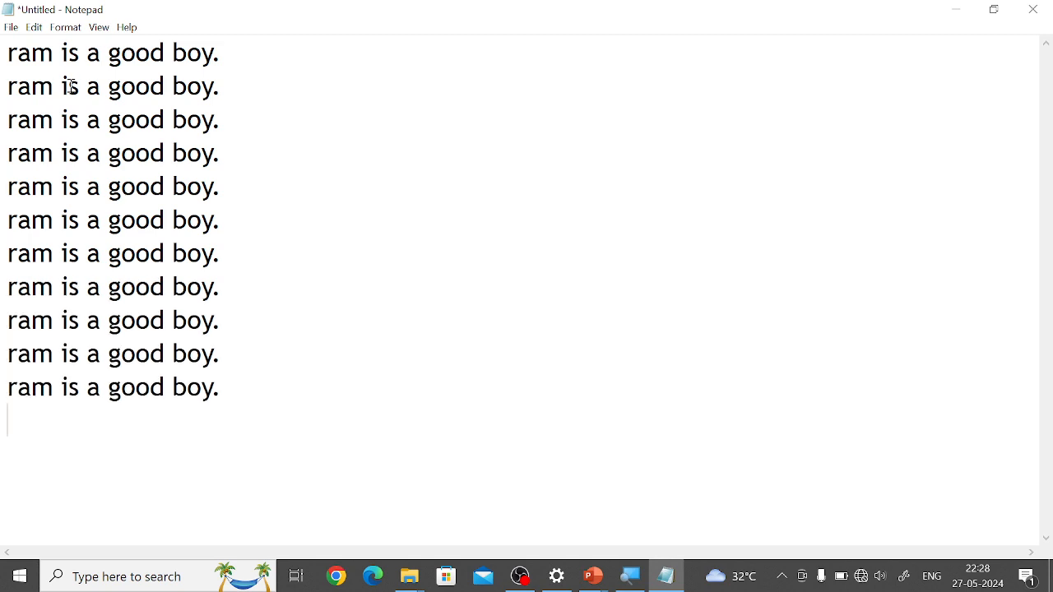
text(ram is a good boy.)
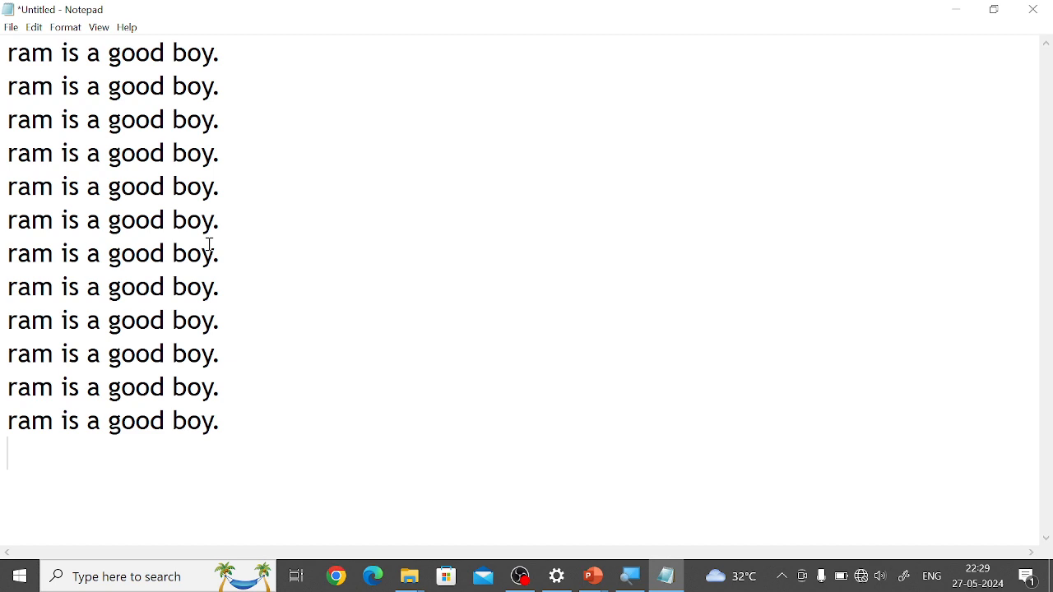
Select all the repeated lines and delete them to empty the document
click(34, 28)
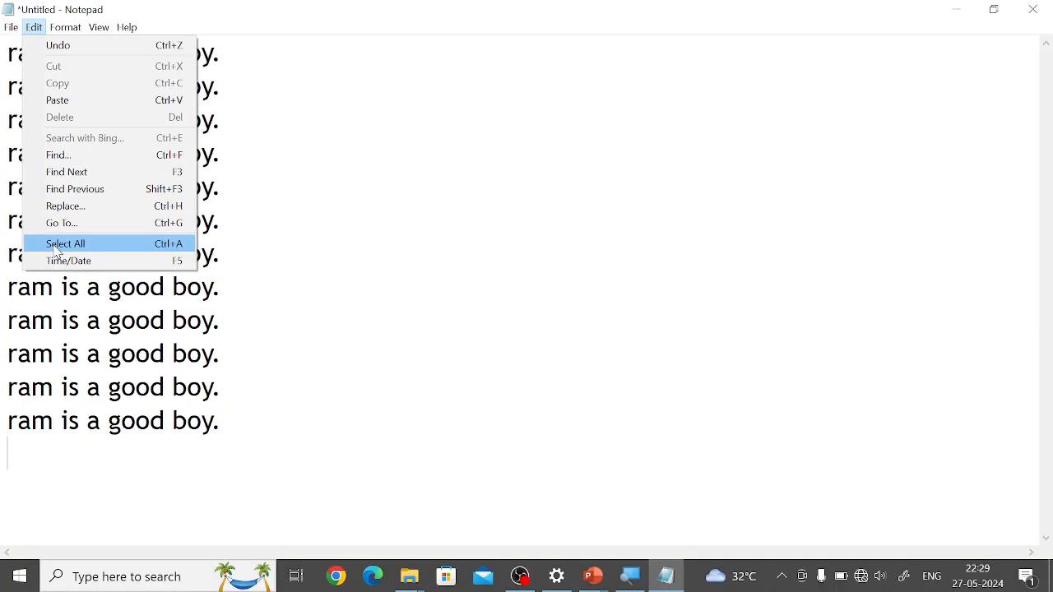
click(56, 246)
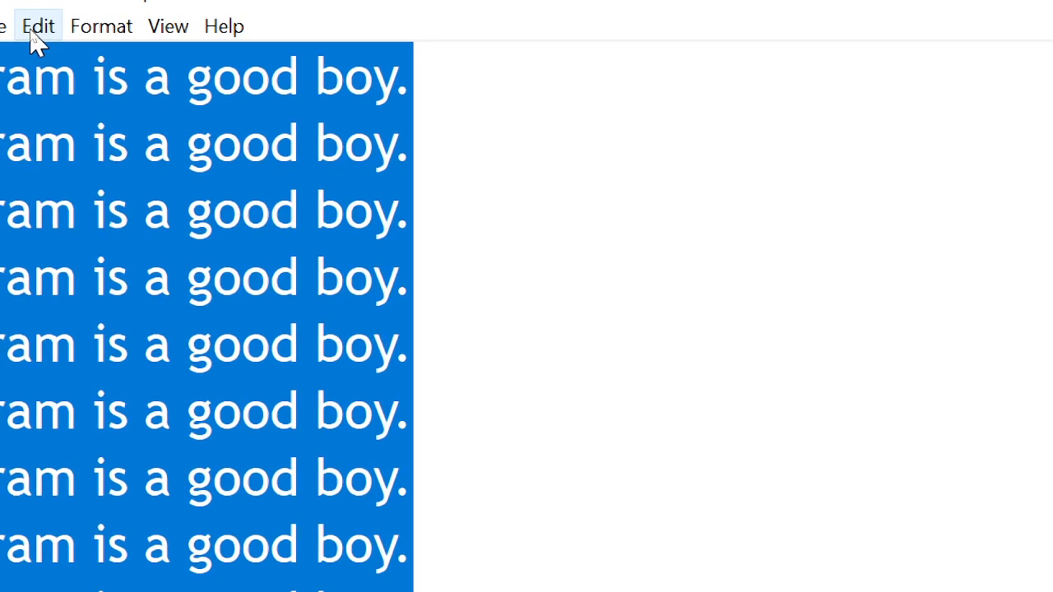
click(37, 33)
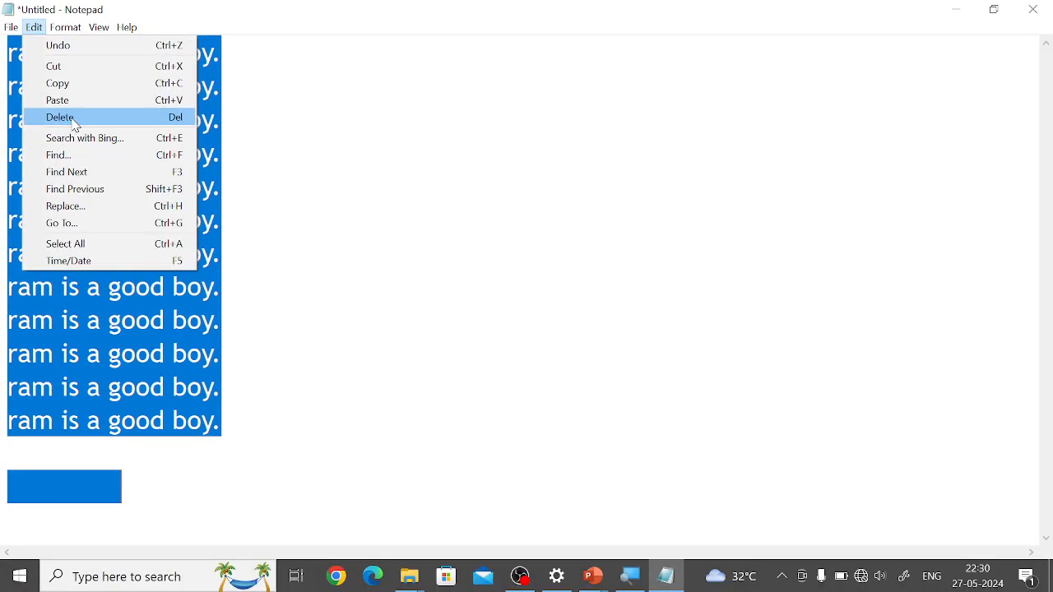
click(76, 125)
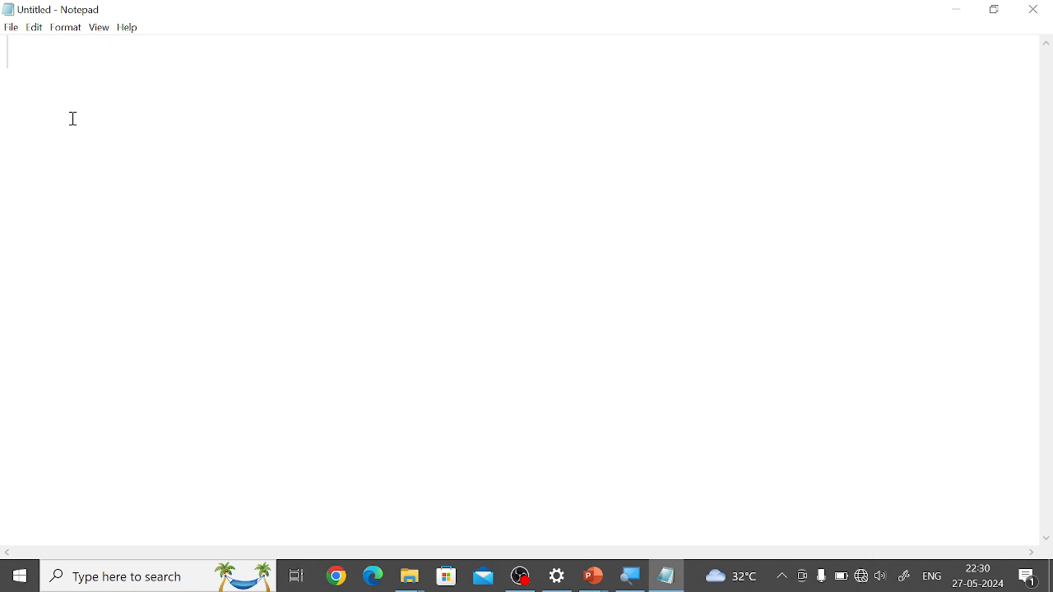
Write the sentence "honesty is the best policy." and start a new line below it
text(honest)
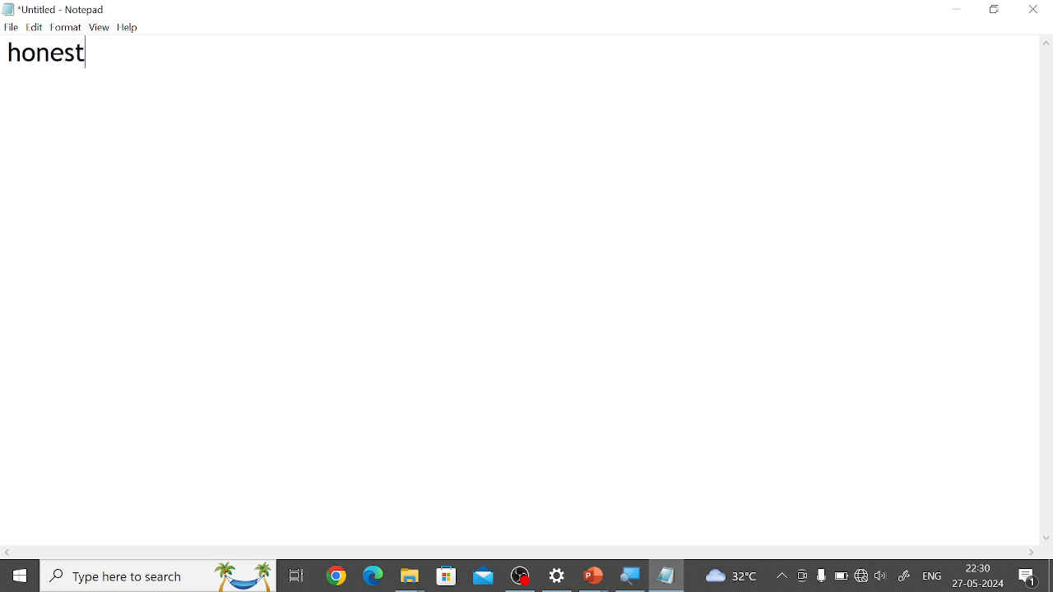
text(y is the best)
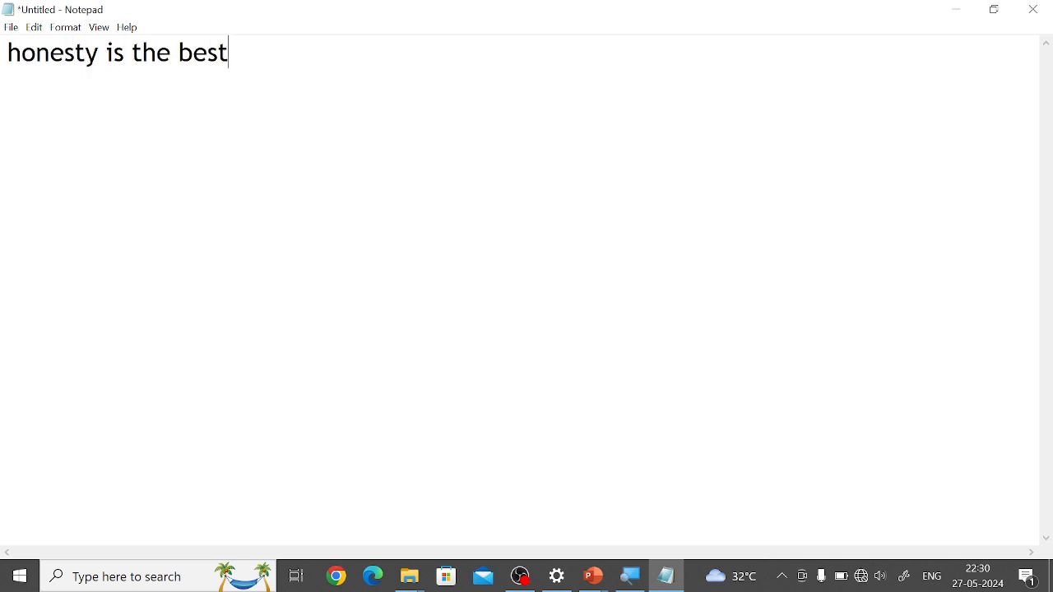
text( polici)
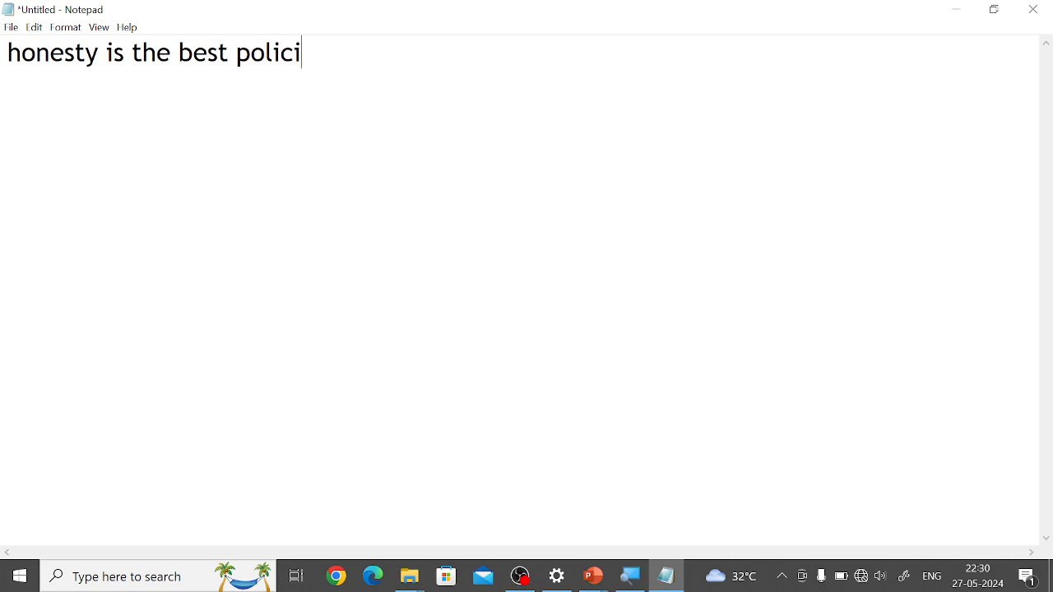
key(BackSpace)
text(y.)
key(Return)
key(BackSpace)
key(Return)
Select the entire text, including the line break, and copy it
key(ctrl+a)
key(ctrl+c)
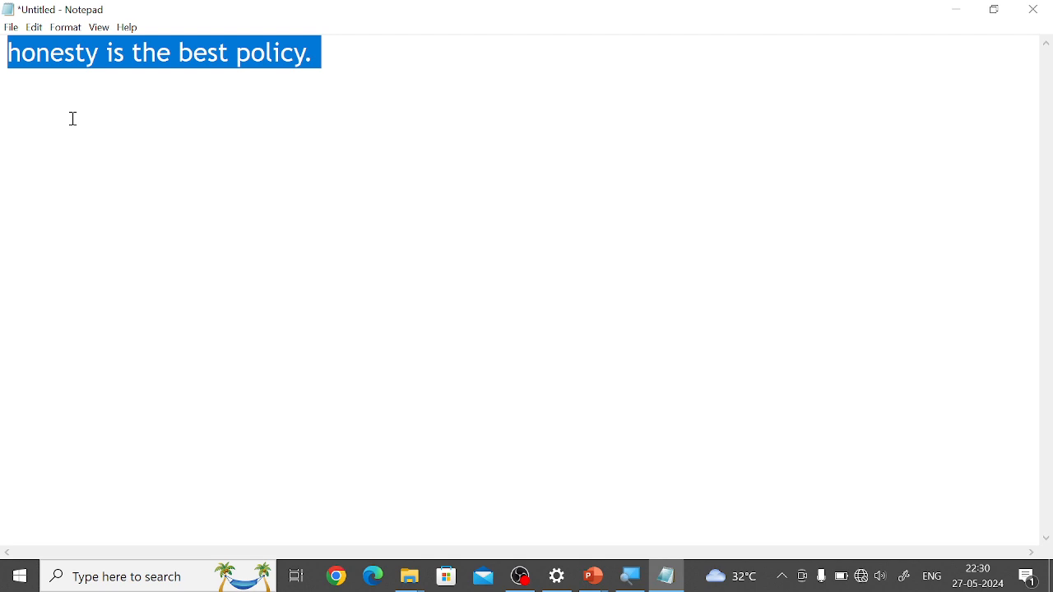
click(34, 31)
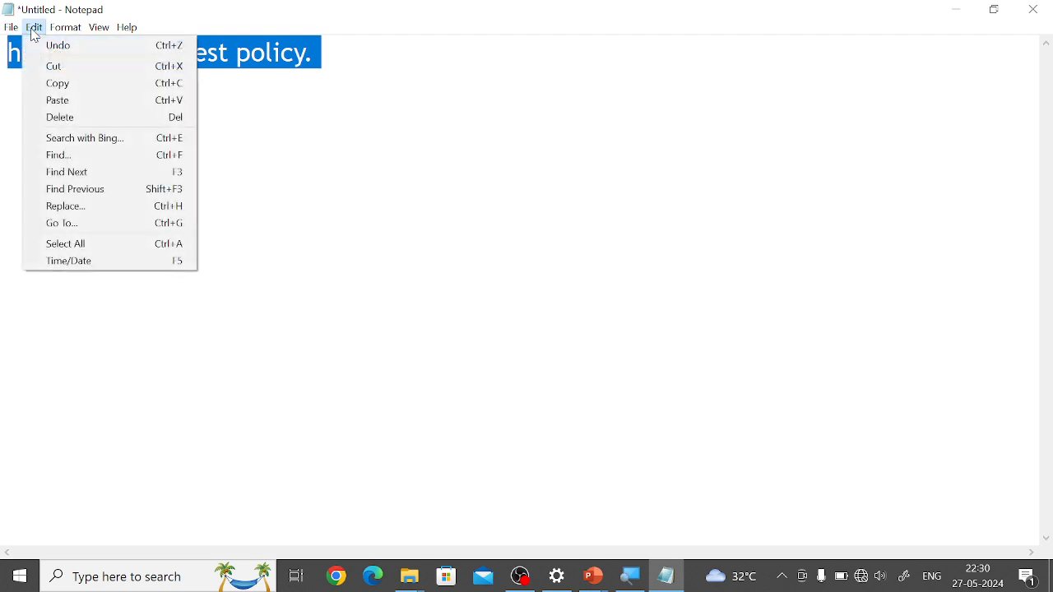
click(55, 83)
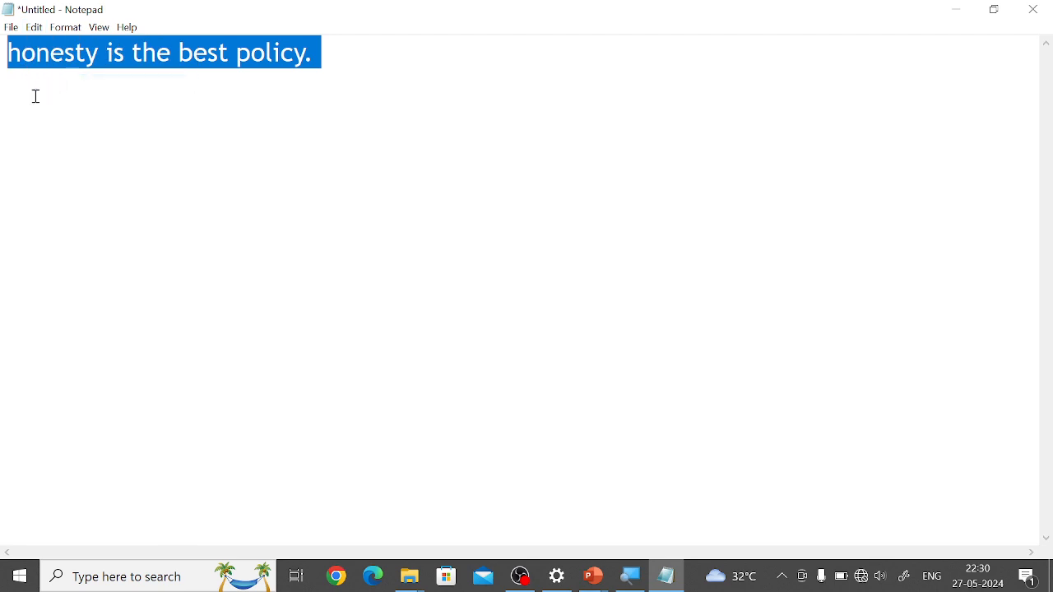
Paste the copied honesty sentence seven times, starting on the empty line below it
click(36, 96)
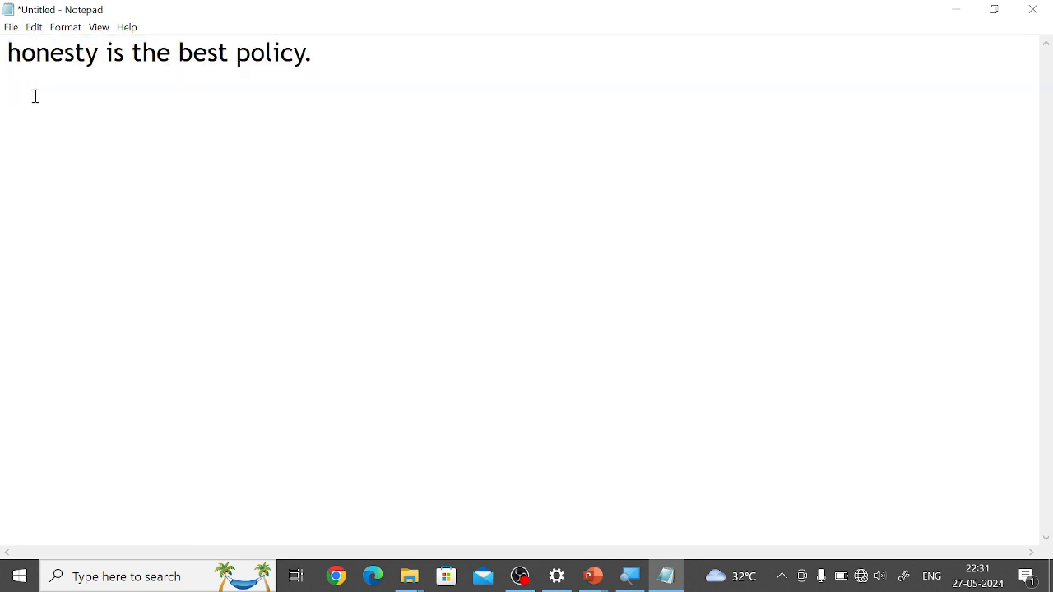
key(ctrl+v)
key(ctrl+v)
key(ctrl+v)
key(ctrl+v)
key(ctrl+v)
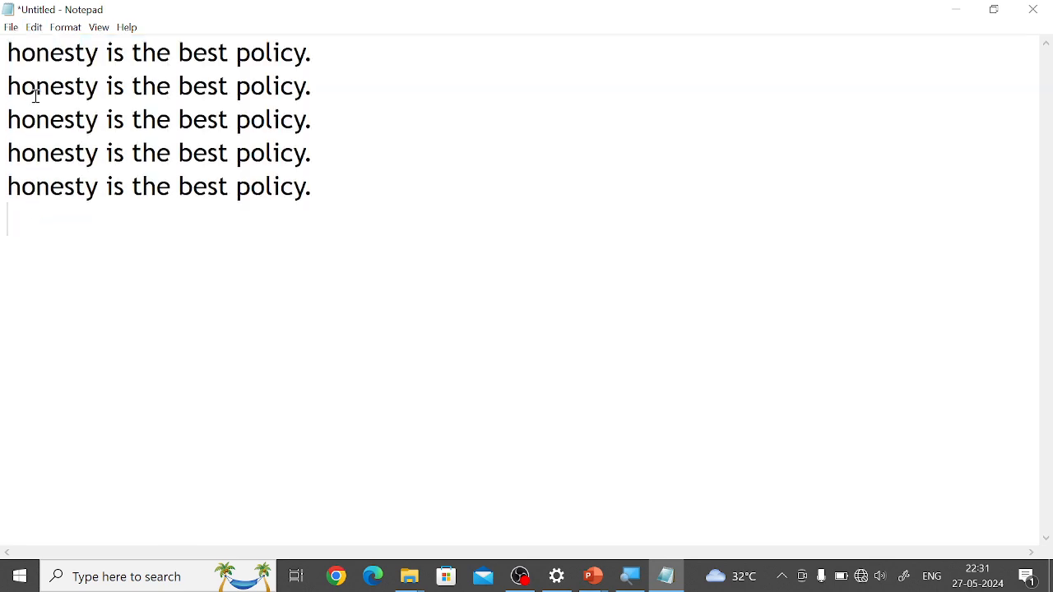
key(ctrl+v)
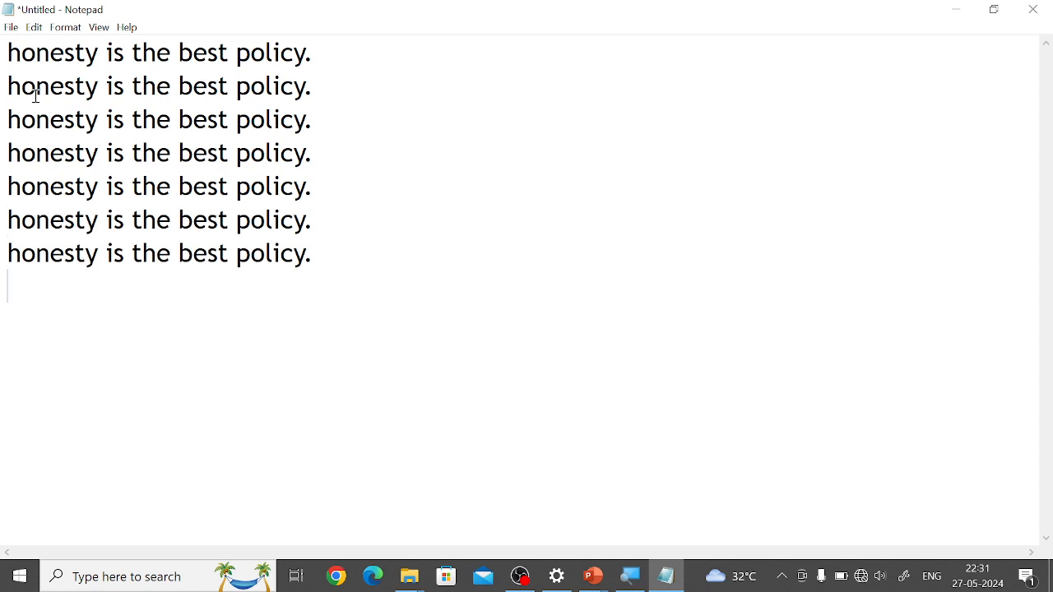
key(ctrl+v)
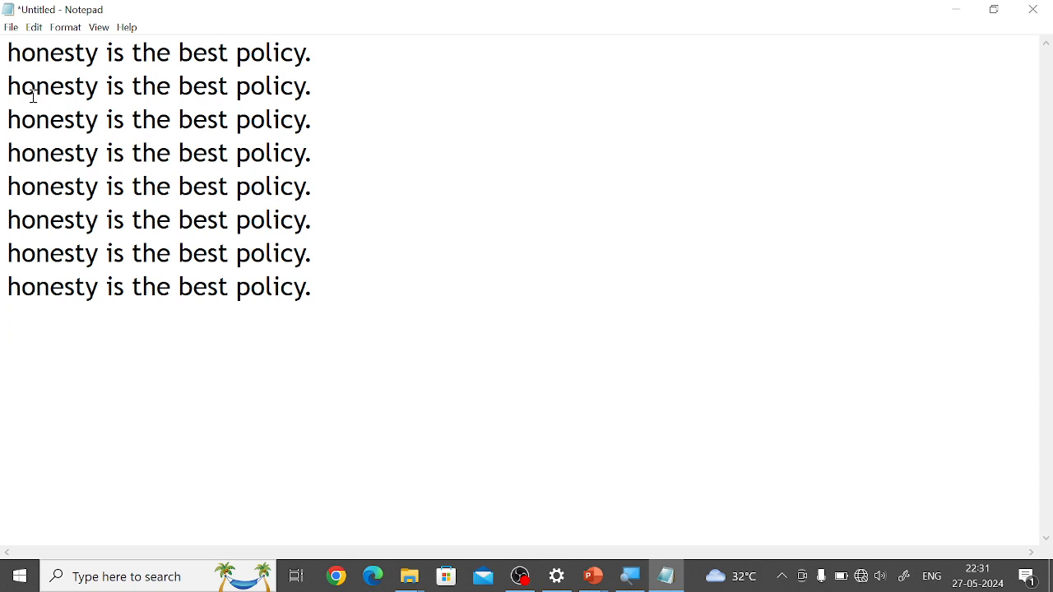
Highlight the first sentence, clear the selection and insert an empty line above it
click(6, 49)
drag(7, 49, 318, 49)
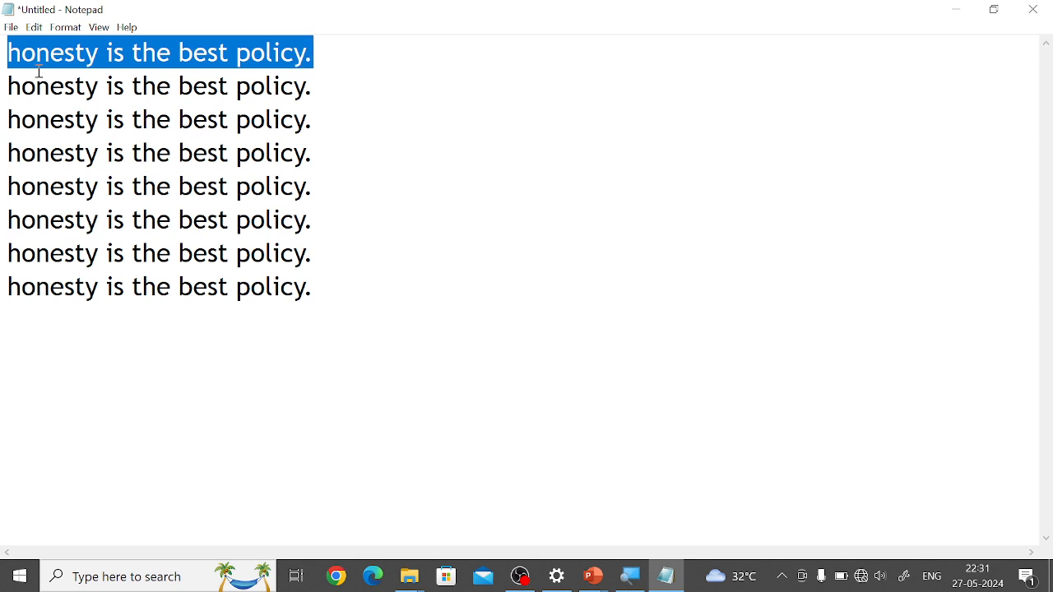
click(10, 58)
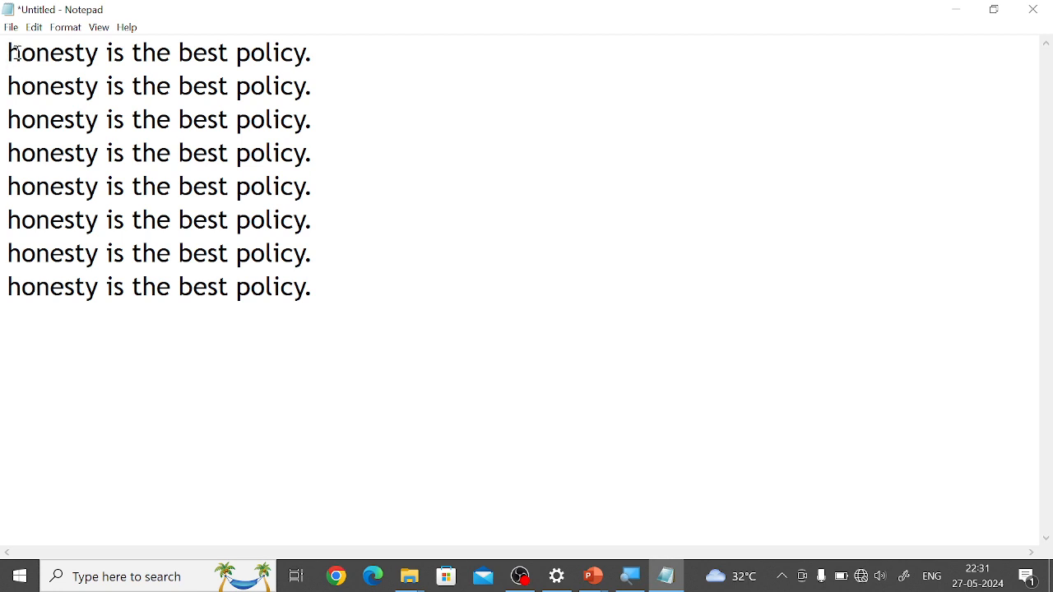
key(Return)
click(18, 52)
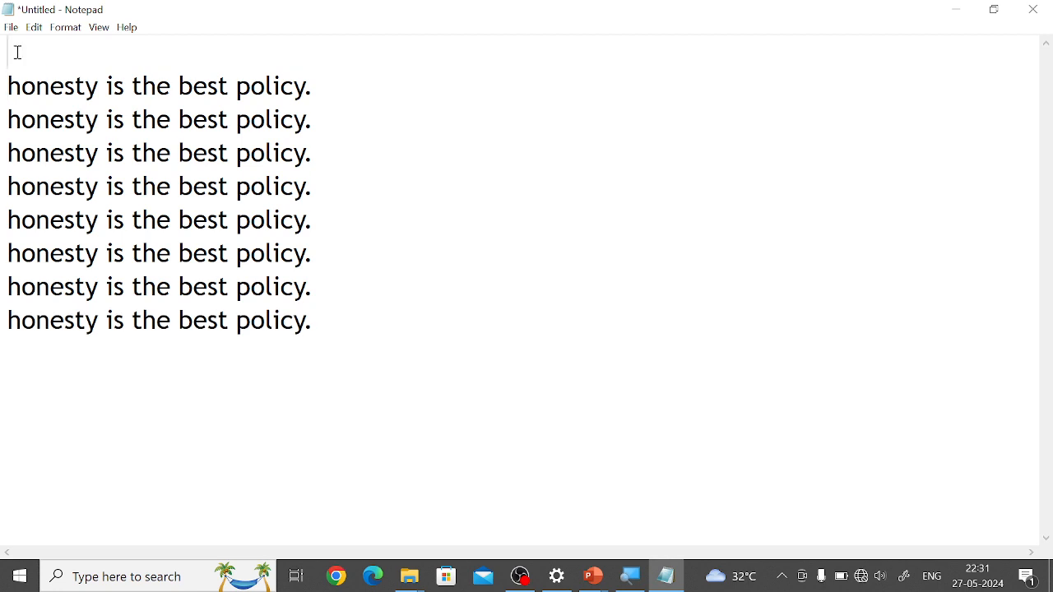
Write "Lesson." on the line below the last honesty sentence
click(339, 327)
key(Return)
text(Lesson)
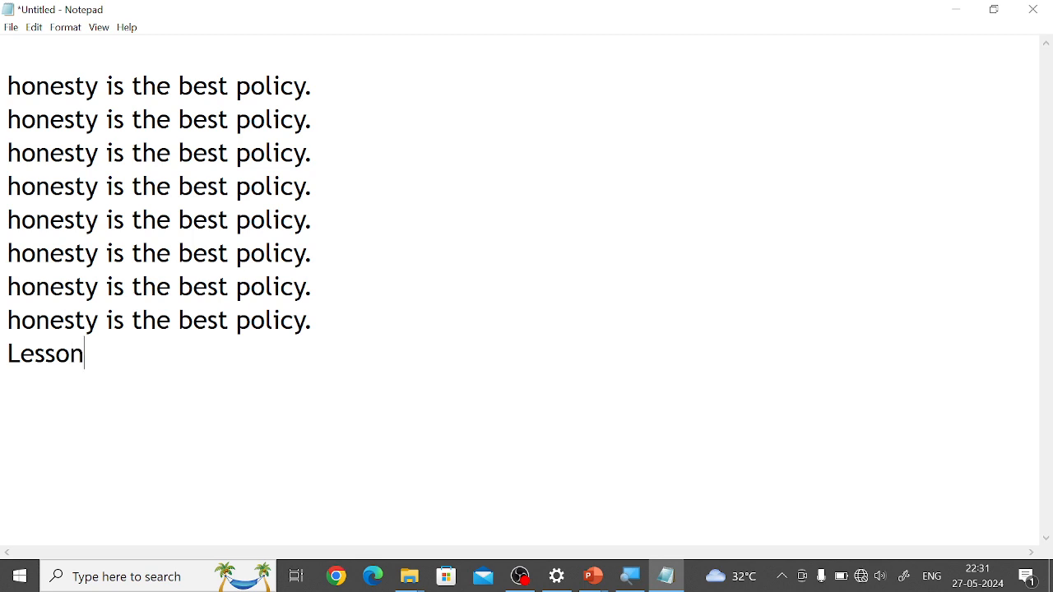
text(.)
Cut "Lesson." from the last line and paste it on the empty first line
drag(104, 354, 4, 360)
key(ctrl+c)
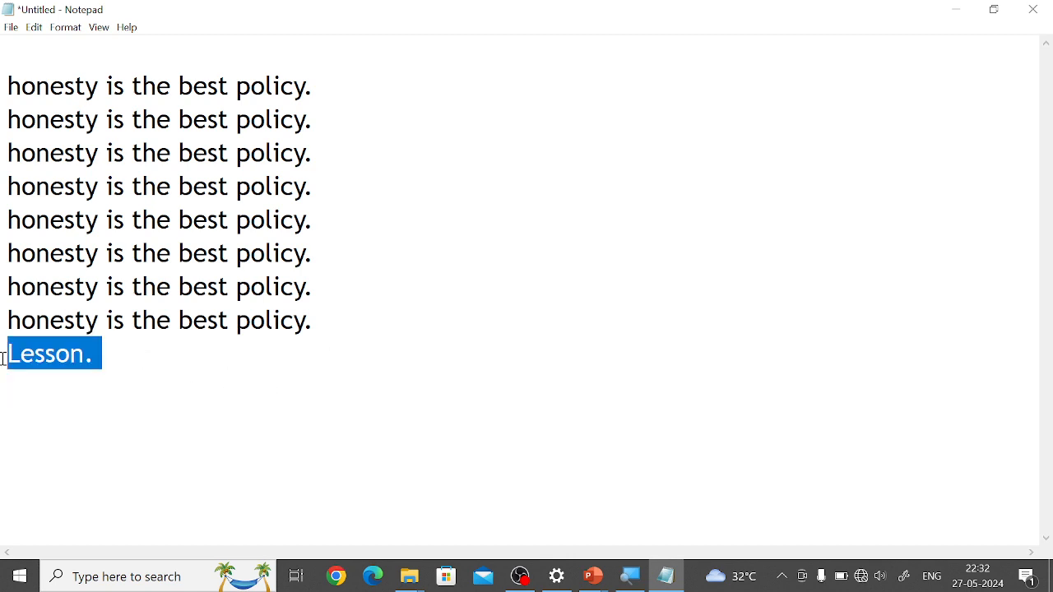
click(34, 29)
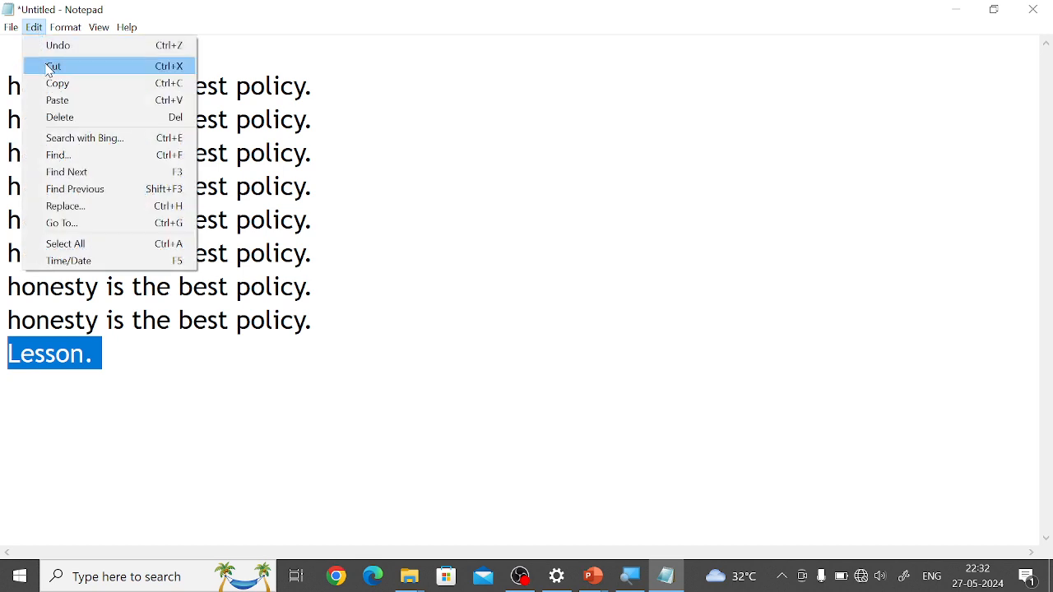
click(49, 68)
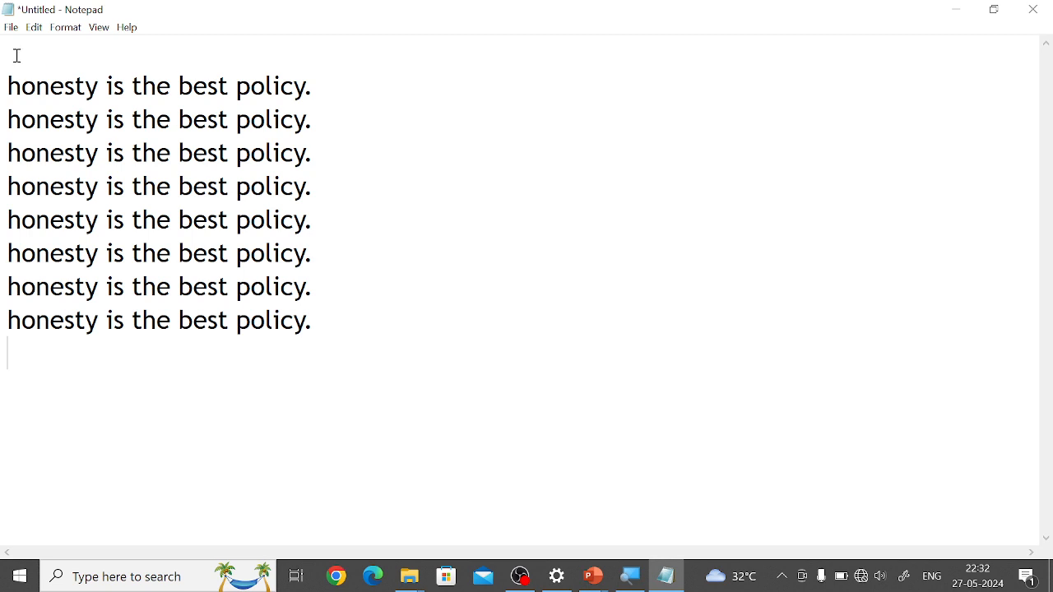
click(8, 54)
click(33, 30)
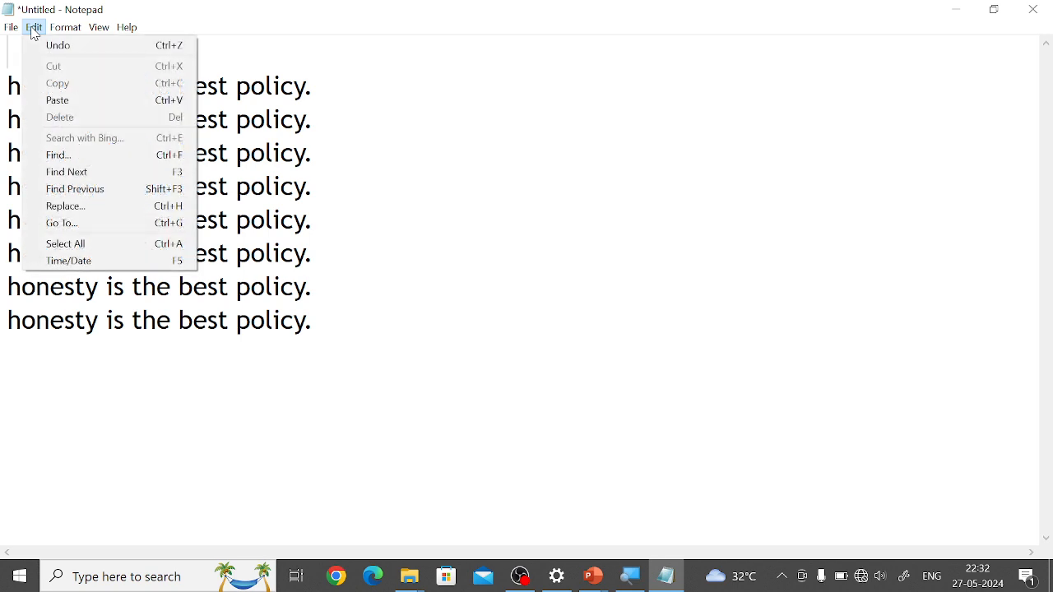
click(58, 100)
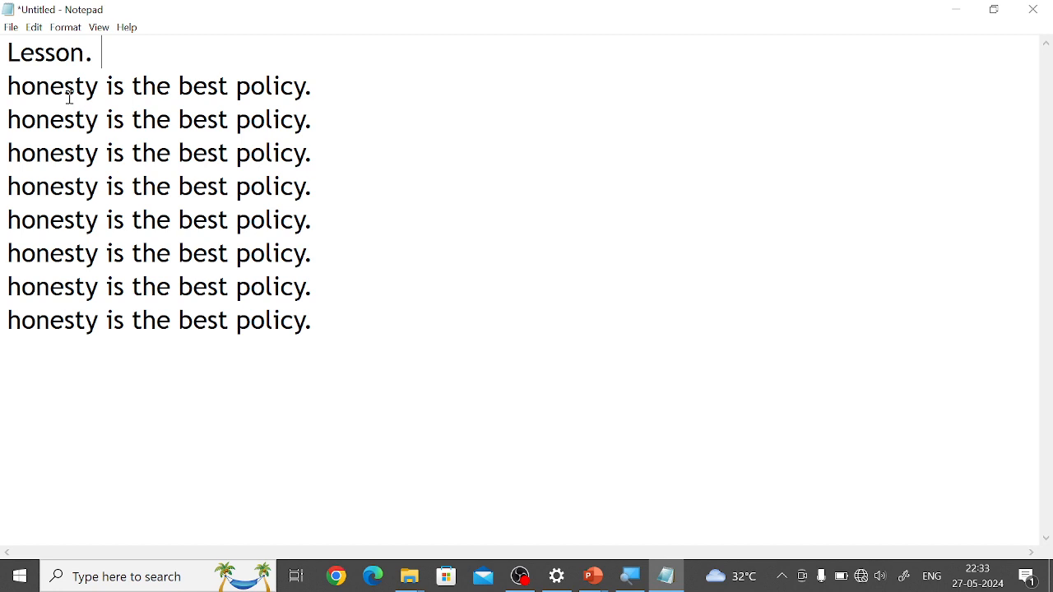
Select all the text in the document and delete it
click(34, 28)
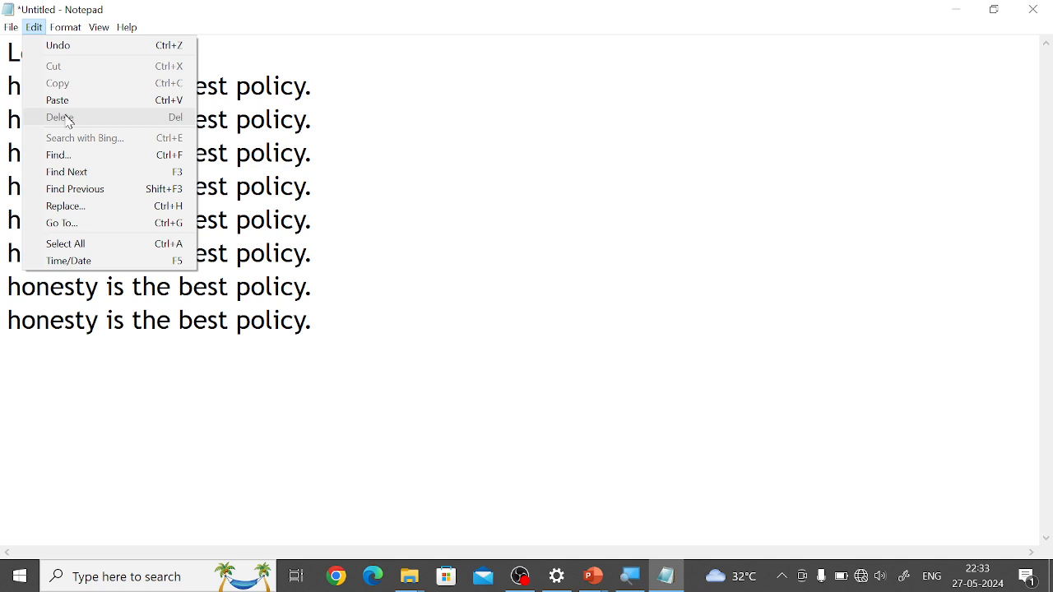
click(82, 246)
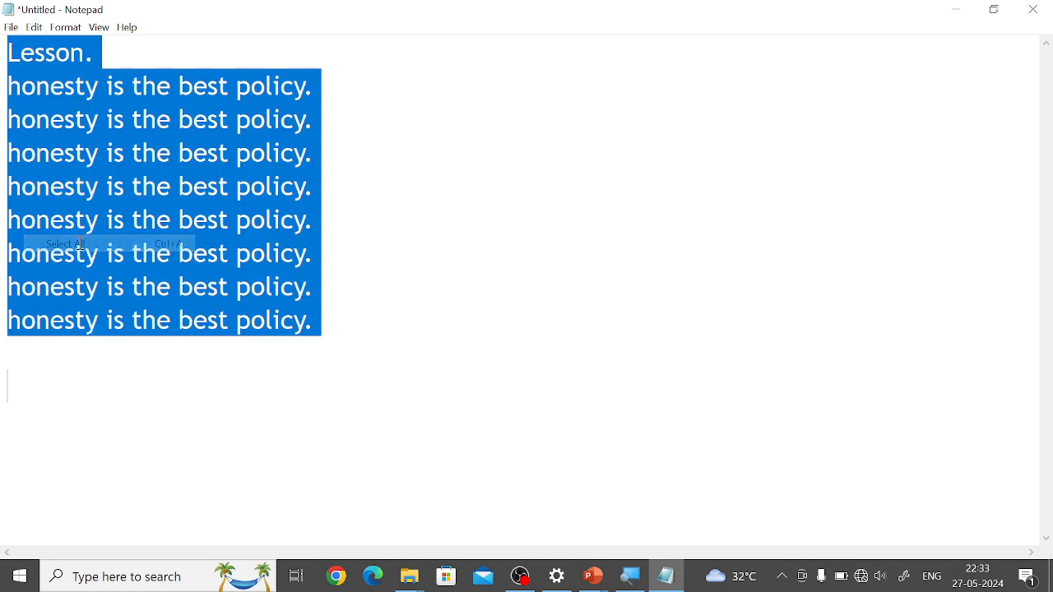
click(35, 28)
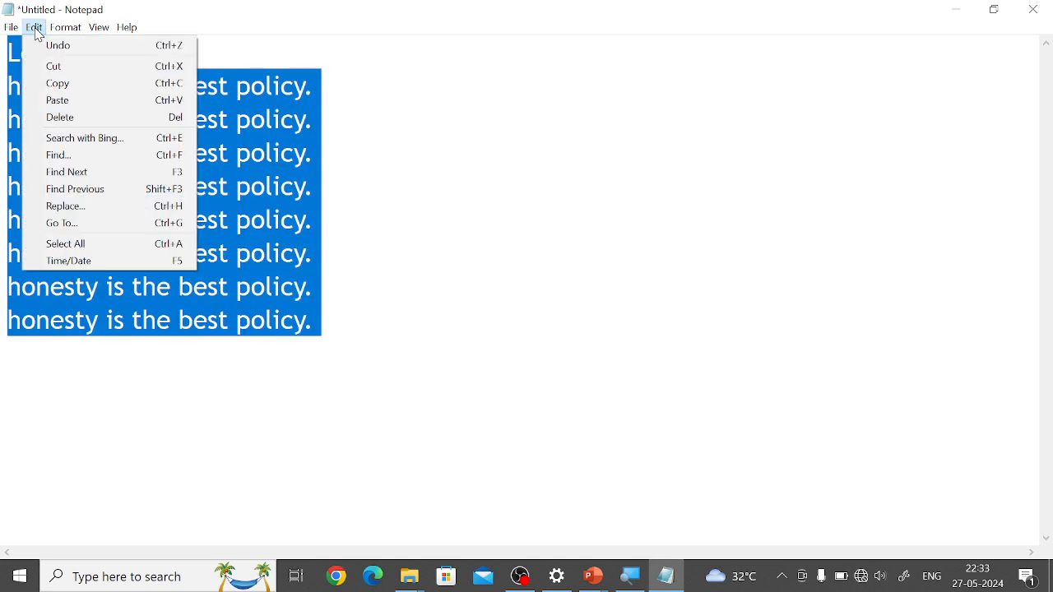
click(68, 119)
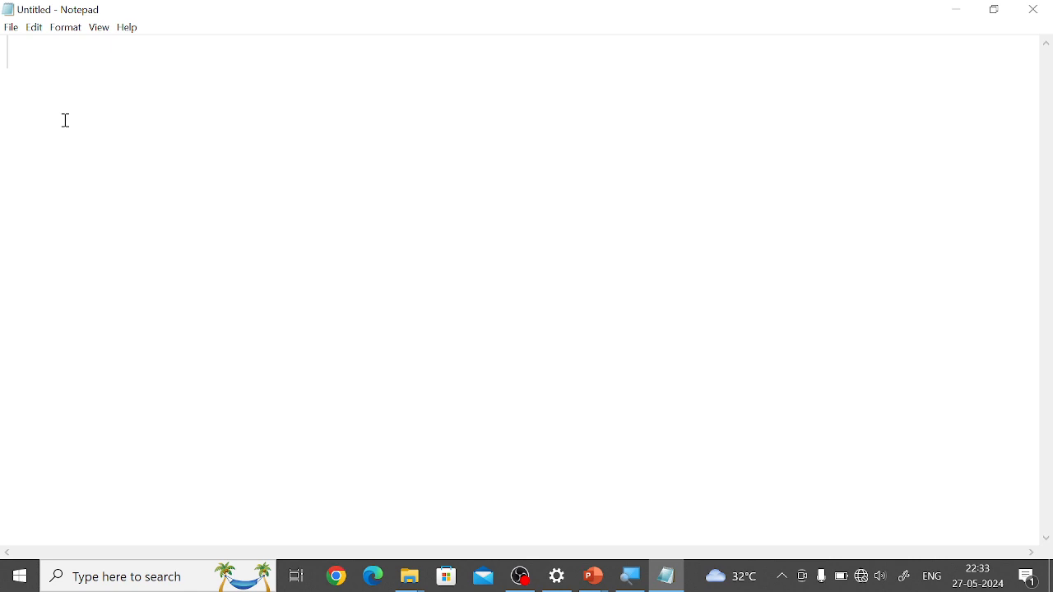
Undo the deletion of the whole text and clear the selection
click(35, 30)
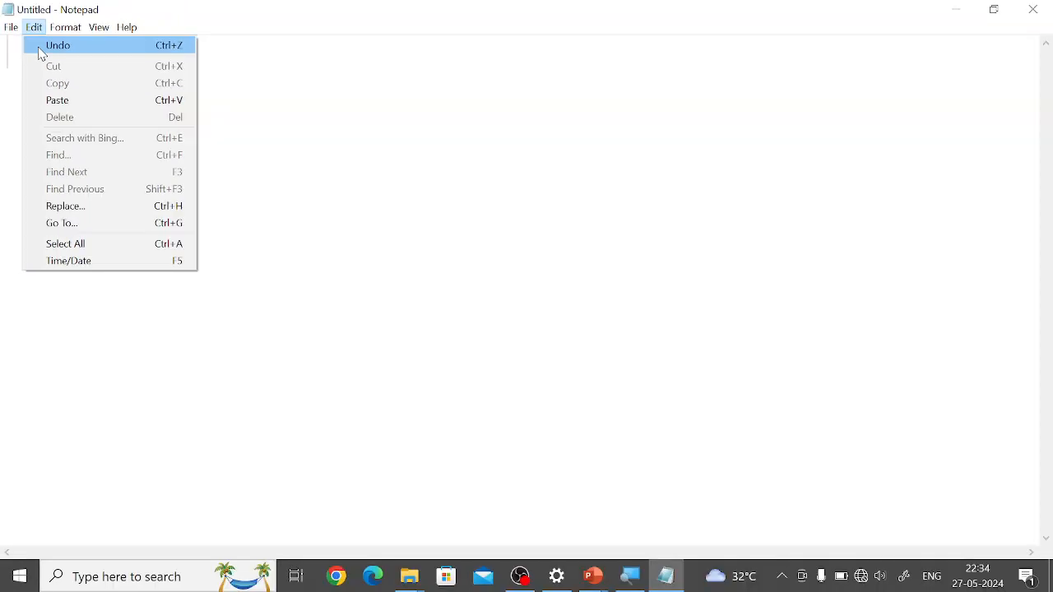
click(40, 51)
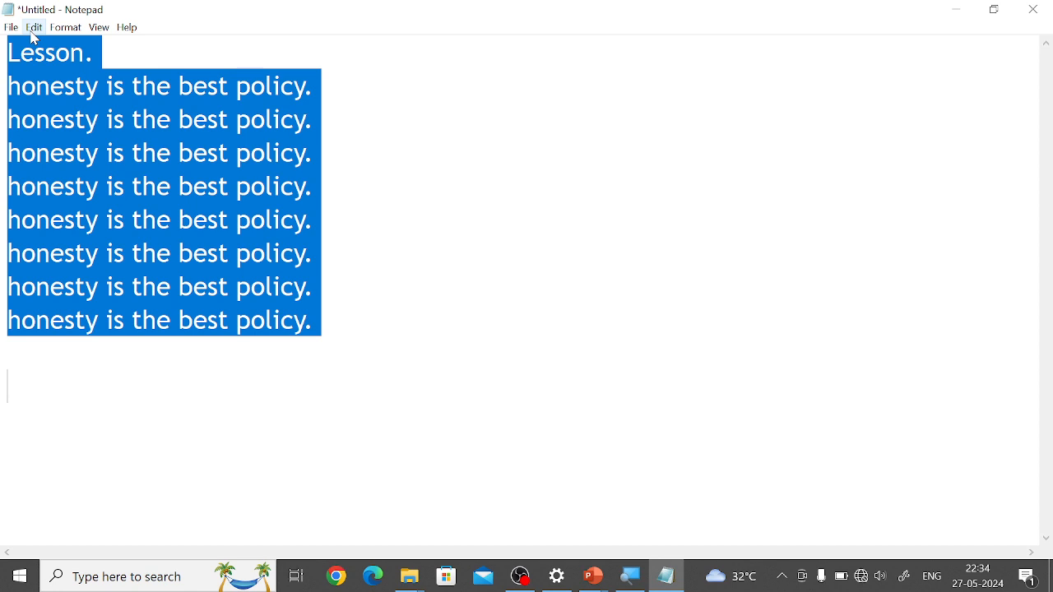
click(35, 28)
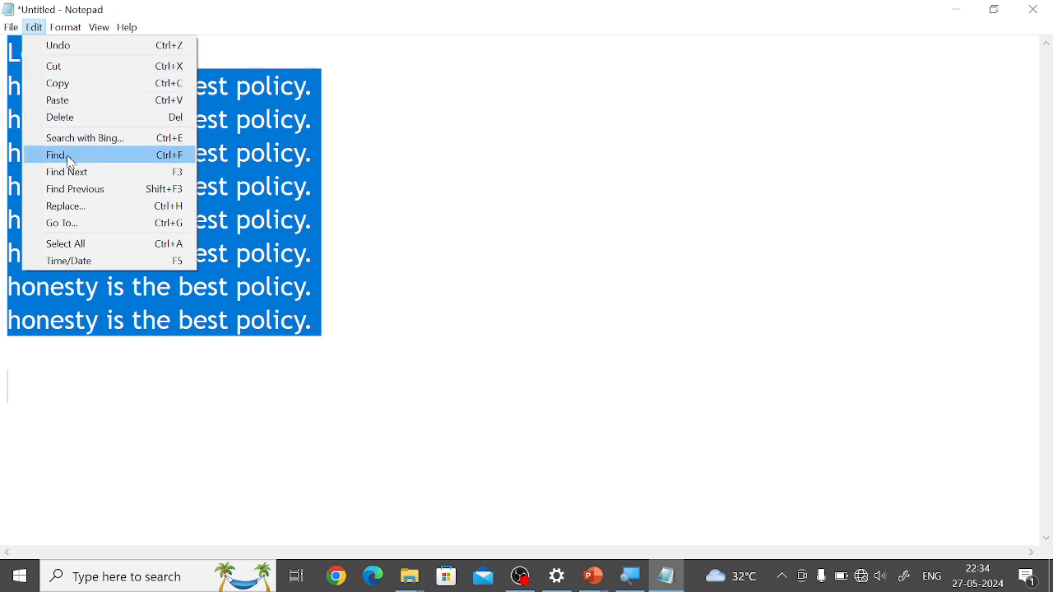
click(390, 221)
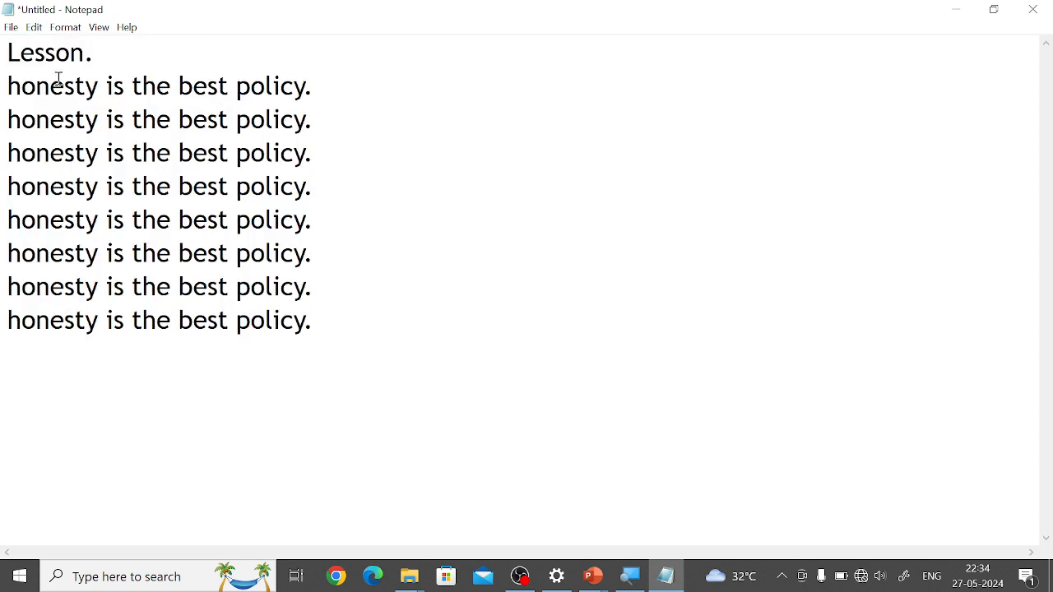
click(11, 57)
drag(9, 85, 230, 84)
click(183, 87)
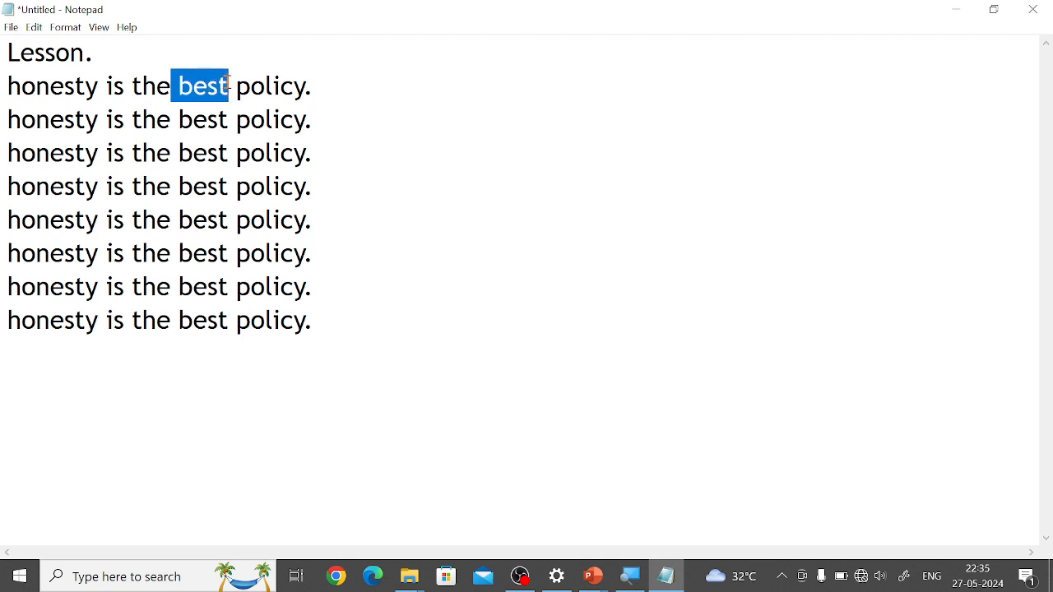
Write "an operating system is large collection of software program." on a new line below the second honesty sentence
click(325, 122)
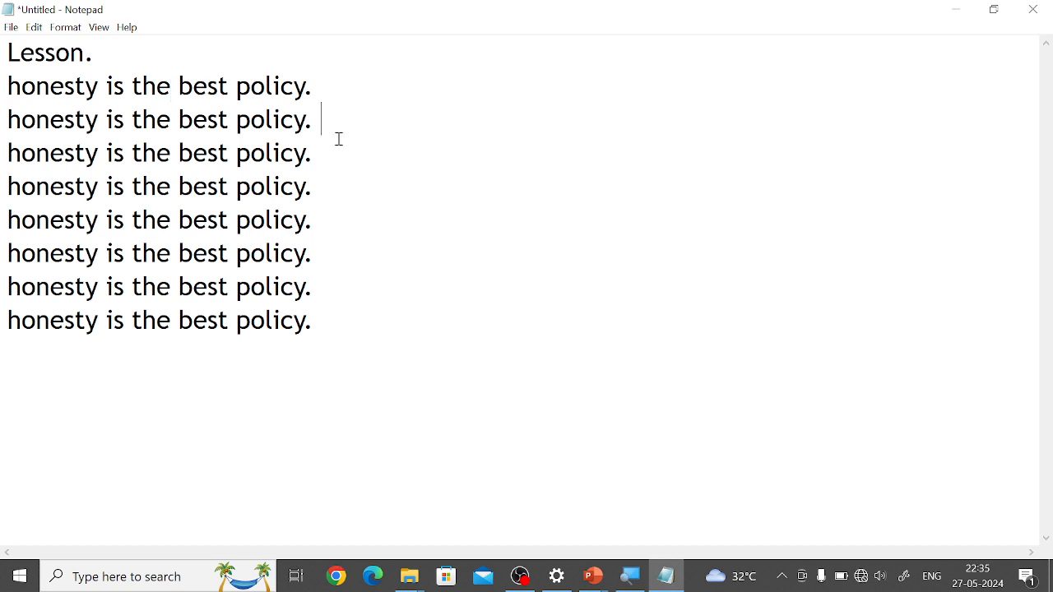
key(Return)
text(ano)
key(BackSpace)
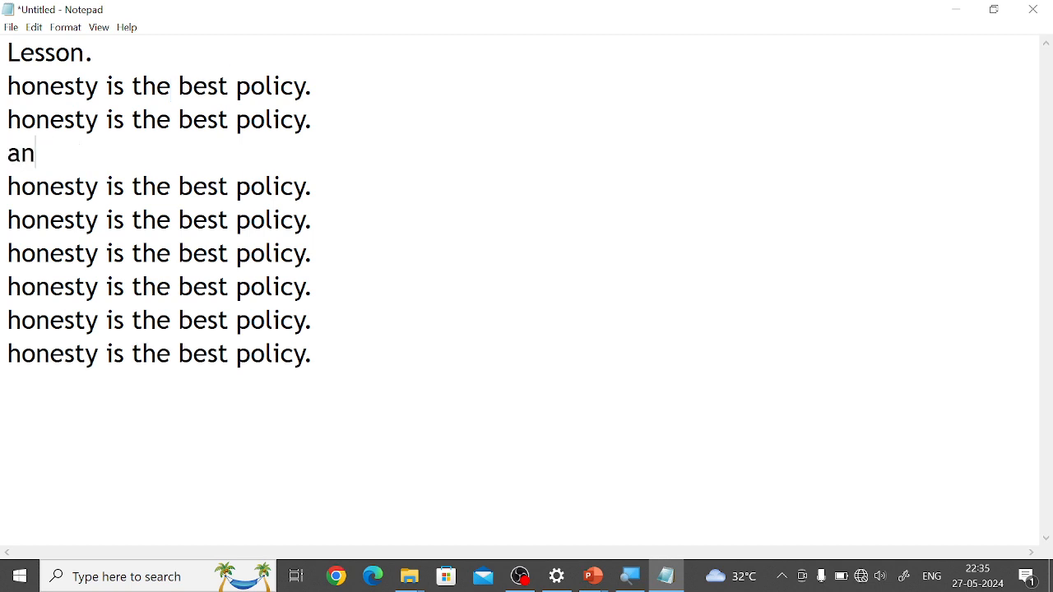
text(opeari)
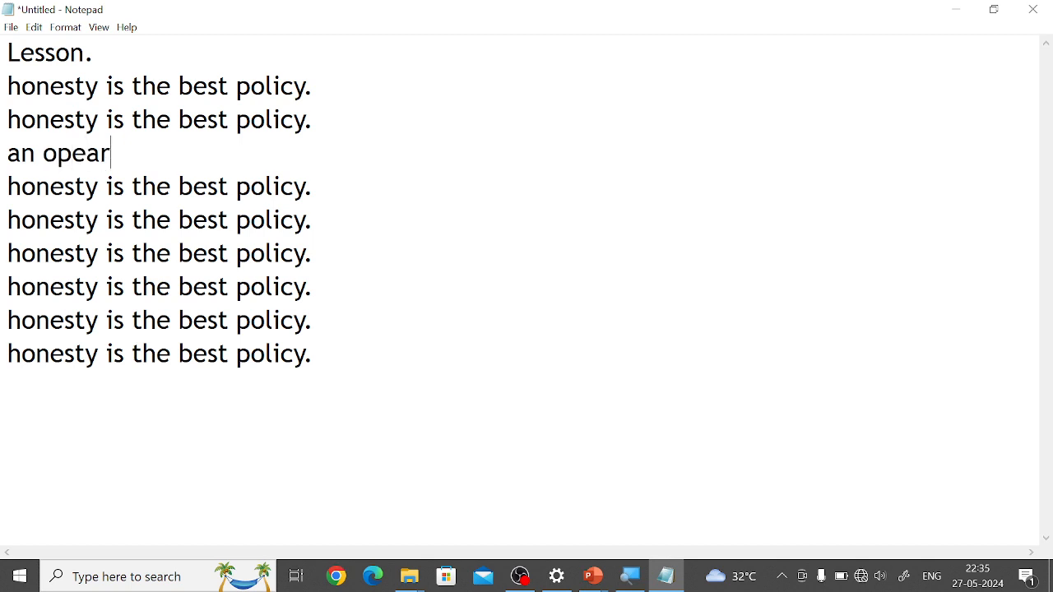
key(BackSpace)
key(BackSpace)
key(BackSpace)
text(rain)
key(BackSpace)
key(BackSpace)
text(tingsy)
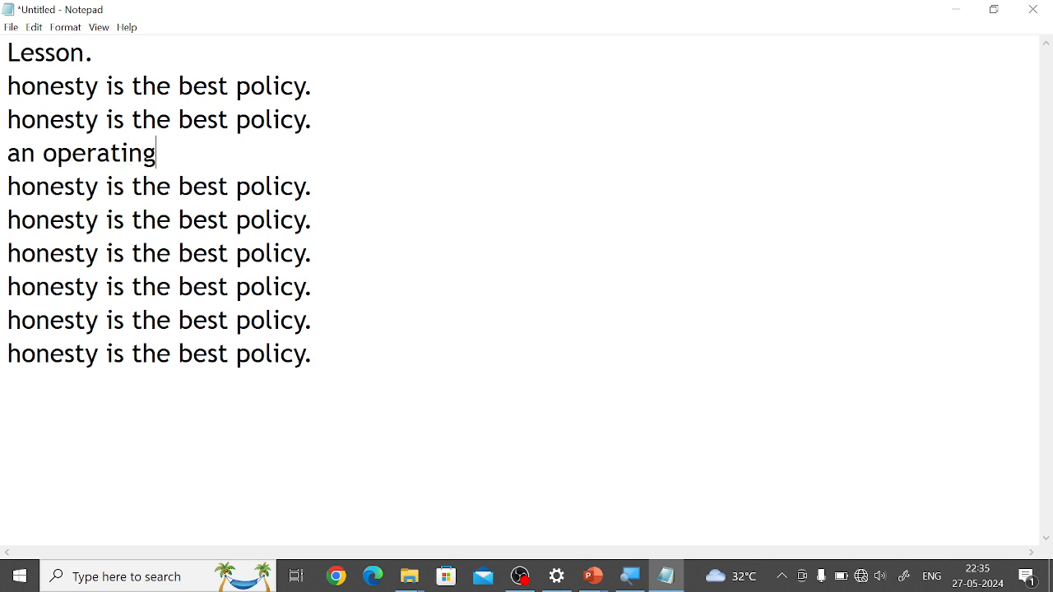
key(BackSpace)
key(BackSpace)
text(system)
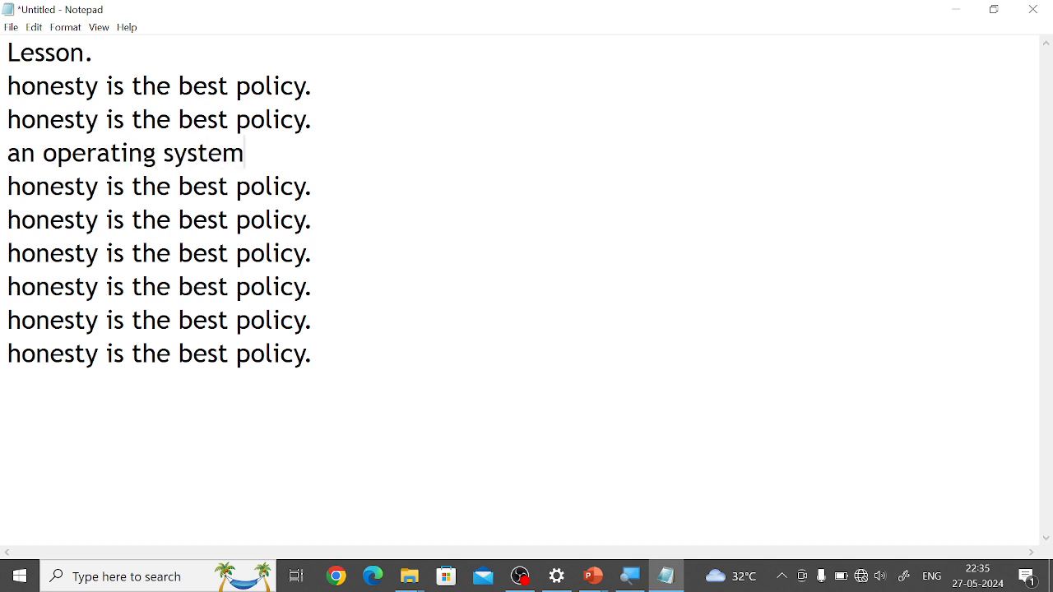
text( is al)
key(BackSpace)
key(BackSpace)
text(lar)
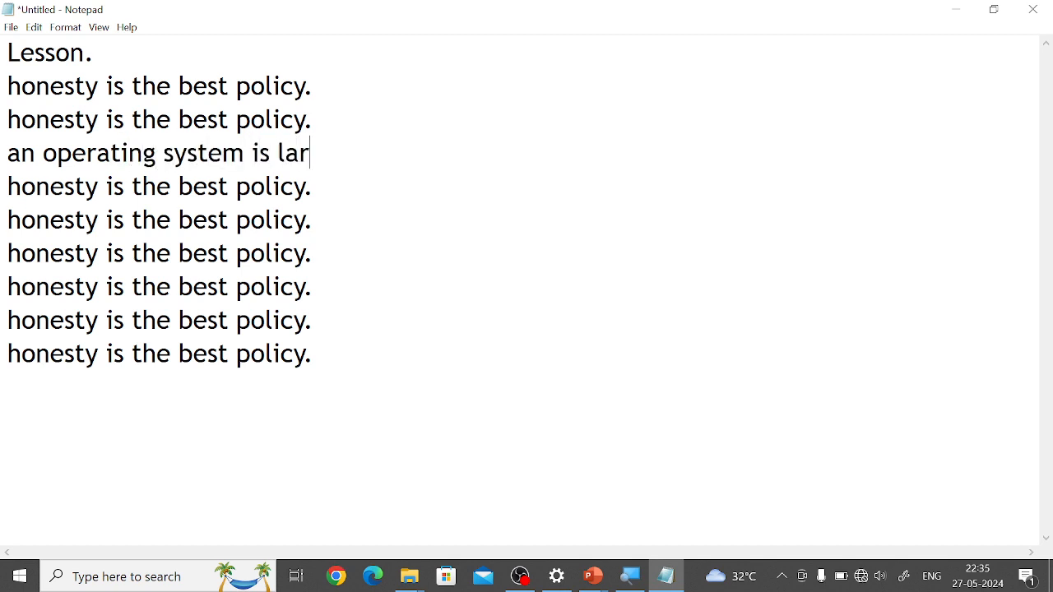
text(ge collect)
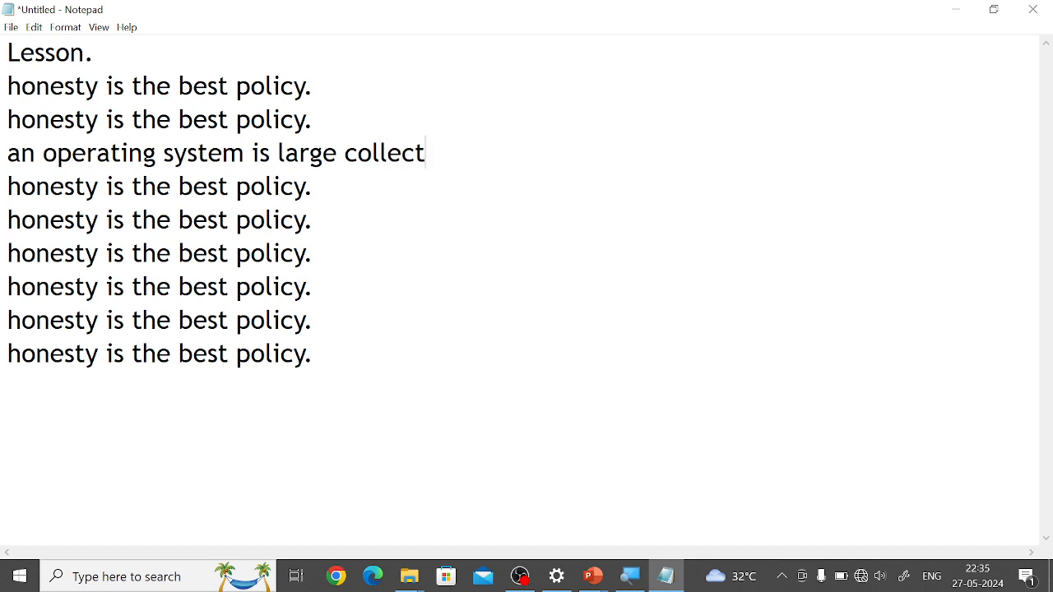
text(ion of soft)
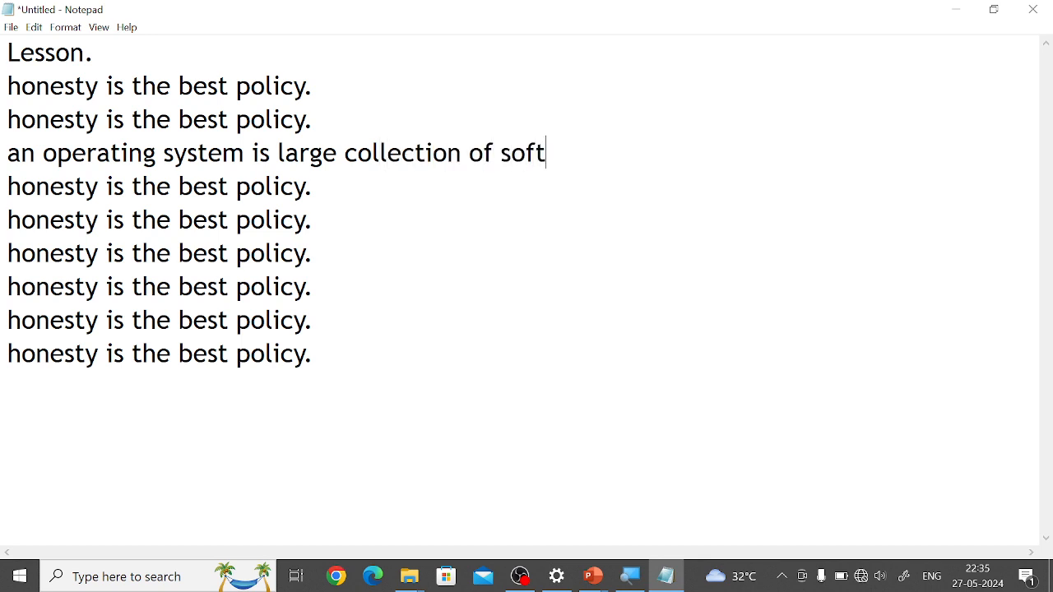
text(warae pr)
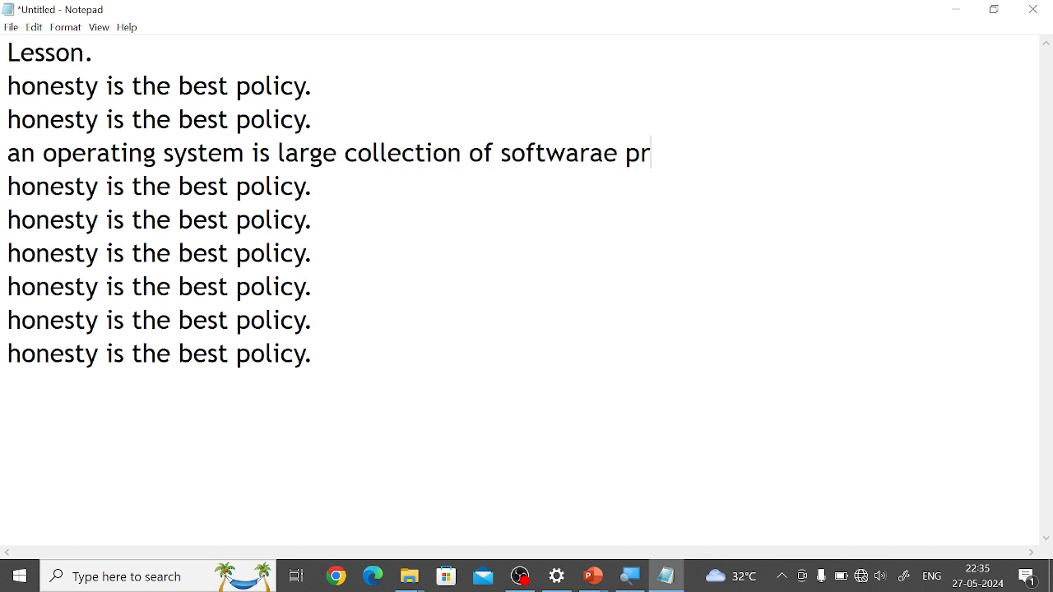
key(BackSpace)
key(BackSpace)
key(BackSpace)
key(BackSpace)
key(BackSpace)
text(r)
key(BackSpace)
text(e)
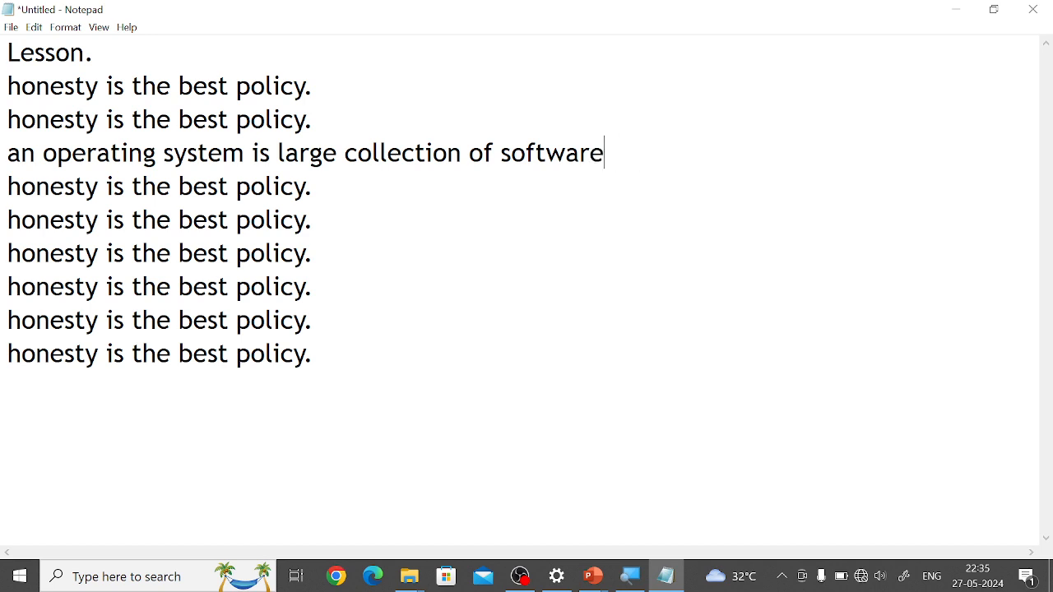
text( program.)
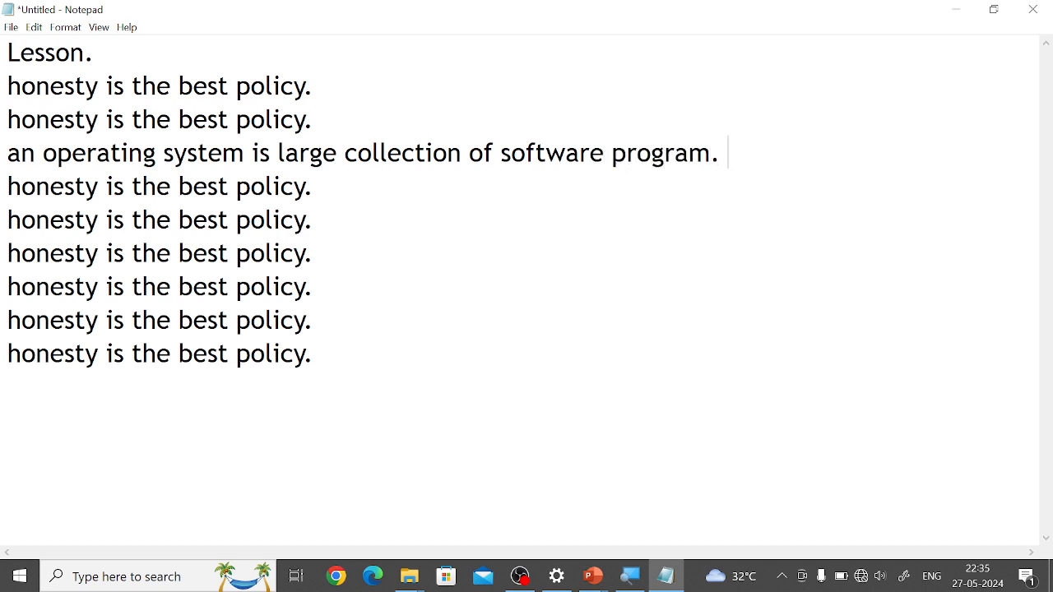
Write "tally is a very user friendly accounting software" on a new line below the operating system sentence
key(Return)
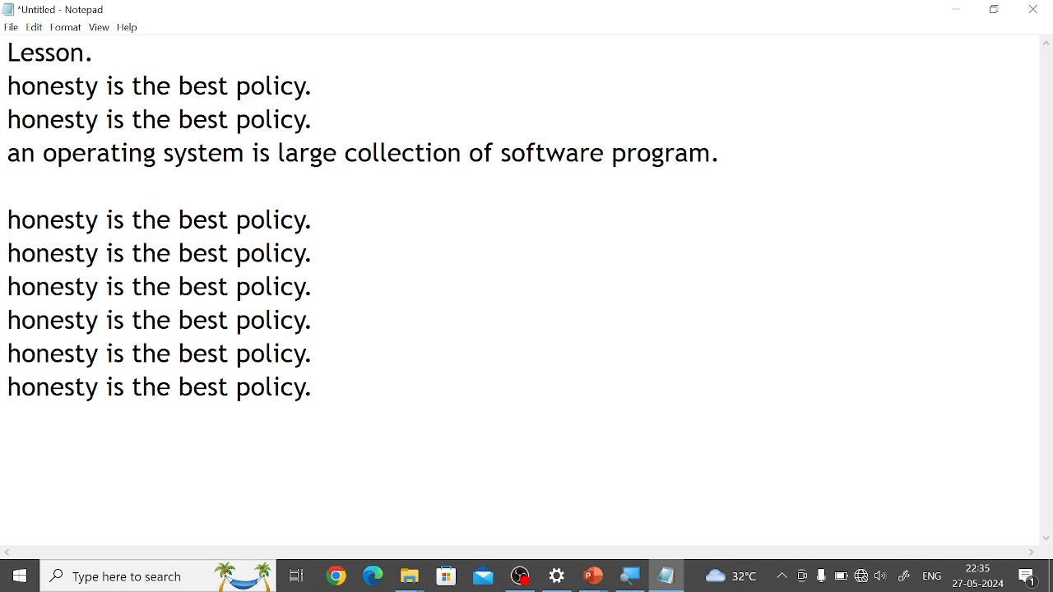
text(tally is a ve)
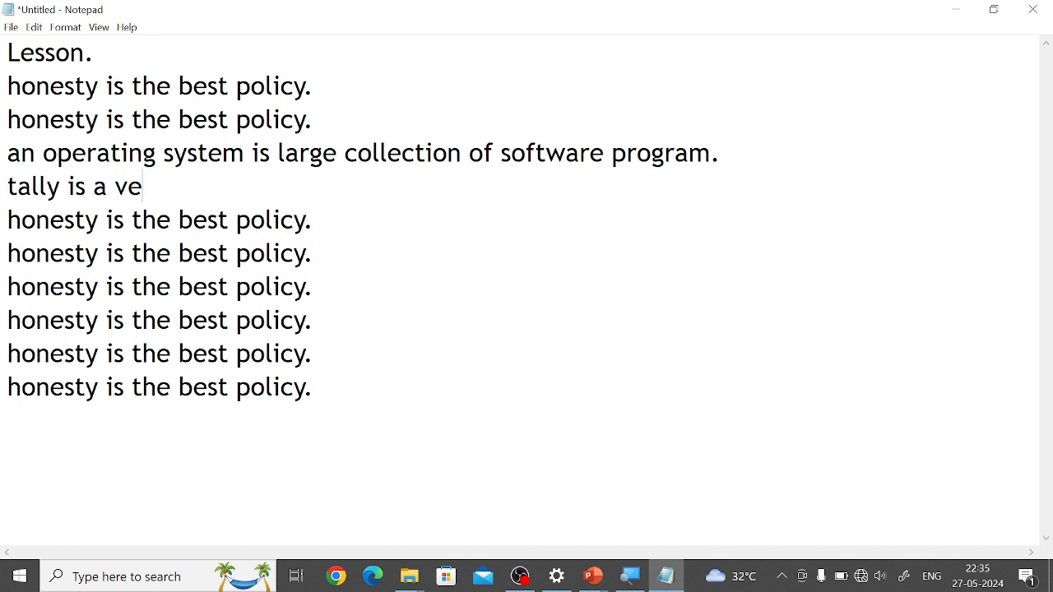
text(ry user fri)
key(BackSpace)
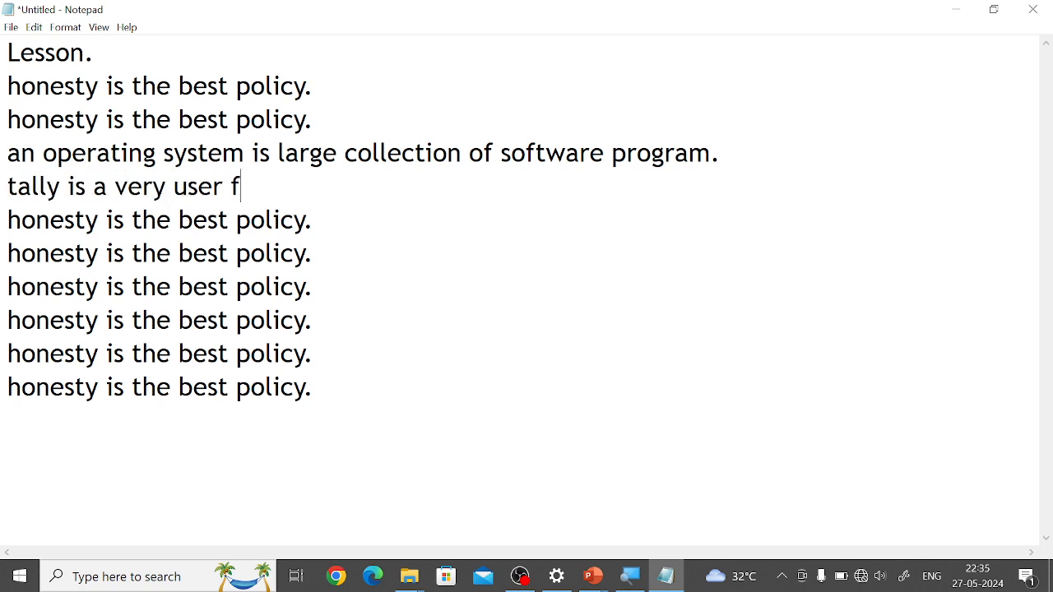
text(riendly acc)
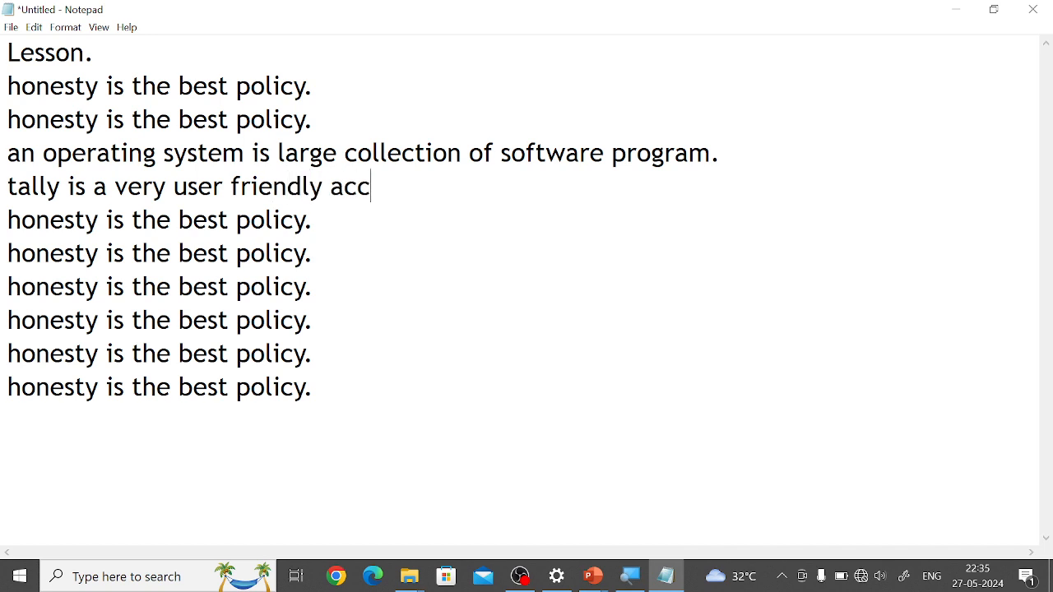
text(ounting s)
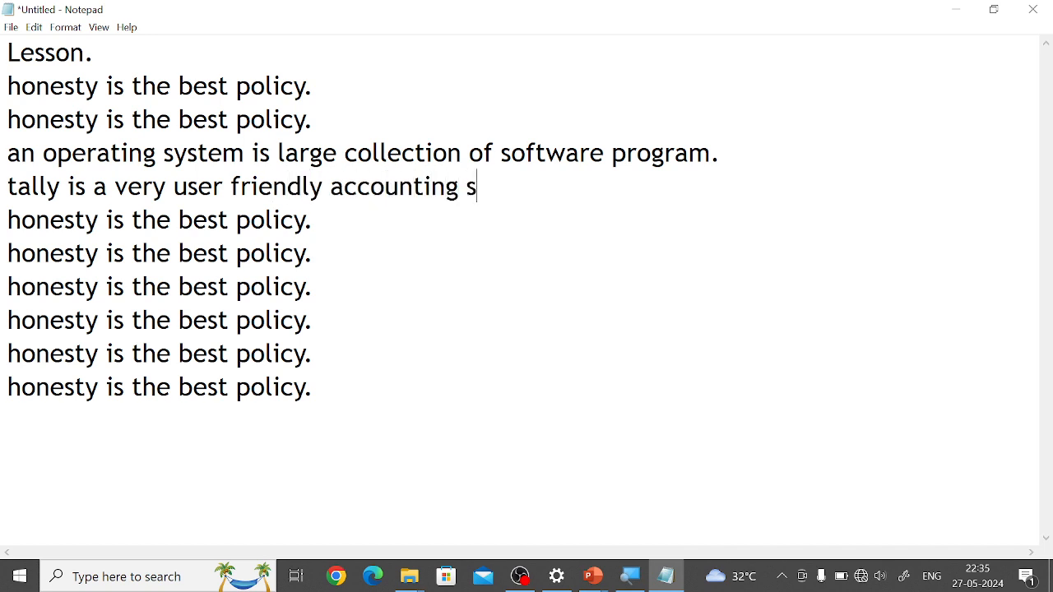
text(oftware)
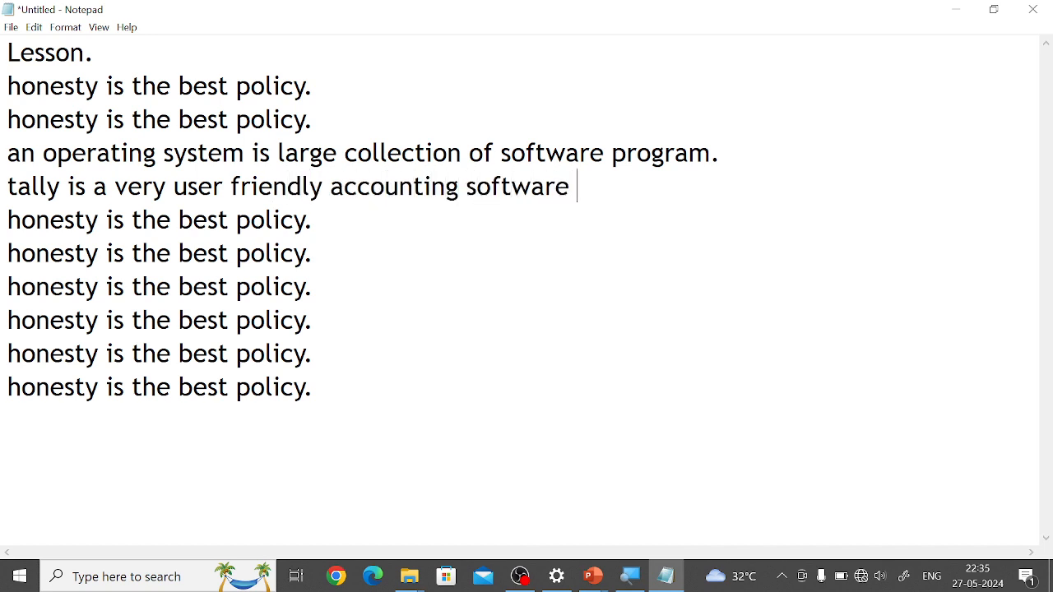
Copy the three consecutive lines from the second honesty sentence through the tally sentence
drag(9, 119, 595, 193)
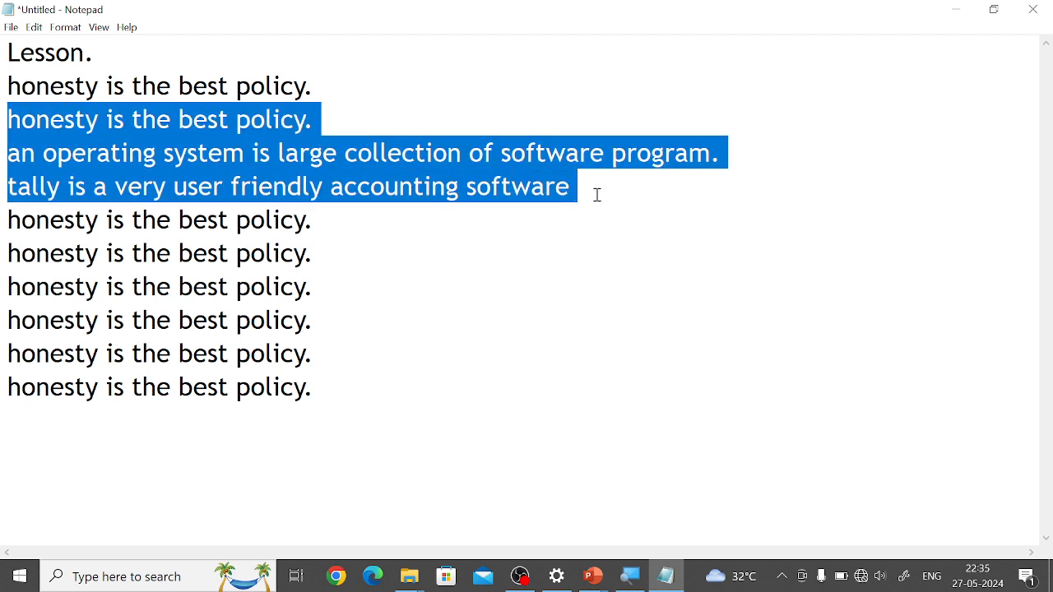
click(66, 27)
mouse_move(33, 27)
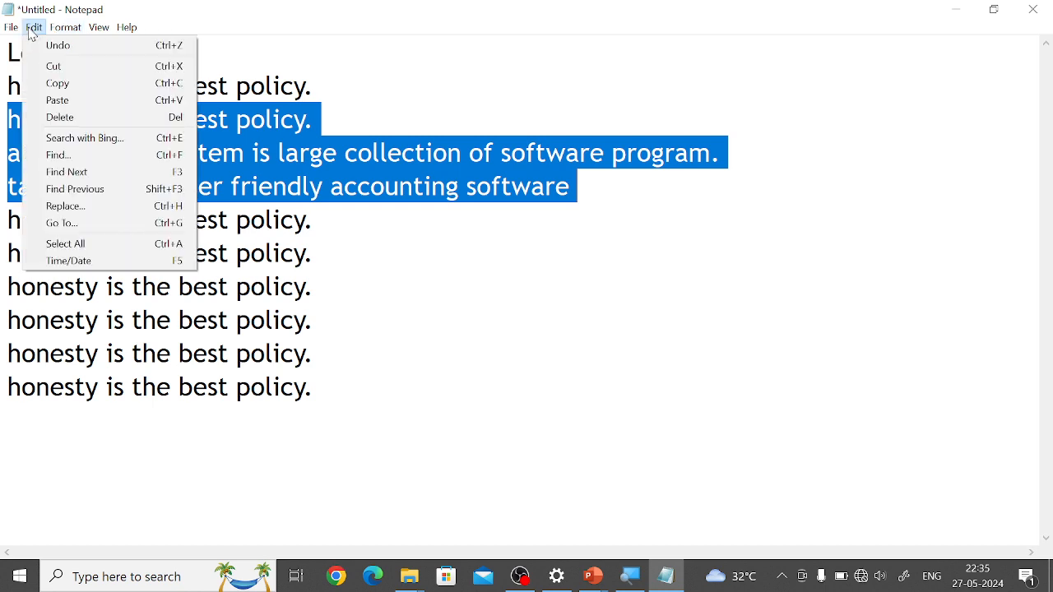
click(59, 83)
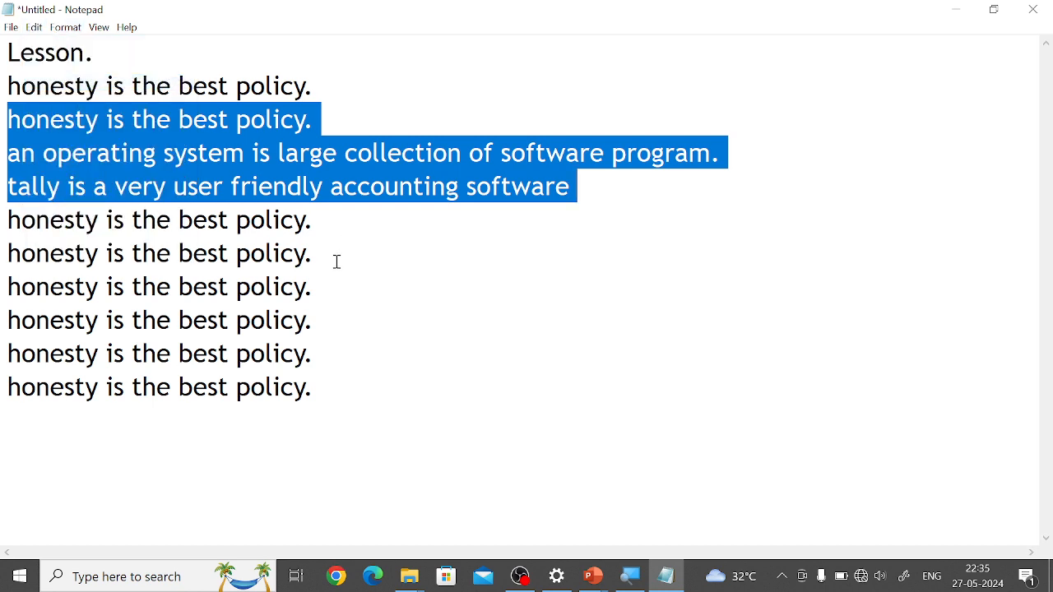
Paste the three copied lines on a new line below the second honesty sentence that follows the tally line
click(336, 261)
key(Return)
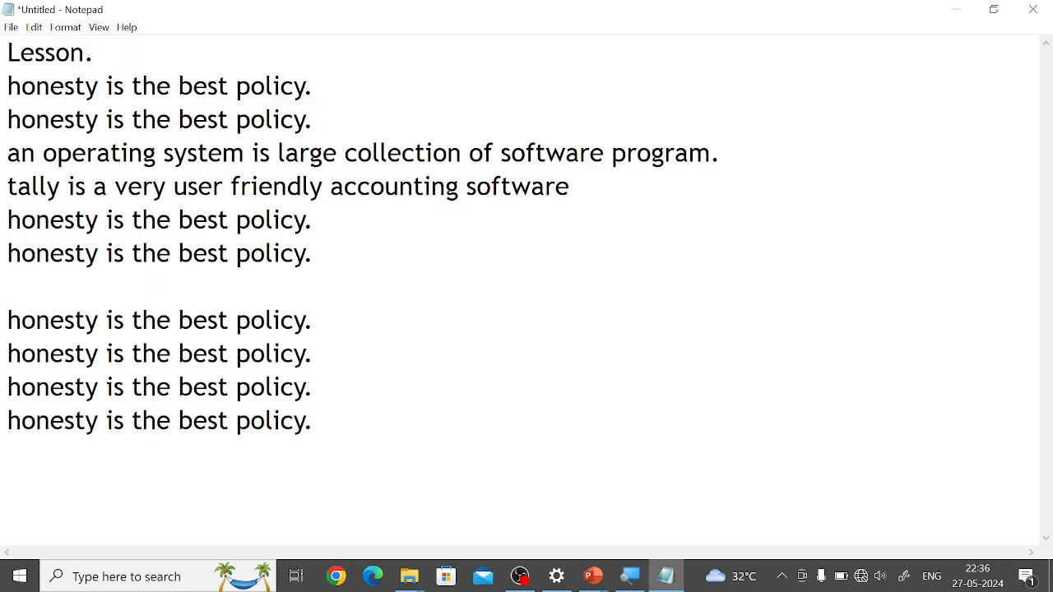
click(33, 28)
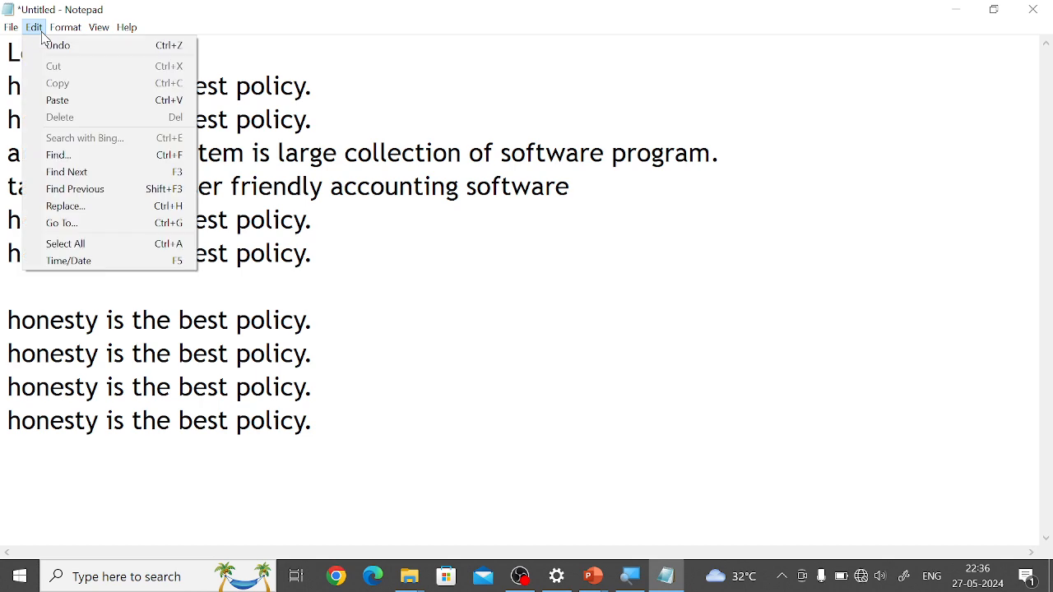
click(67, 100)
click(11, 27)
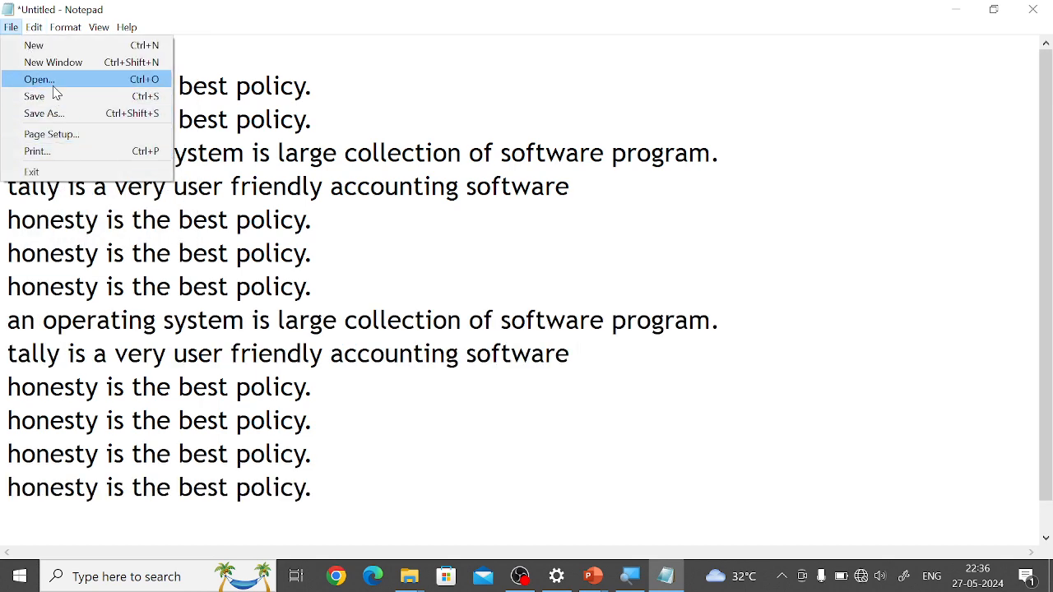
click(322, 419)
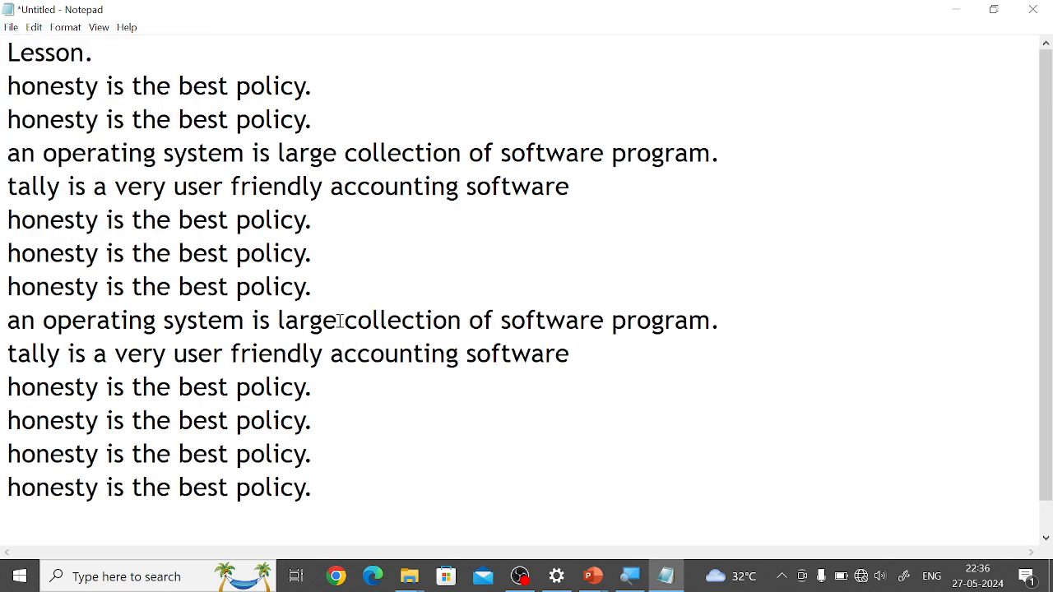
Paste the three copied lines again on a new line just above the last honesty sentence
click(338, 459)
key(Return)
click(30, 28)
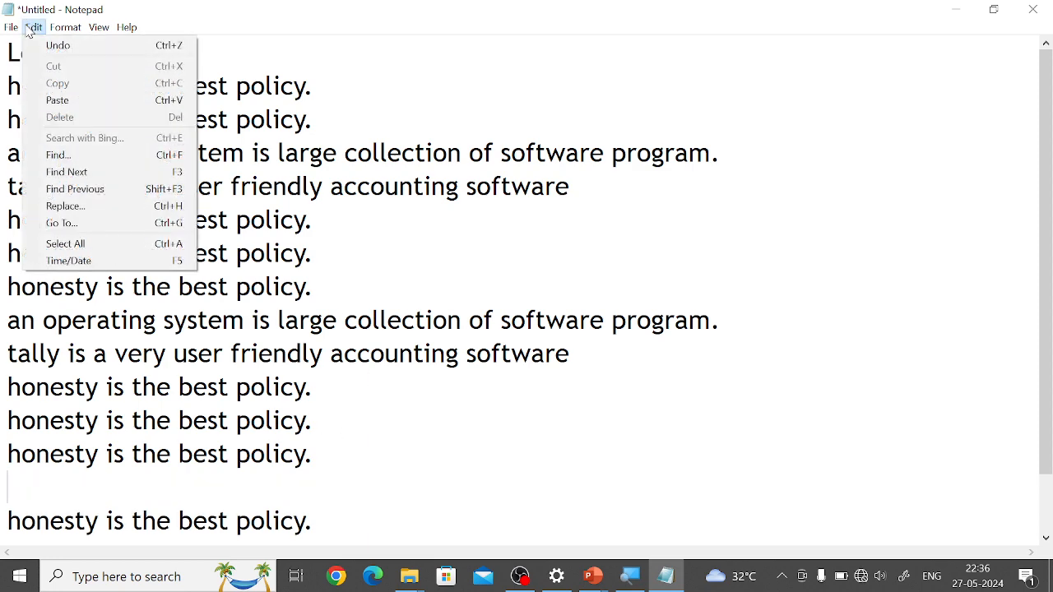
click(72, 102)
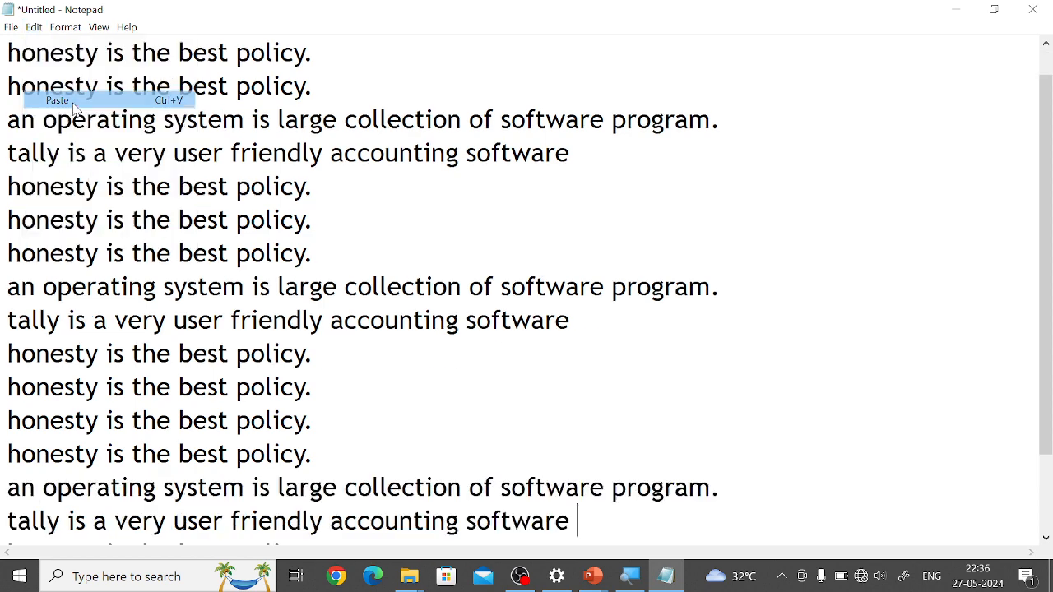
Select the word "tally" in the first tally sentence and in the second one to point out its occurrences
scroll(173, 186, up, 1)
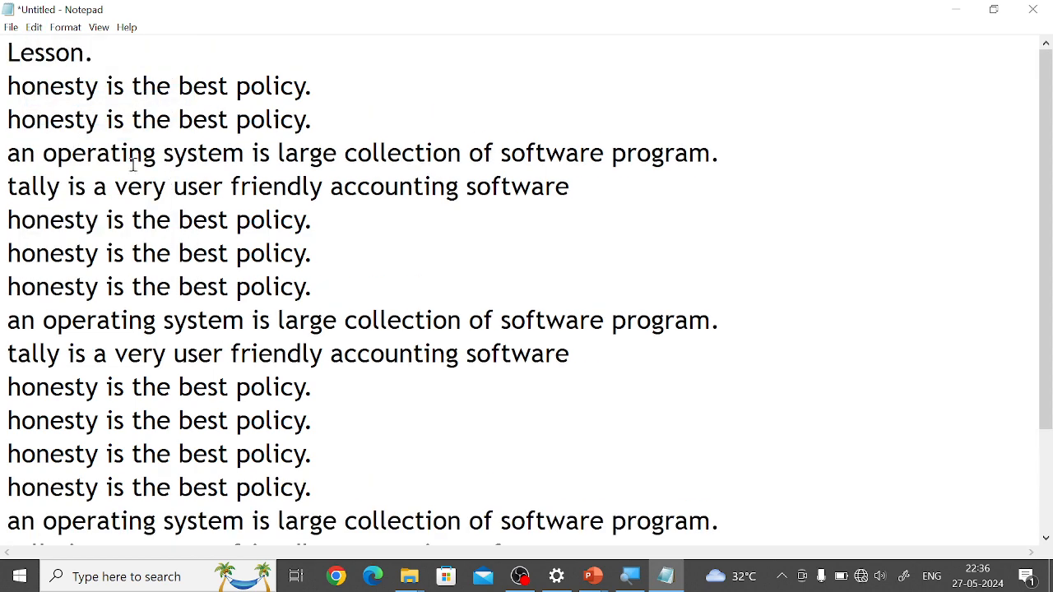
click(12, 53)
drag(4, 184, 61, 187)
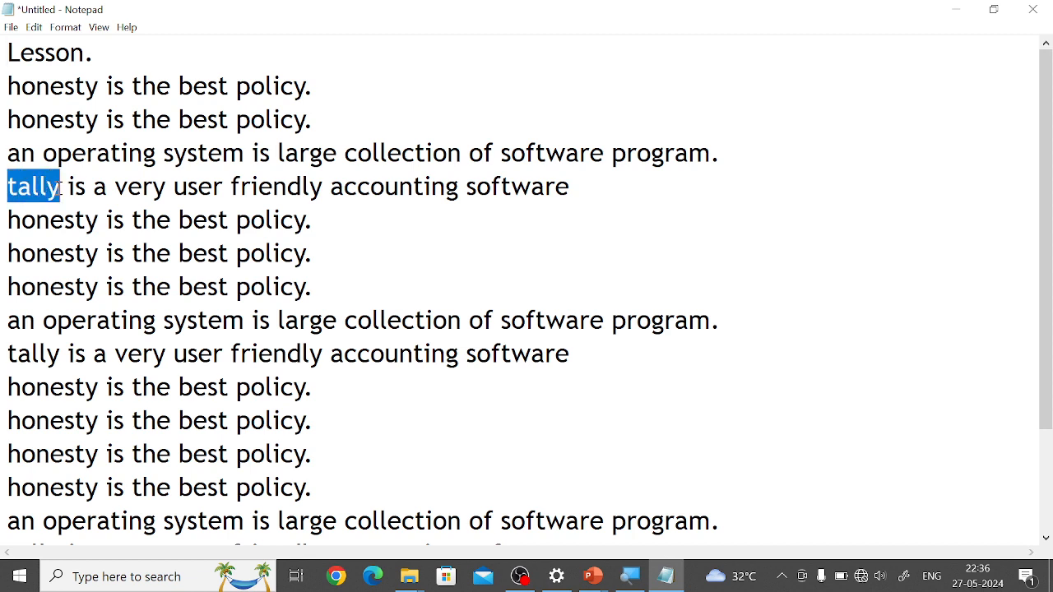
drag(9, 349, 63, 349)
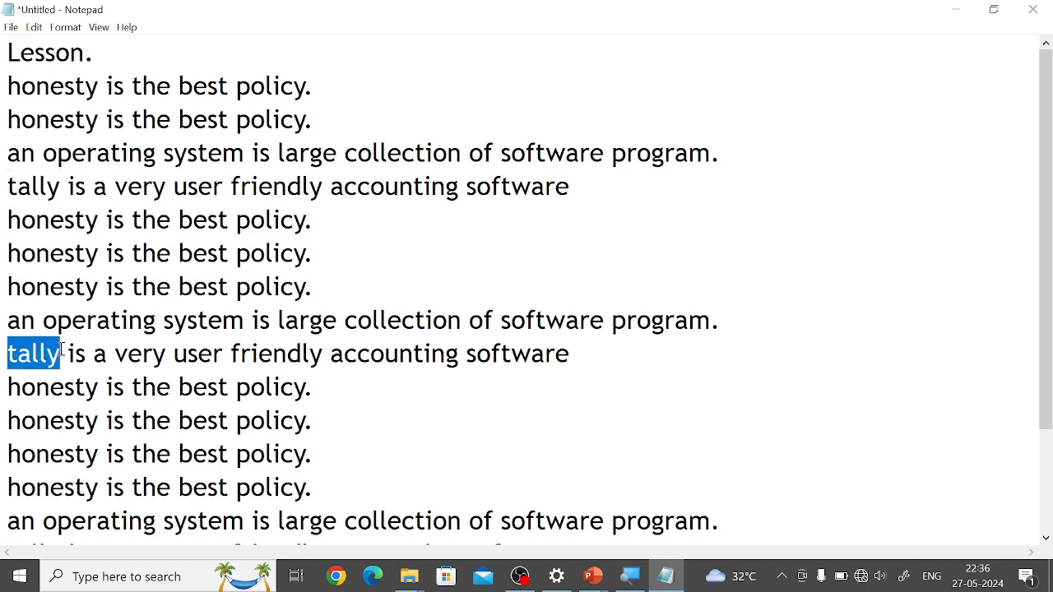
Open Find with the cursor at the start of the document and enter "tally" as the search word
click(9, 52)
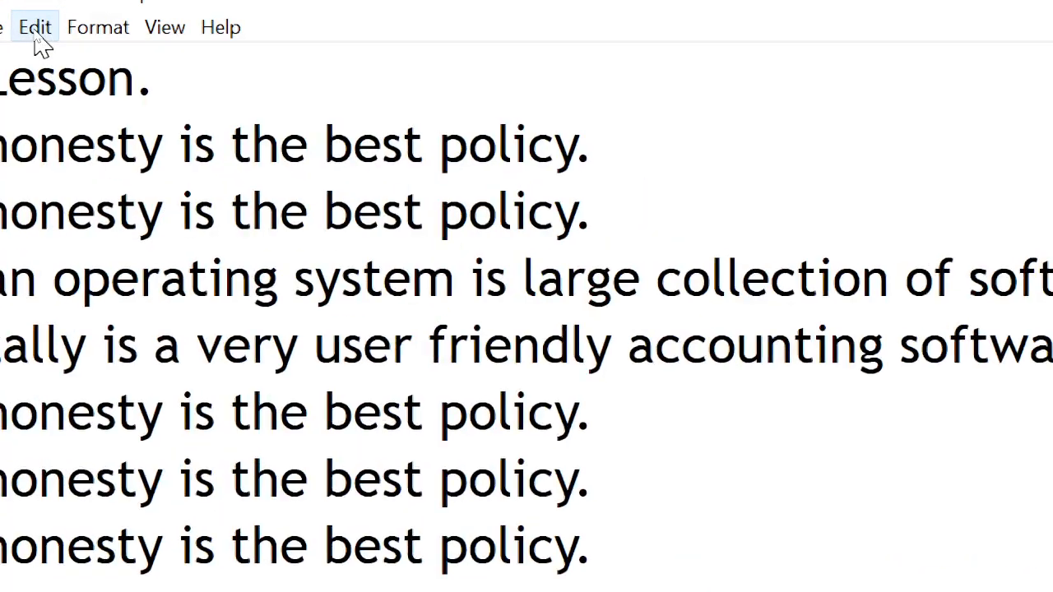
click(32, 31)
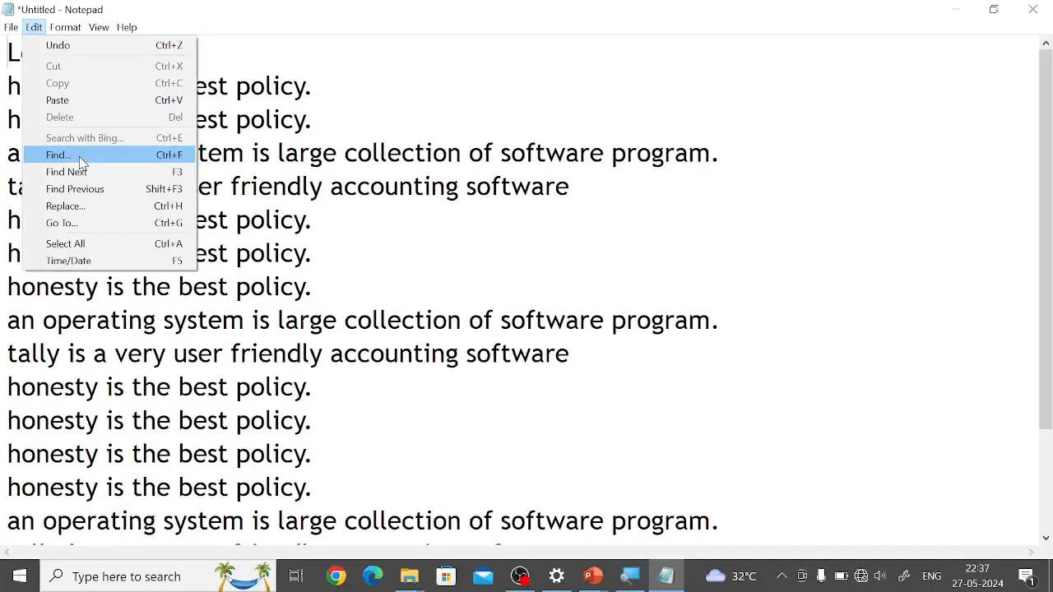
click(80, 156)
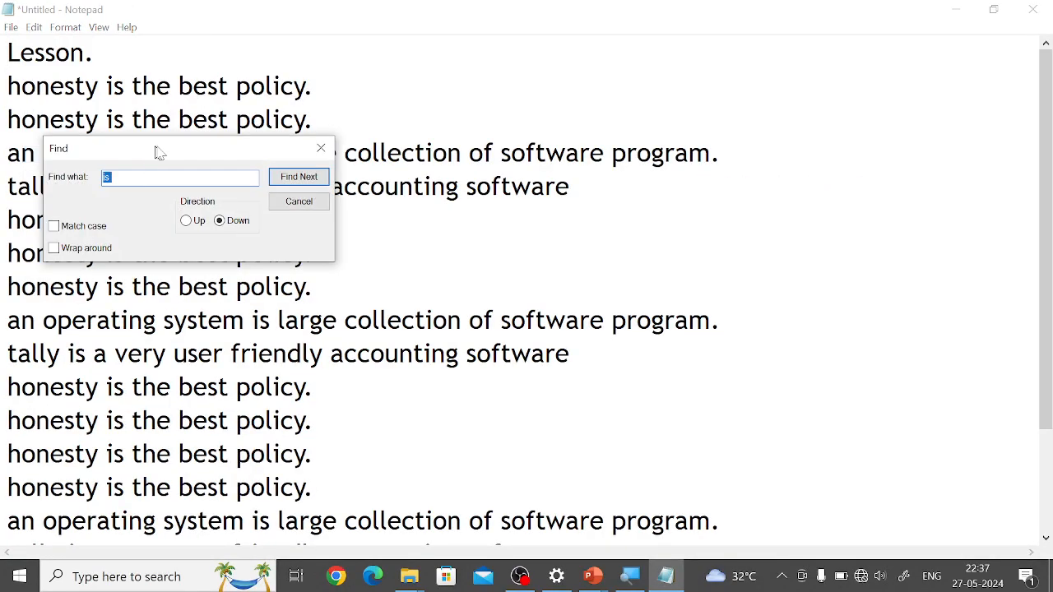
drag(157, 148, 389, 108)
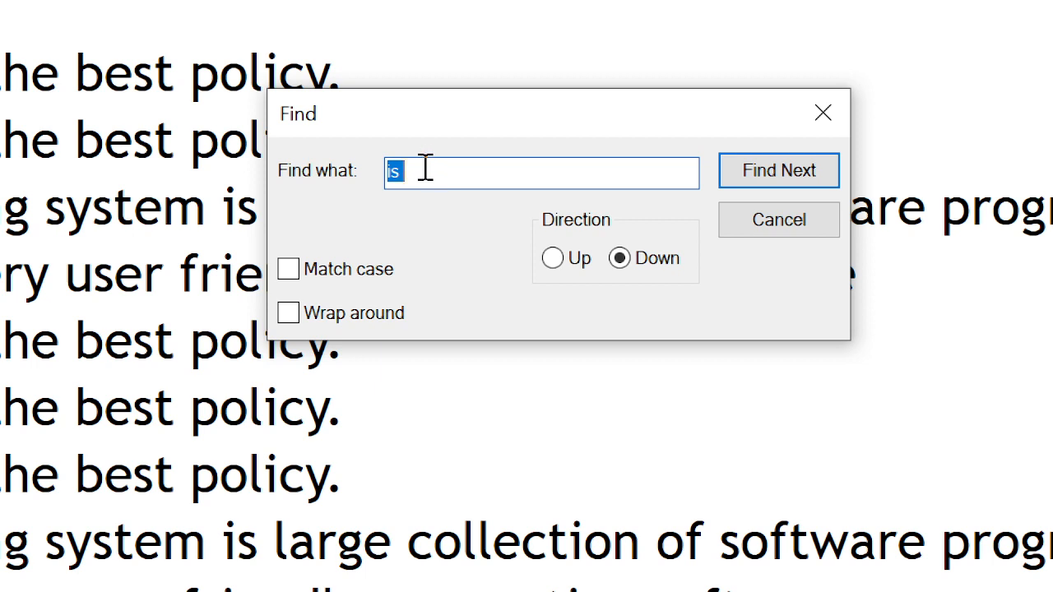
drag(425, 169, 376, 171)
text(tall)
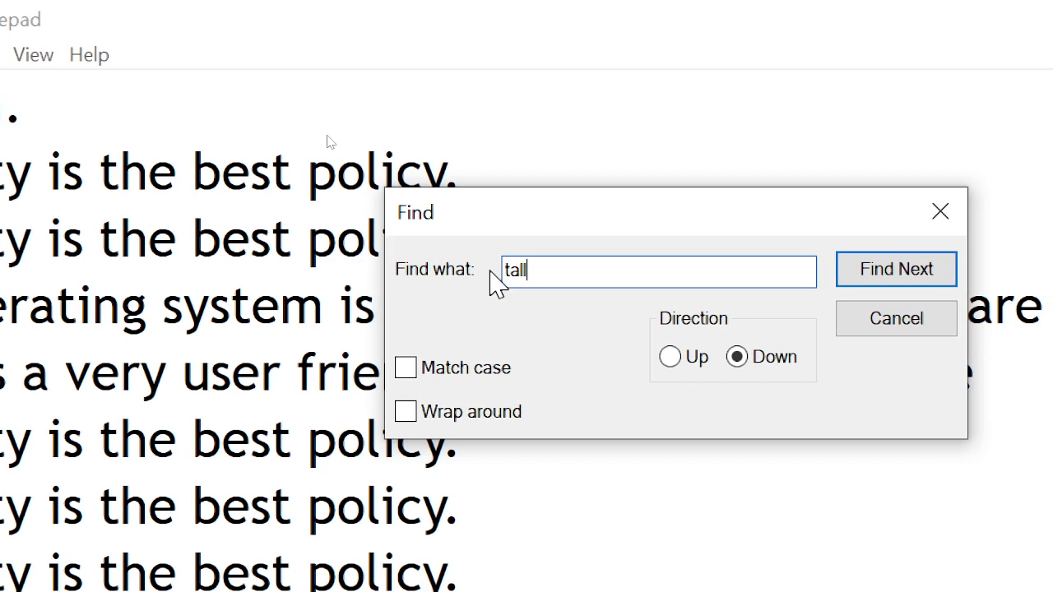
text(y)
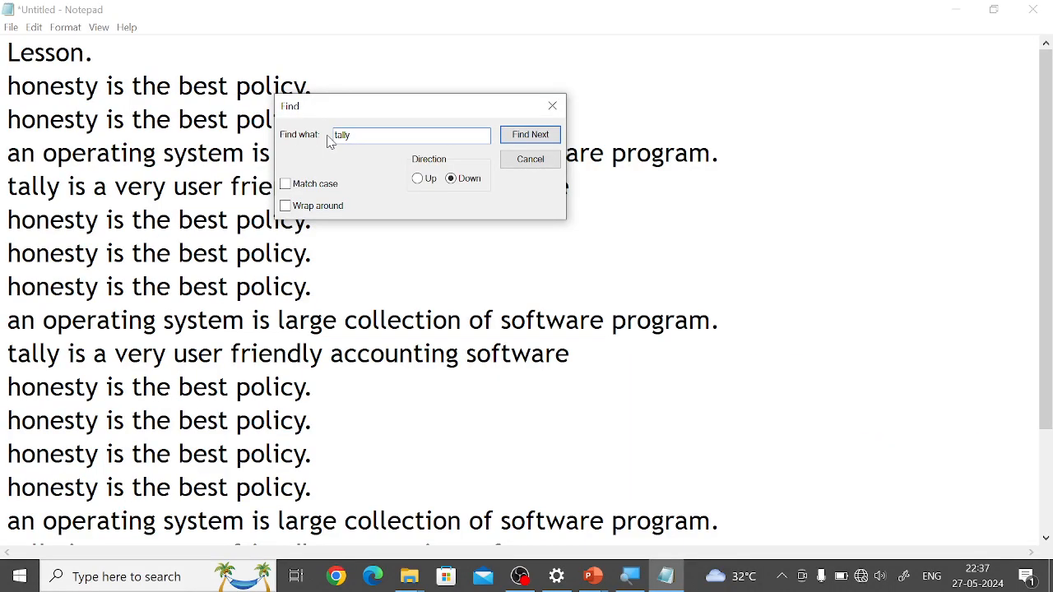
Search downward through all occurrences of "tally" and close the Find dialog
click(529, 136)
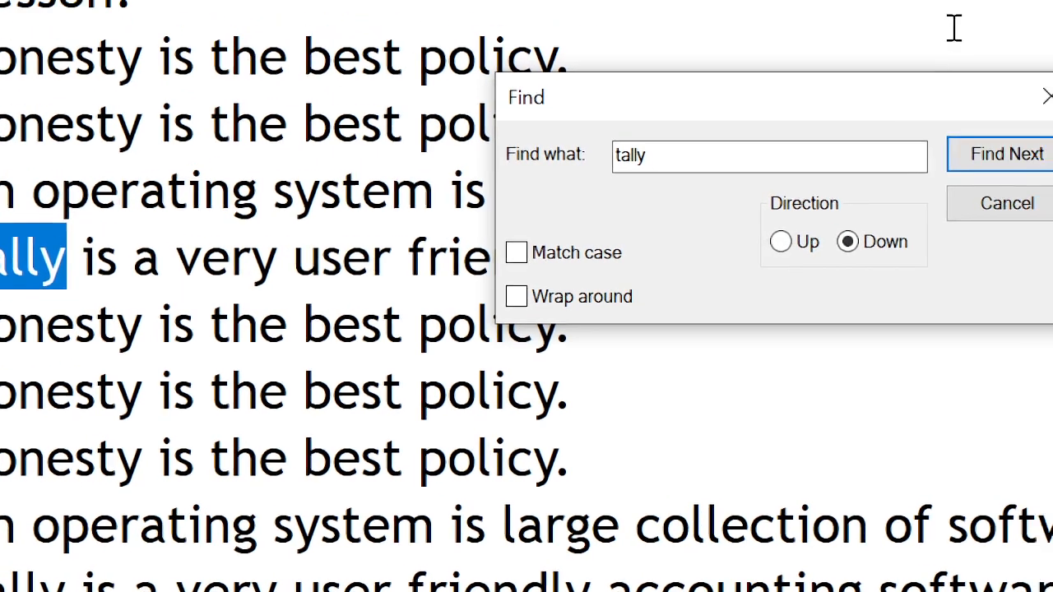
click(962, 162)
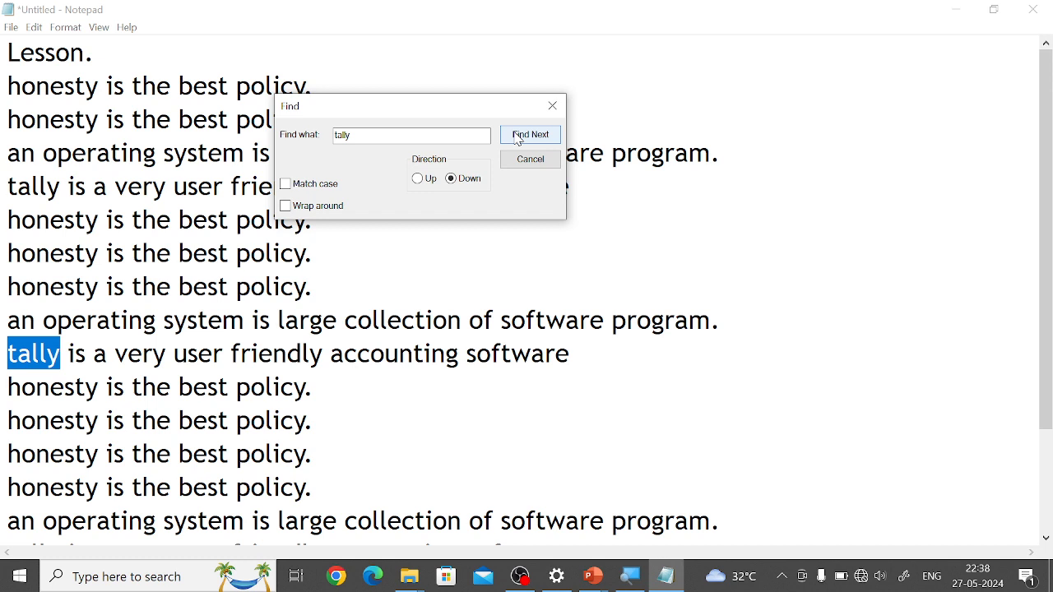
click(531, 135)
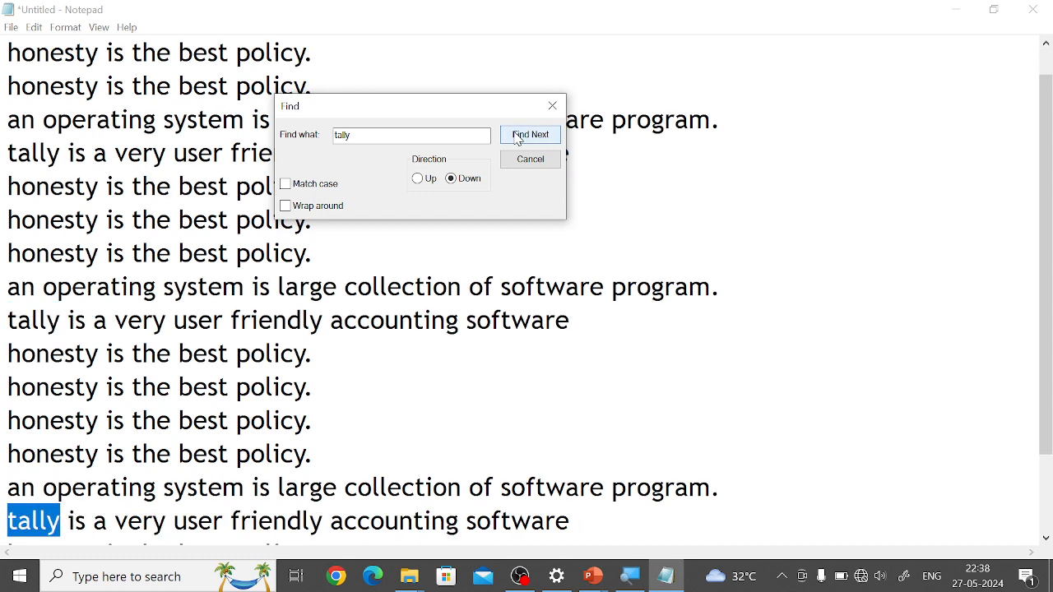
click(518, 139)
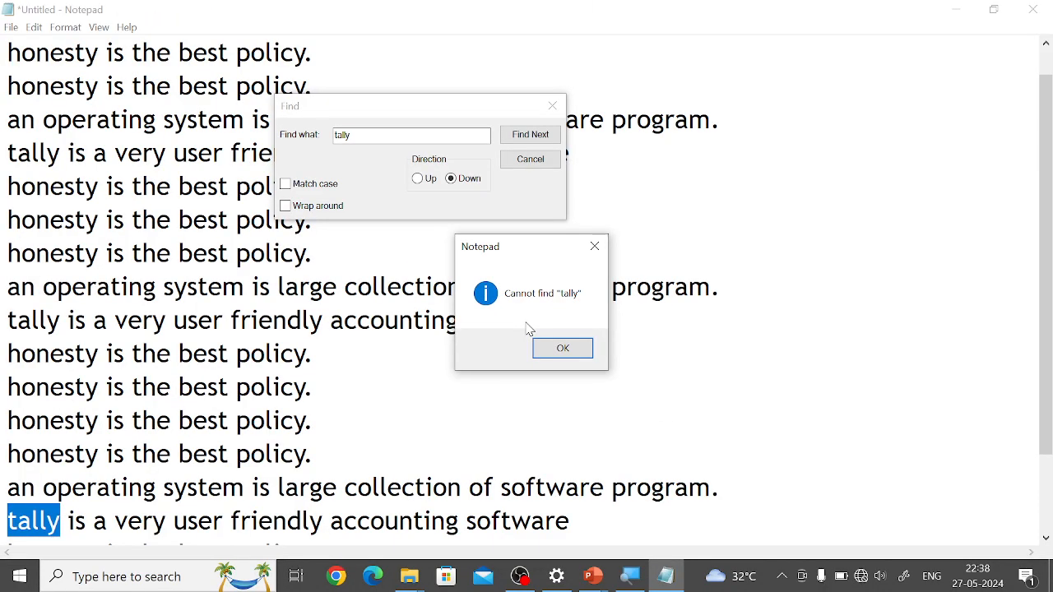
click(592, 245)
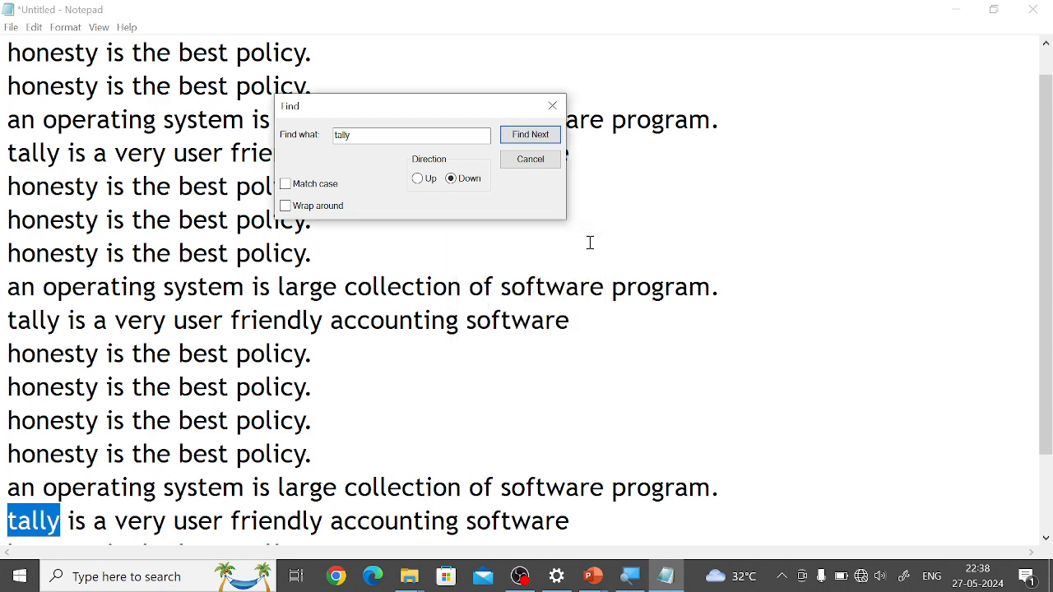
click(551, 106)
scroll(2, 62, up, 1)
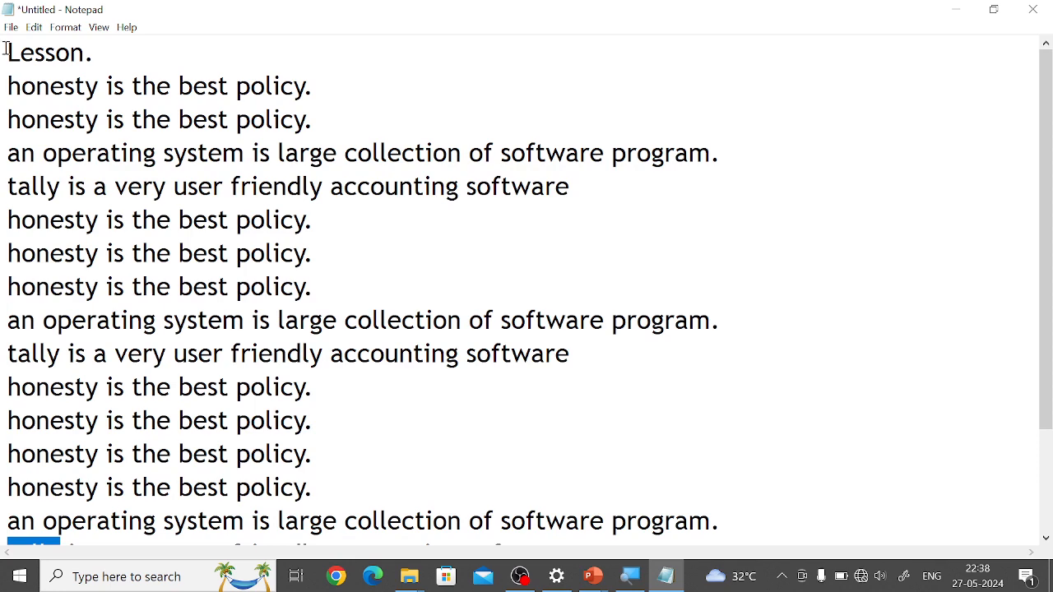
click(7, 50)
click(35, 29)
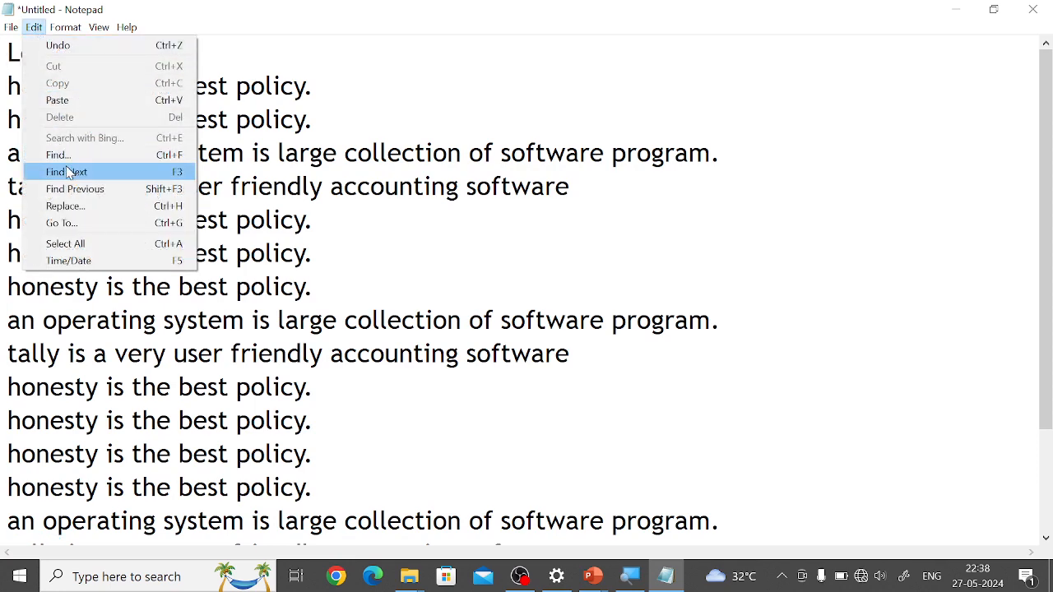
click(70, 156)
drag(146, 148, 475, 114)
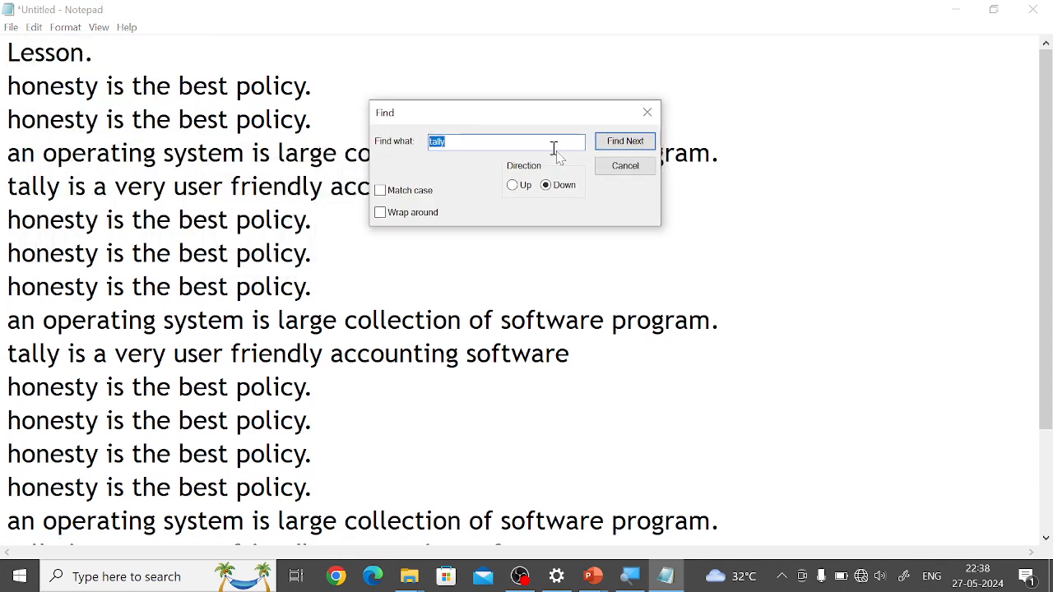
click(647, 112)
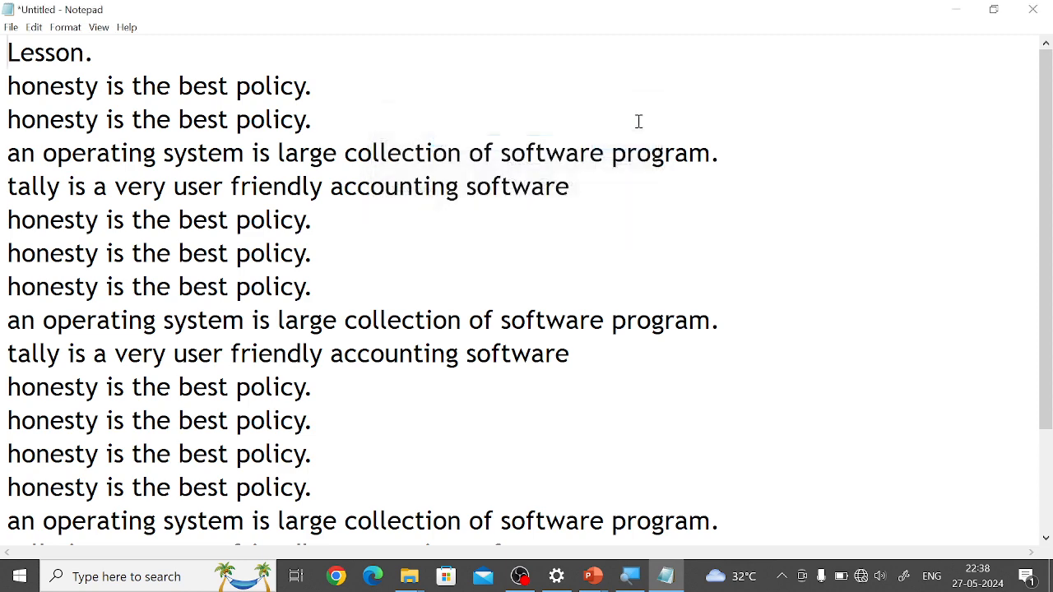
Switch to the "windows Presentation_DAY3" presentation in PowerPoint and resume its slide show
click(33, 27)
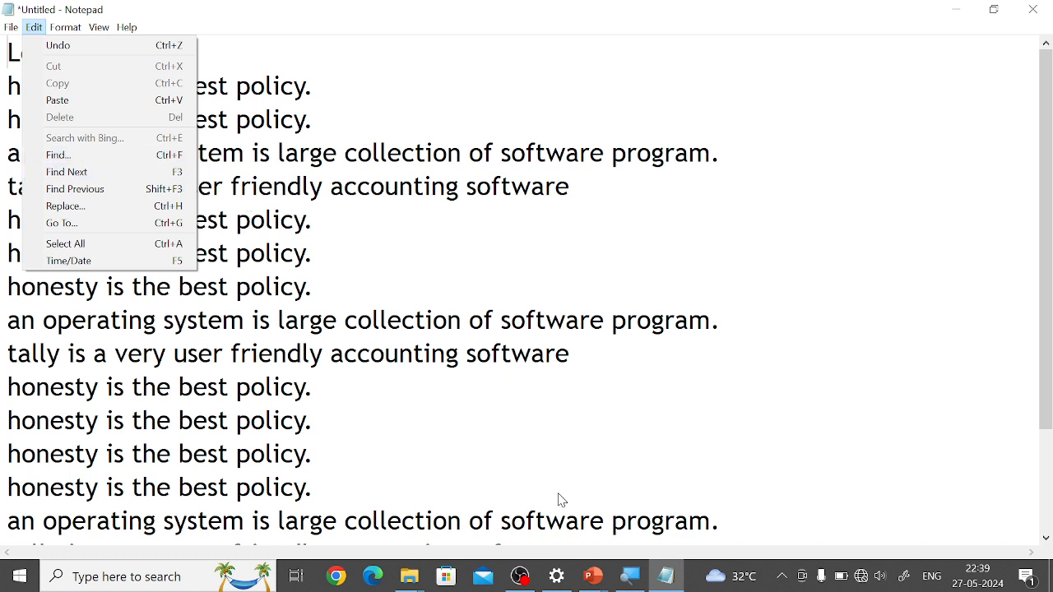
click(593, 576)
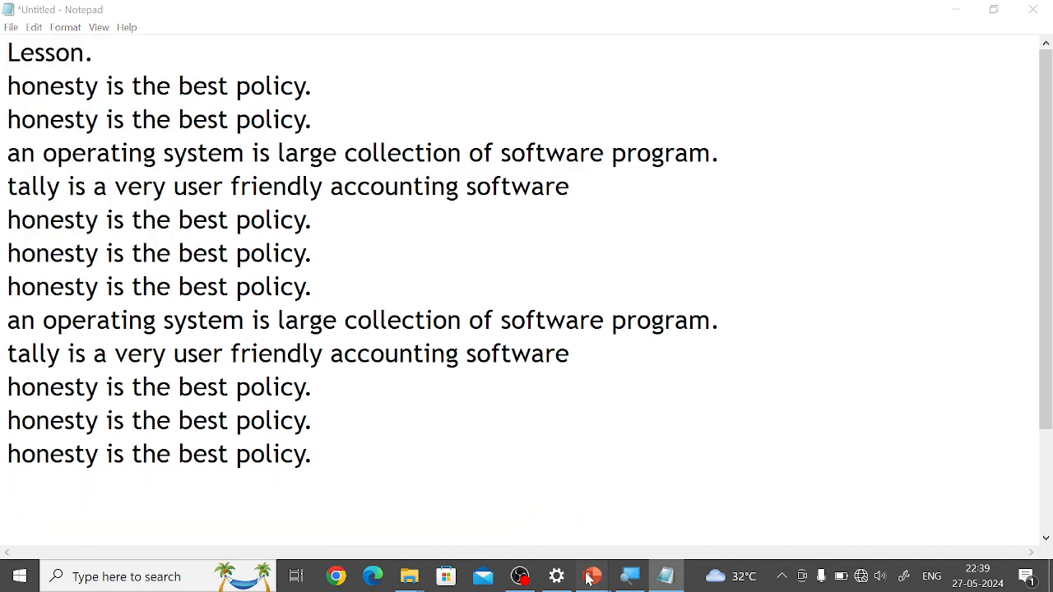
click(539, 502)
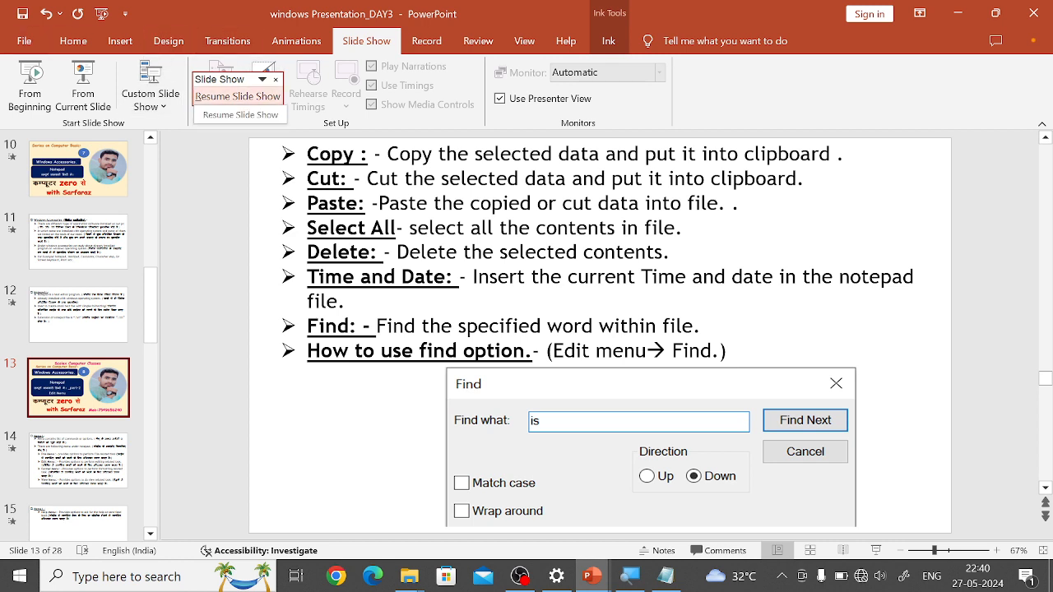
click(238, 96)
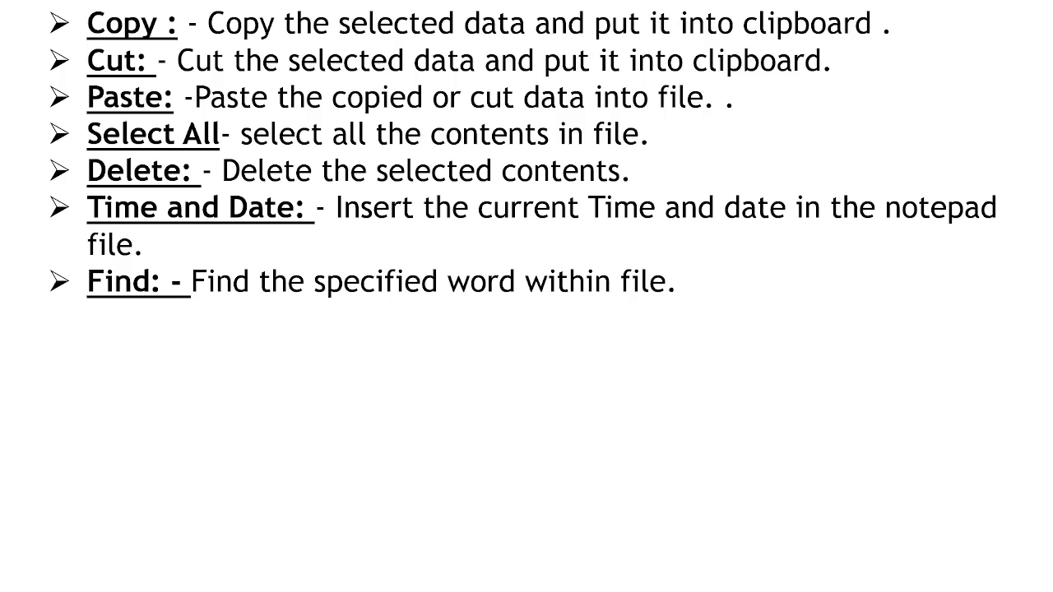
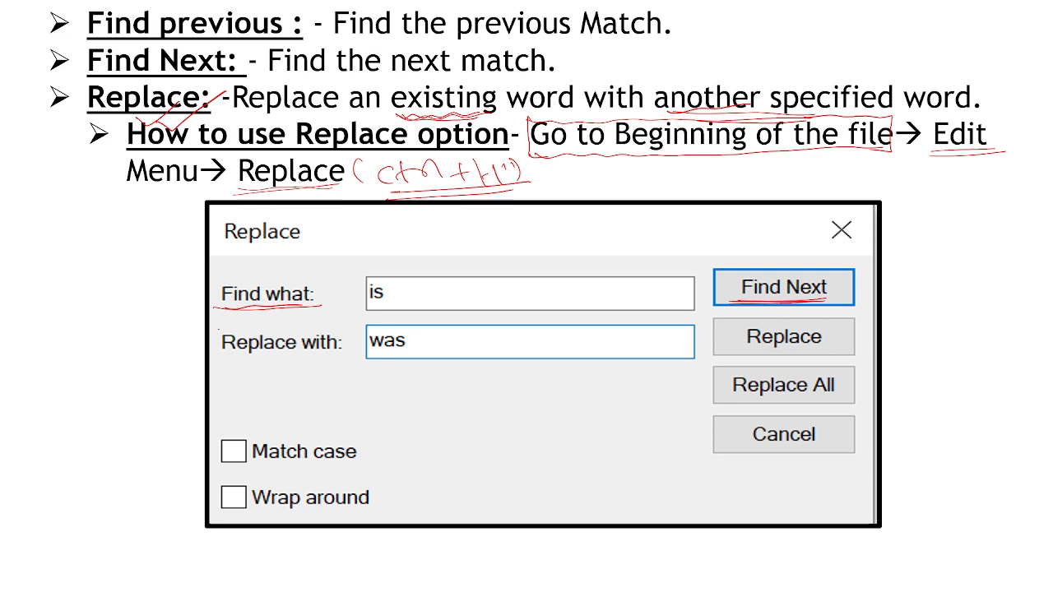
Mark the slide's Replace dialog in red ink: box "Replace with:" and "is", underline "was" with an arrow, tick Replace and underline Replace All
mouse_move(217, 329)
mouse_down()
mouse_move(343, 320)
mouse_move(348, 337)
mouse_move(334, 362)
mouse_move(223, 370)
mouse_move(201, 336)
mouse_move(229, 330)
mouse_up()
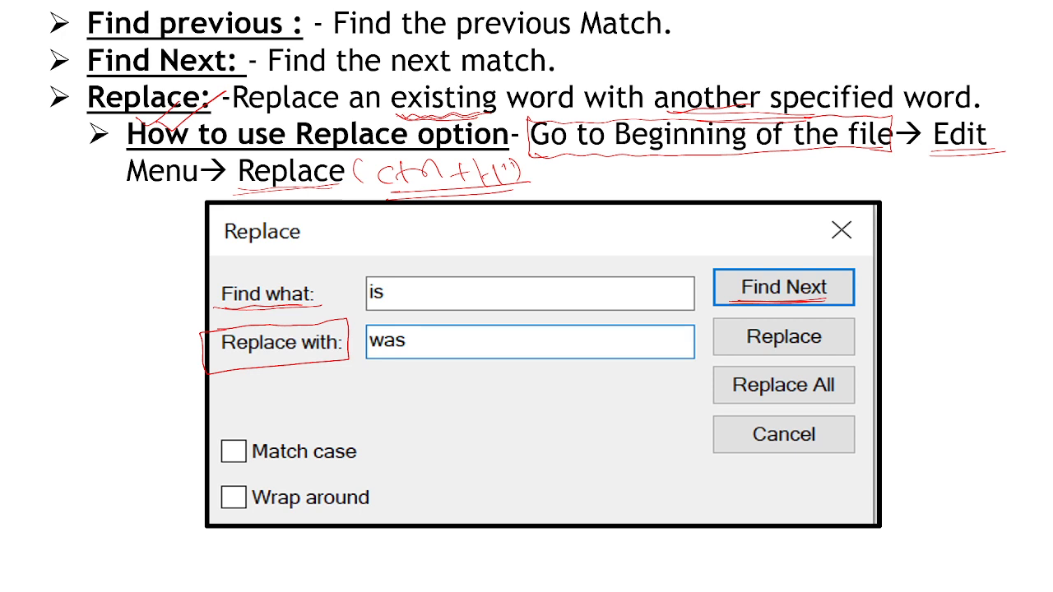
mouse_move(362, 279)
mouse_down()
mouse_move(401, 276)
mouse_move(403, 289)
mouse_move(375, 306)
mouse_move(353, 281)
mouse_up()
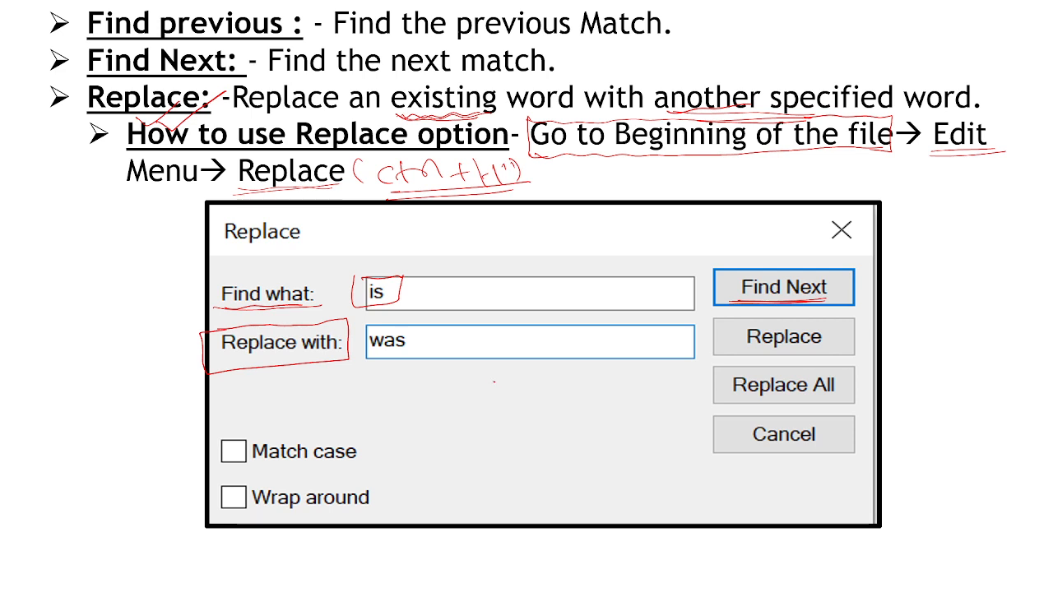
drag(494, 380, 437, 340)
drag(436, 340, 444, 352)
drag(368, 354, 431, 352)
drag(723, 344, 774, 333)
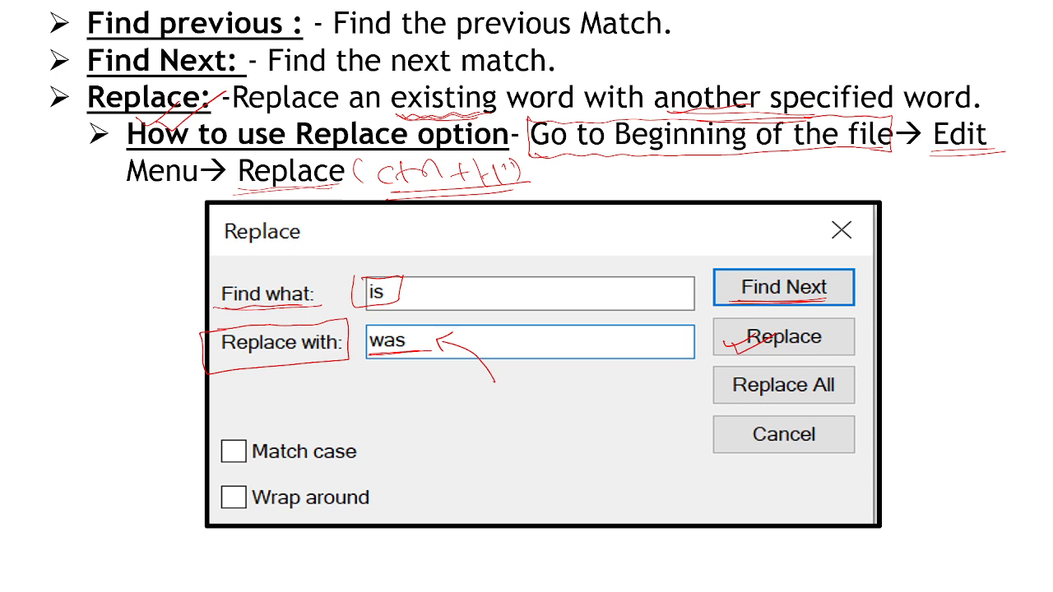
drag(768, 408, 816, 402)
Switch back to the untitled Notepad document, place the cursor before the first honesty sentence and dismiss the handwriting panel
key(super+d)
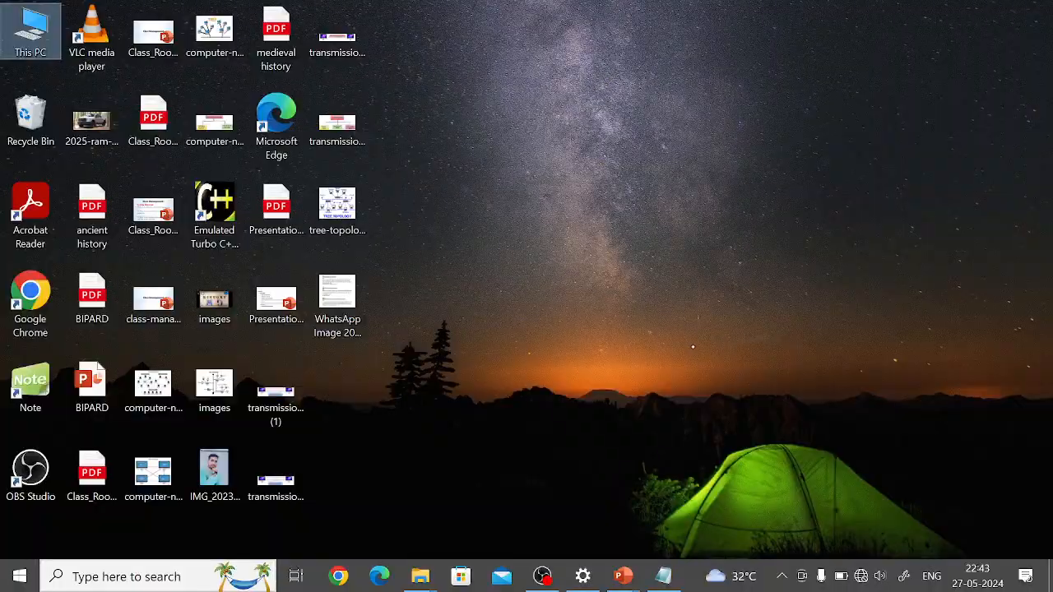
click(663, 576)
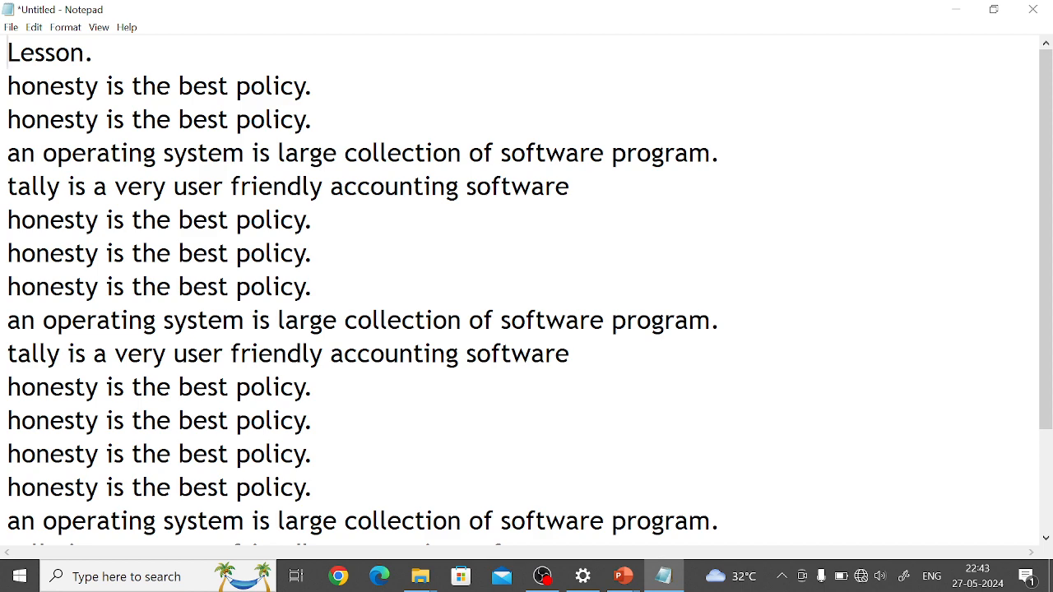
click(5, 86)
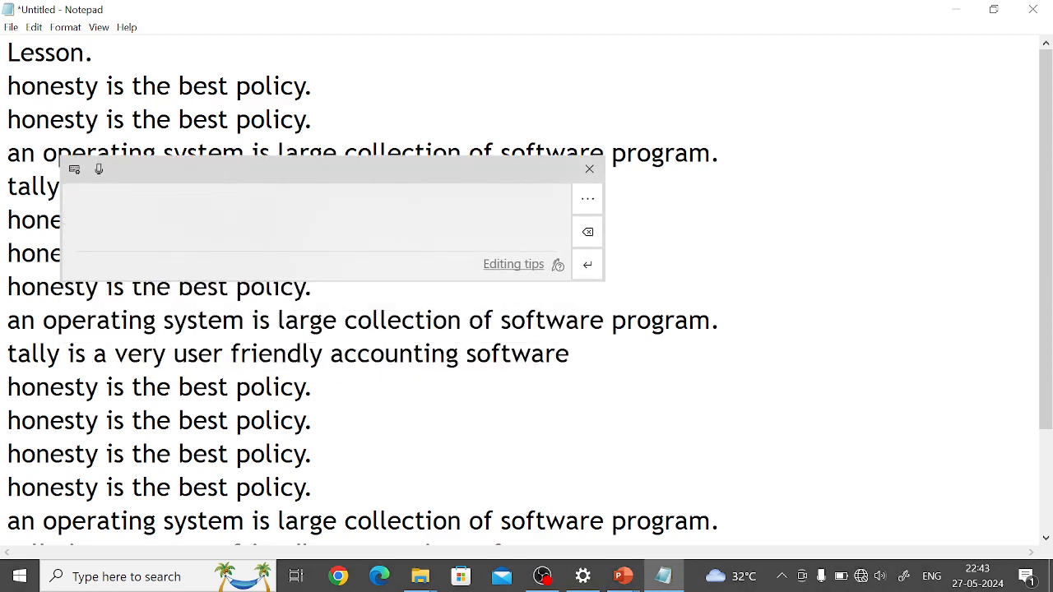
click(590, 168)
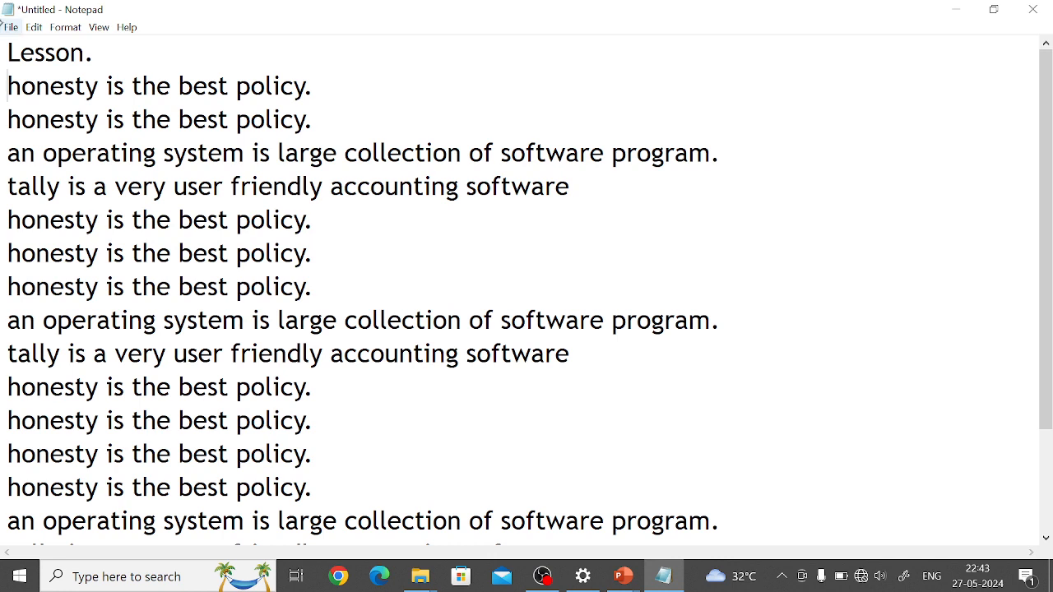
Select the word "is" in the first honesty sentence and in the first operating system sentence to point out its occurrences
key(Up)
key(Right)
key(Right)
key(Right)
key(Down)
key(Right)
key(Right)
key(Right)
key(Right)
key(Right)
key(shift+Right)
key(shift+Right)
key(shift+Right)
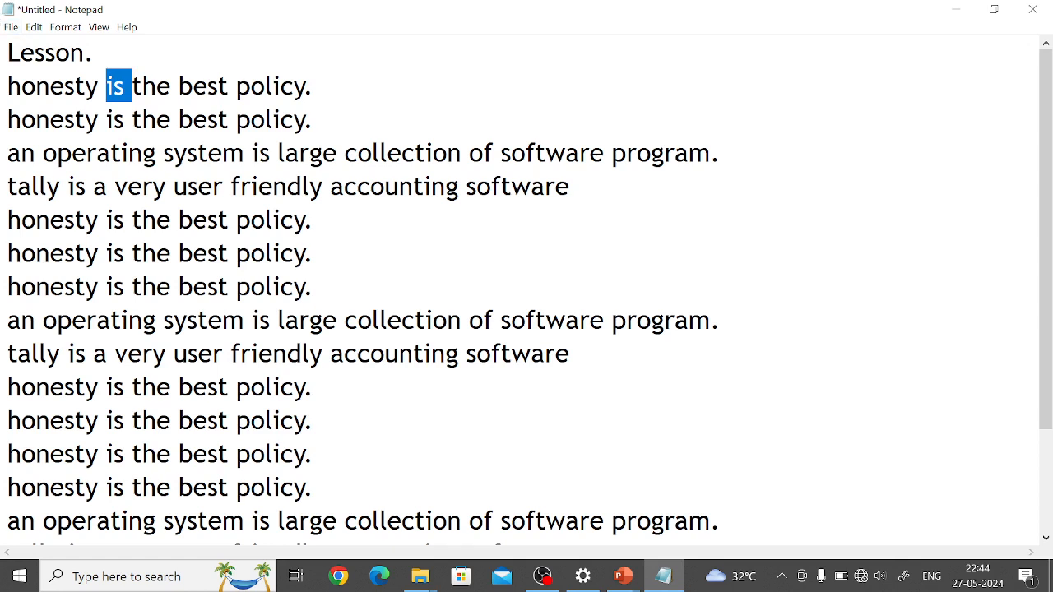
drag(252, 153, 270, 154)
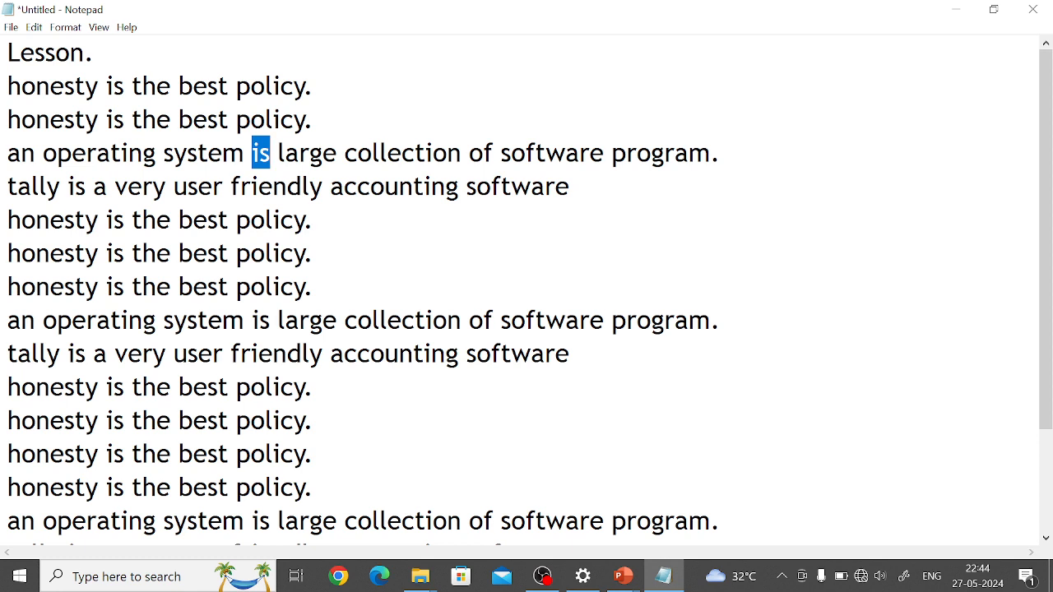
From the start of the document, replace every occurrence of "is" with "was", then close the Replace dialog
click(7, 52)
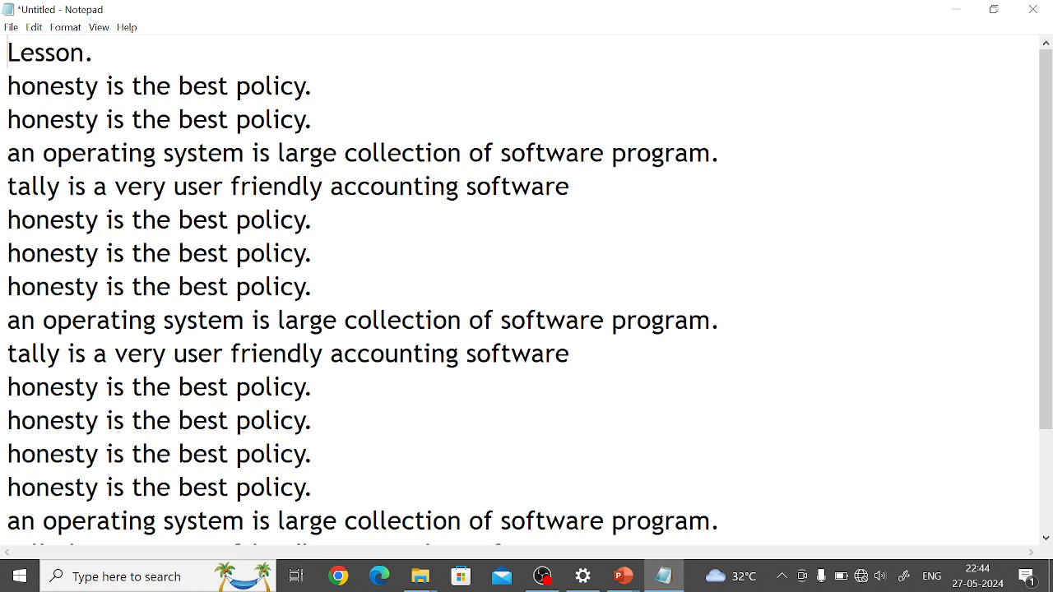
click(33, 27)
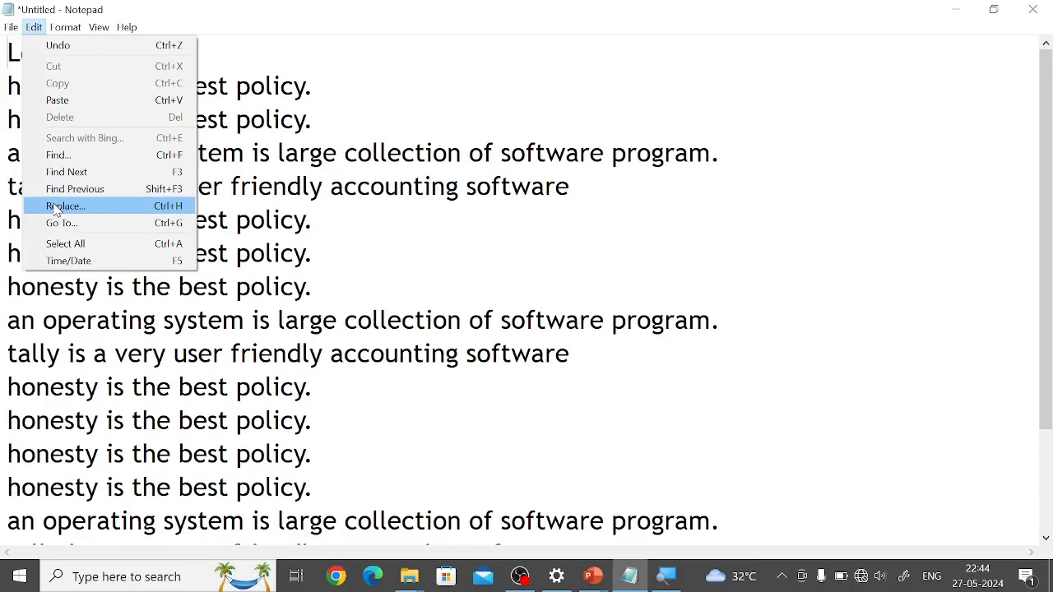
click(56, 210)
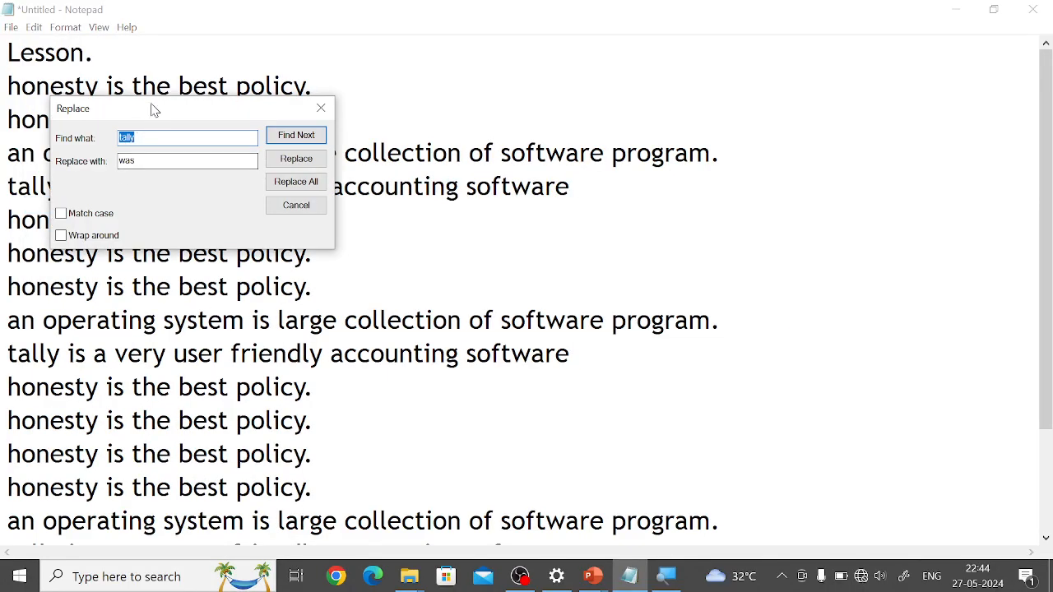
drag(153, 106, 460, 144)
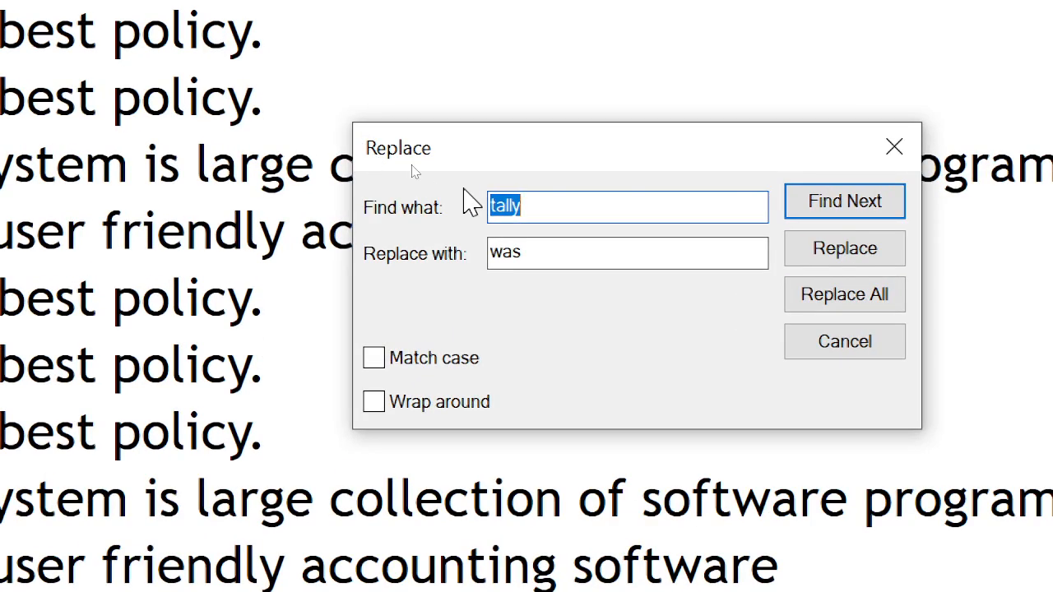
click(537, 214)
key(BackSpace)
key(BackSpace)
key(BackSpace)
key(BackSpace)
key(BackSpace)
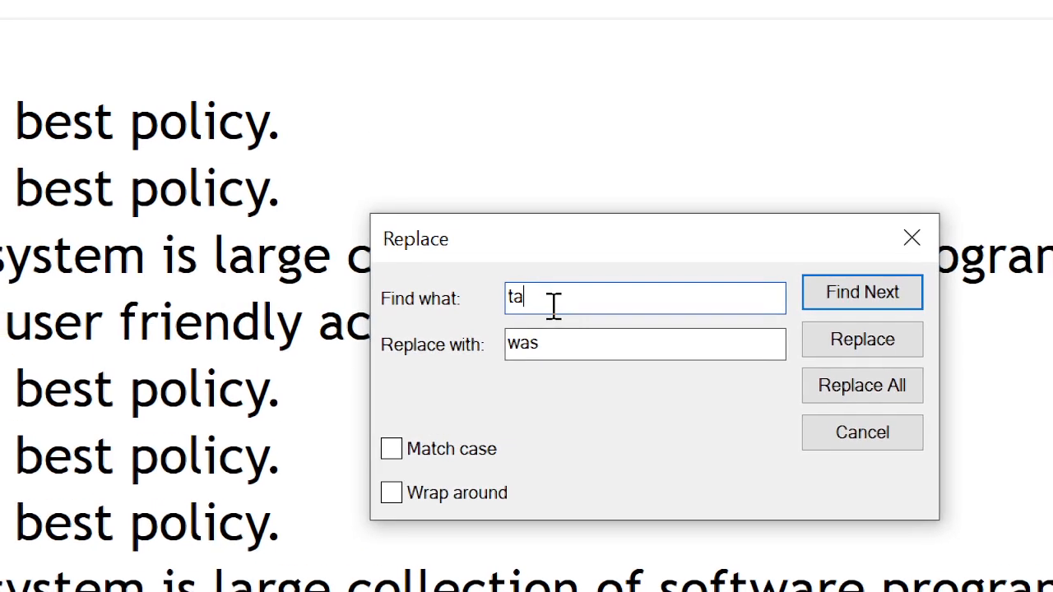
text(is)
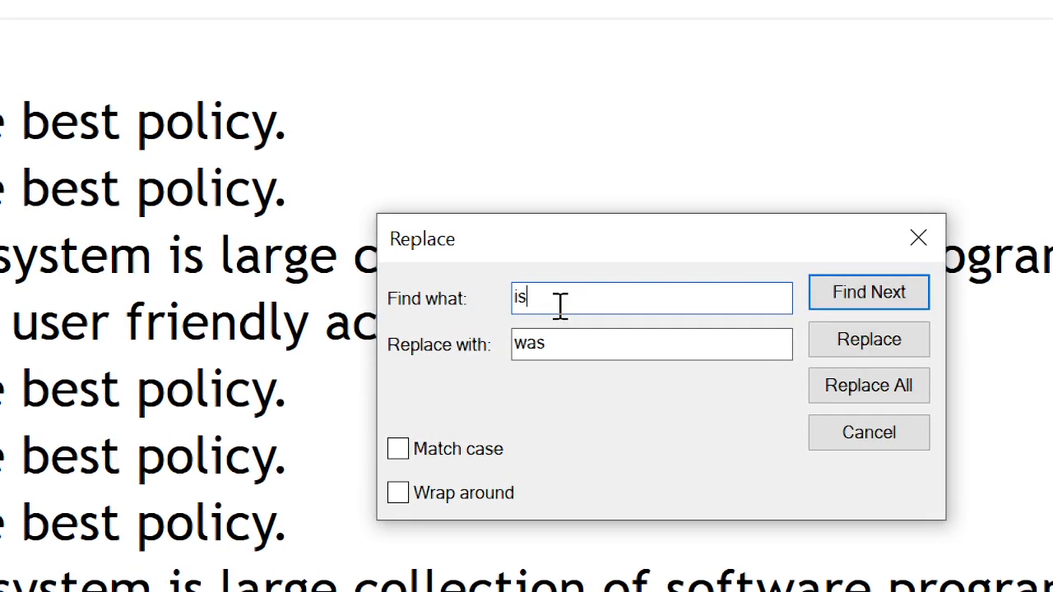
key(Tab)
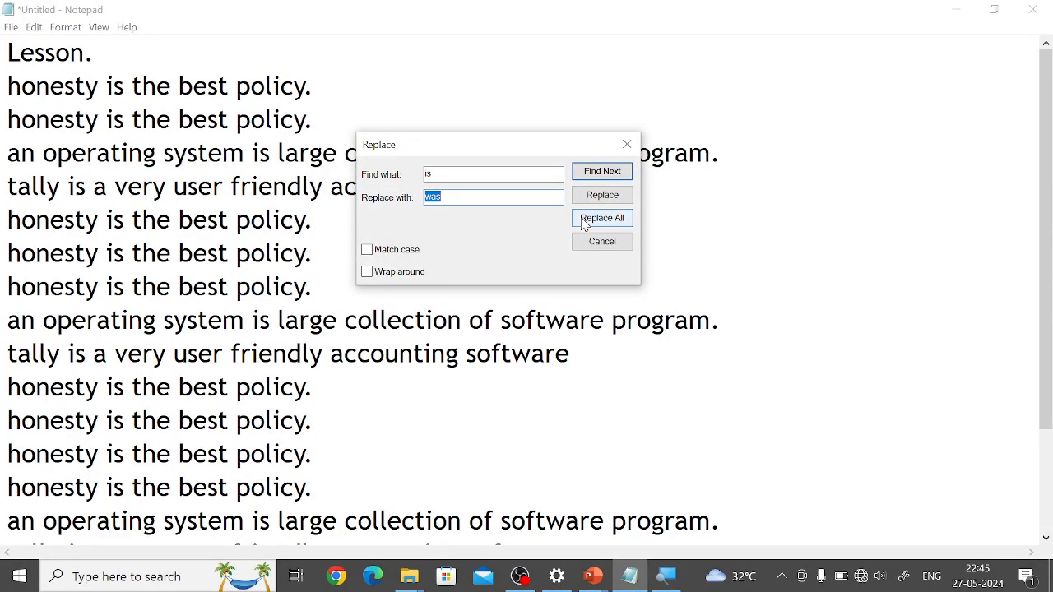
click(585, 224)
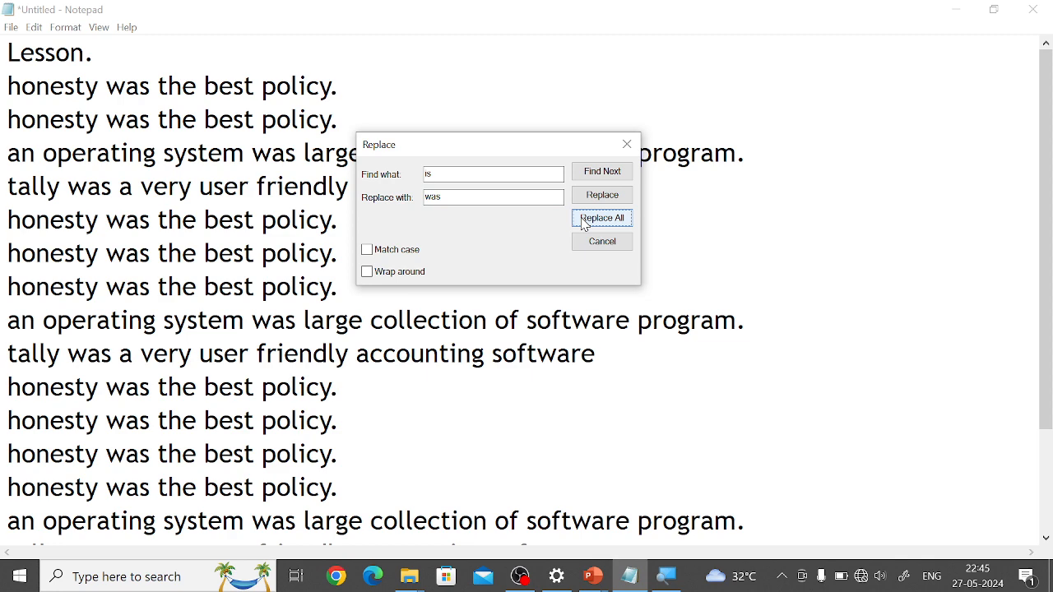
click(622, 145)
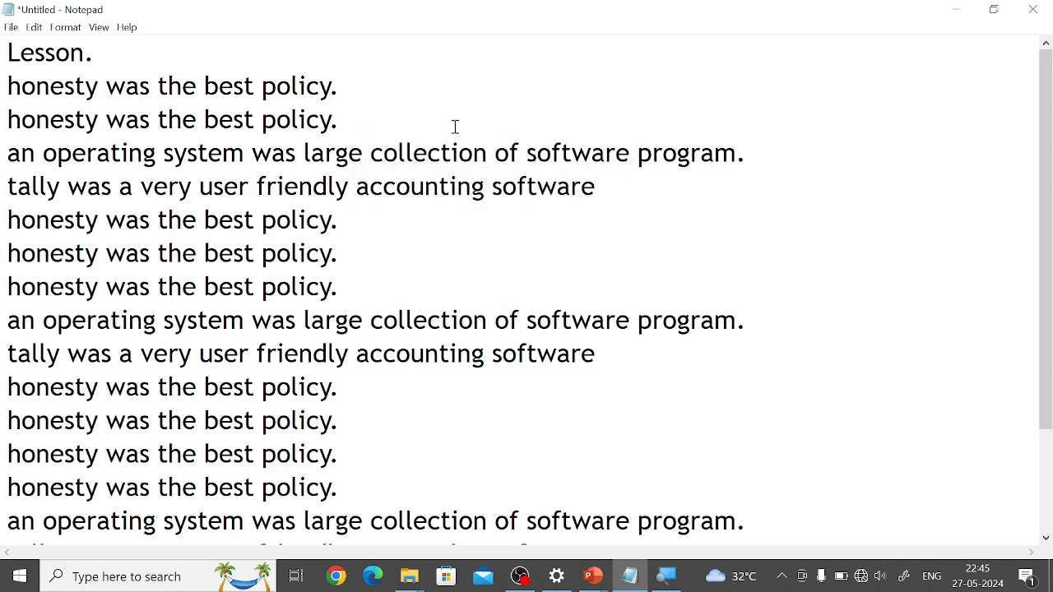
Select the word "was" in the first two honesty sentences and the first operating system sentence, and look over the remaining lines
drag(106, 81, 148, 79)
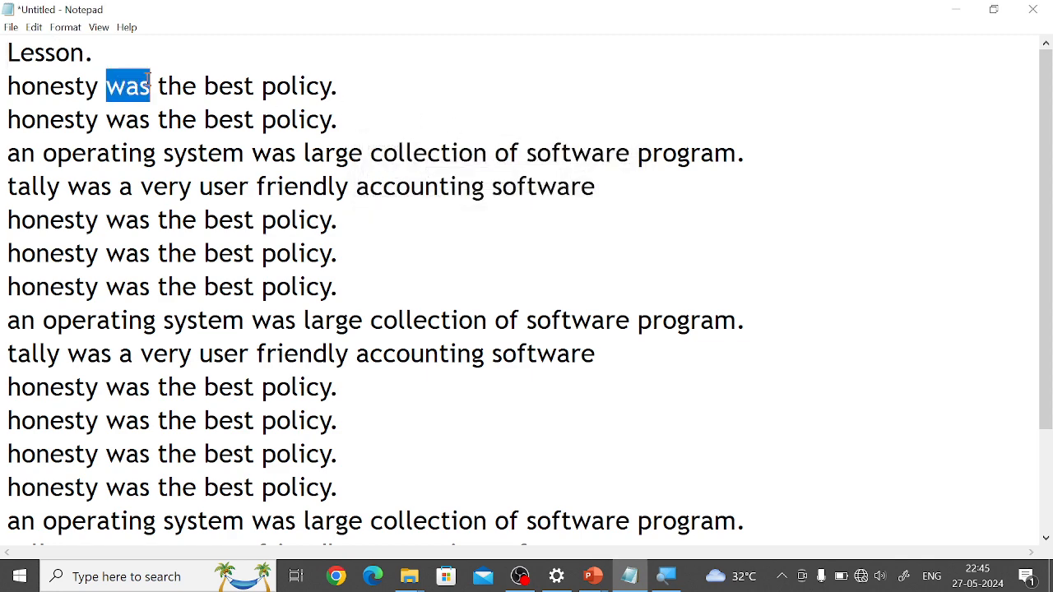
drag(107, 119, 149, 117)
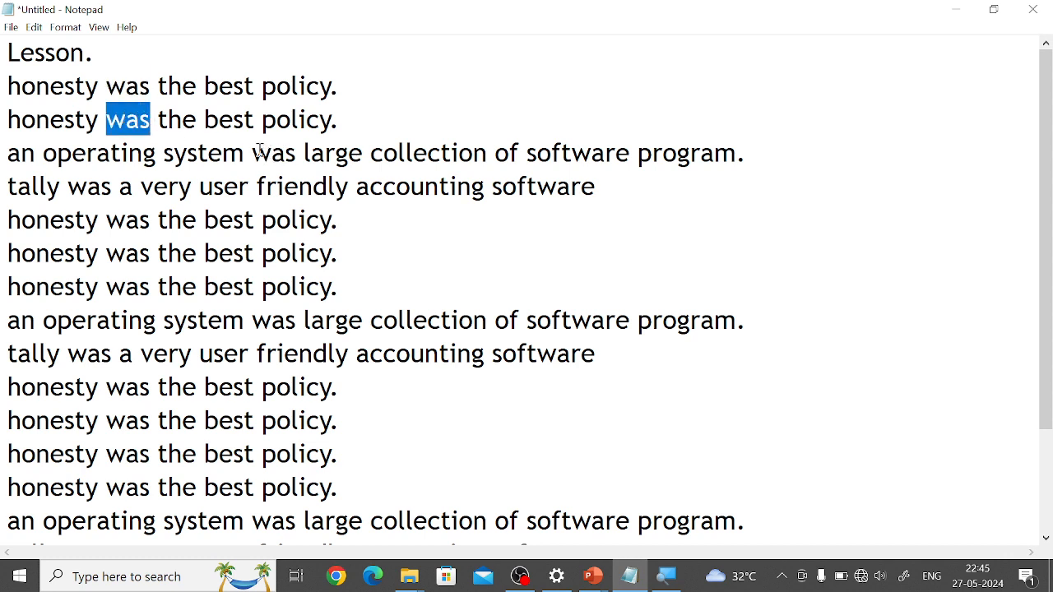
drag(252, 152, 305, 150)
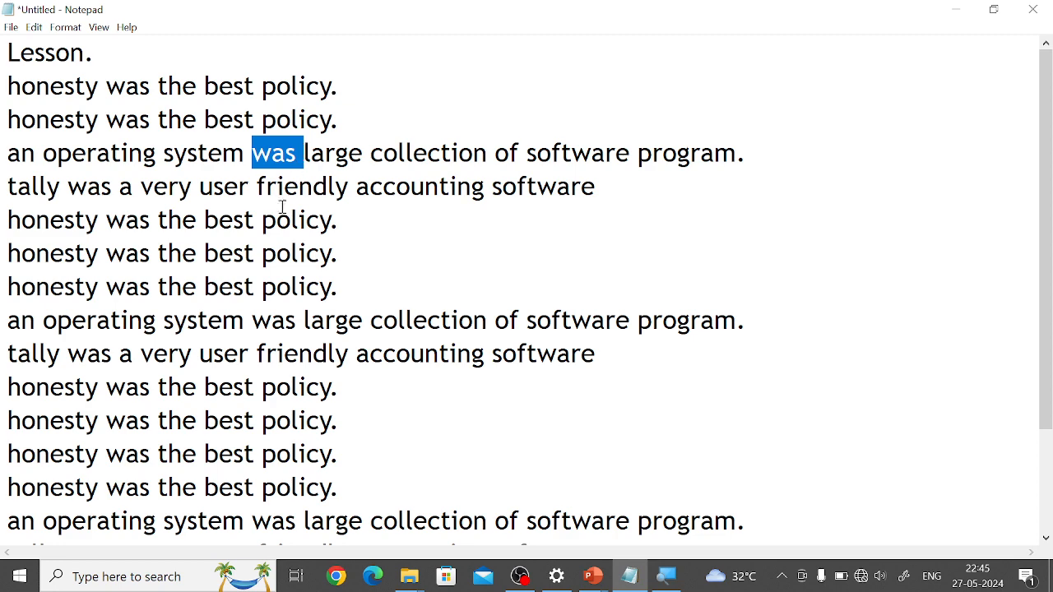
scroll(237, 253, down, 2)
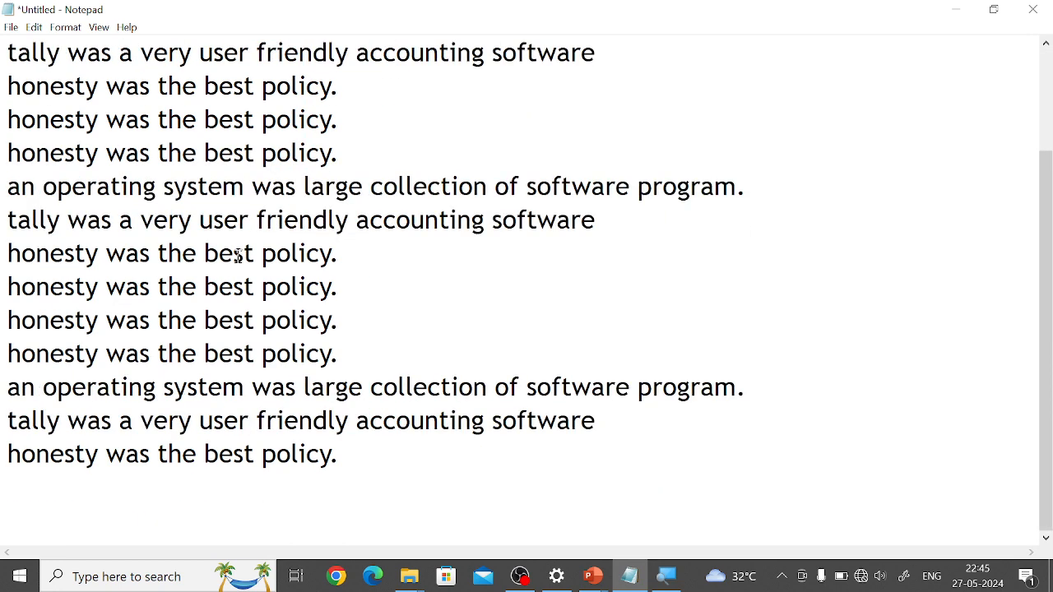
scroll(237, 255, up, 2)
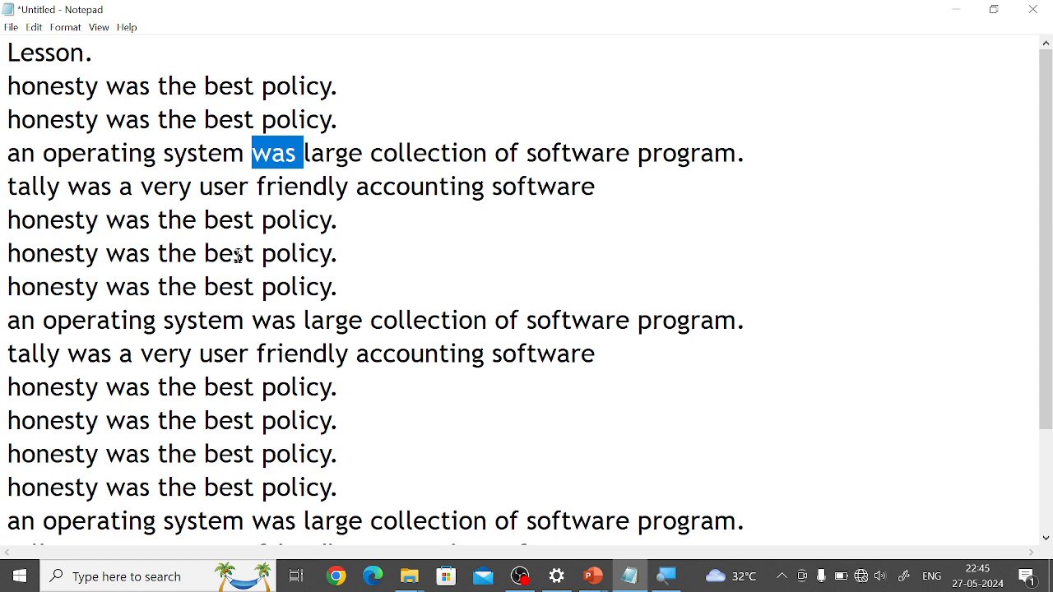
From the start of the document, replace every occurrence of "was" with "is" and close the Replace dialog
click(7, 54)
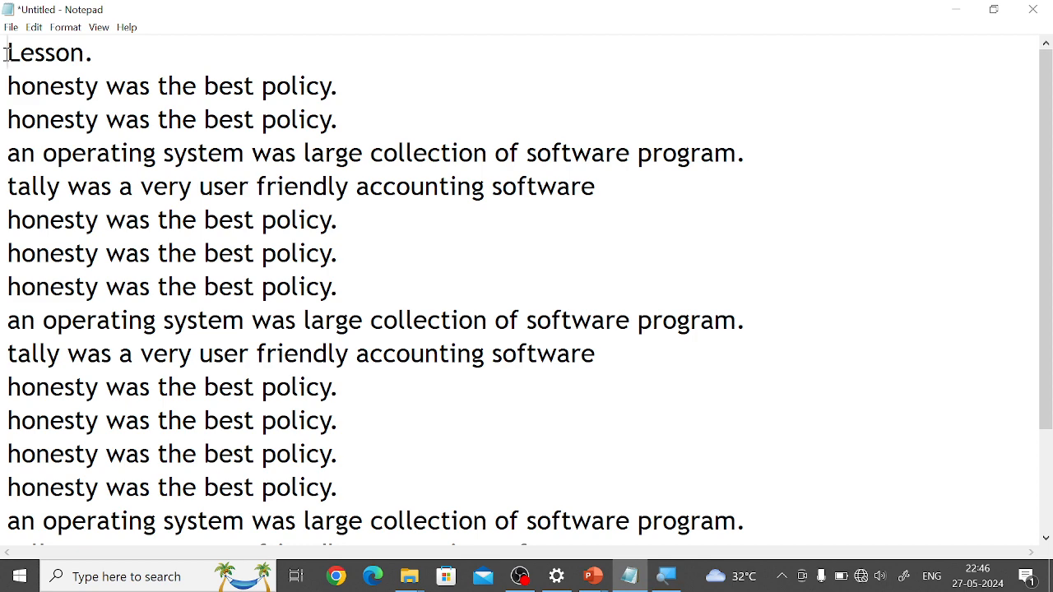
click(33, 33)
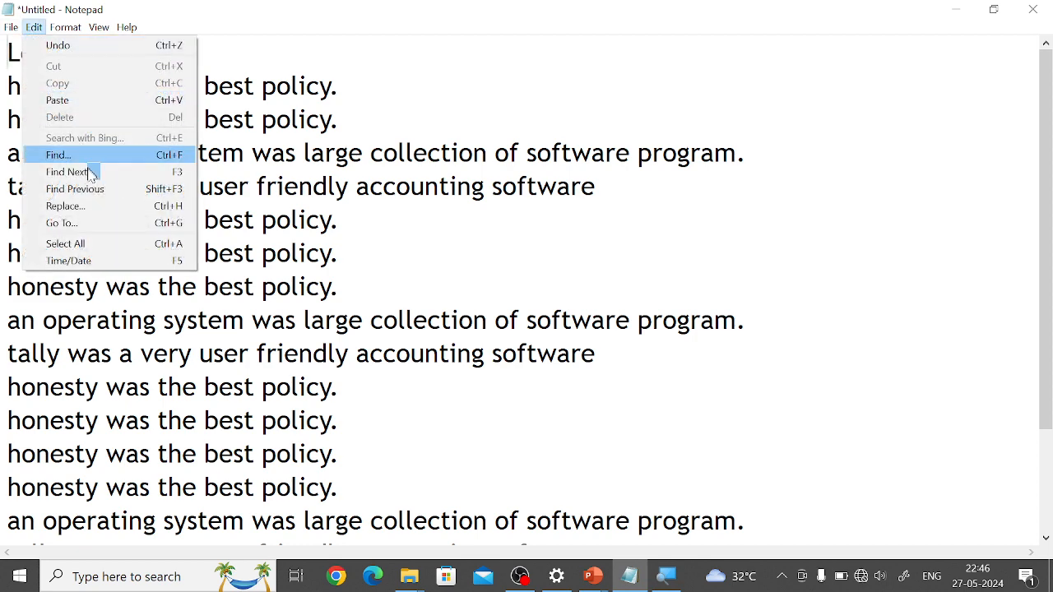
click(88, 212)
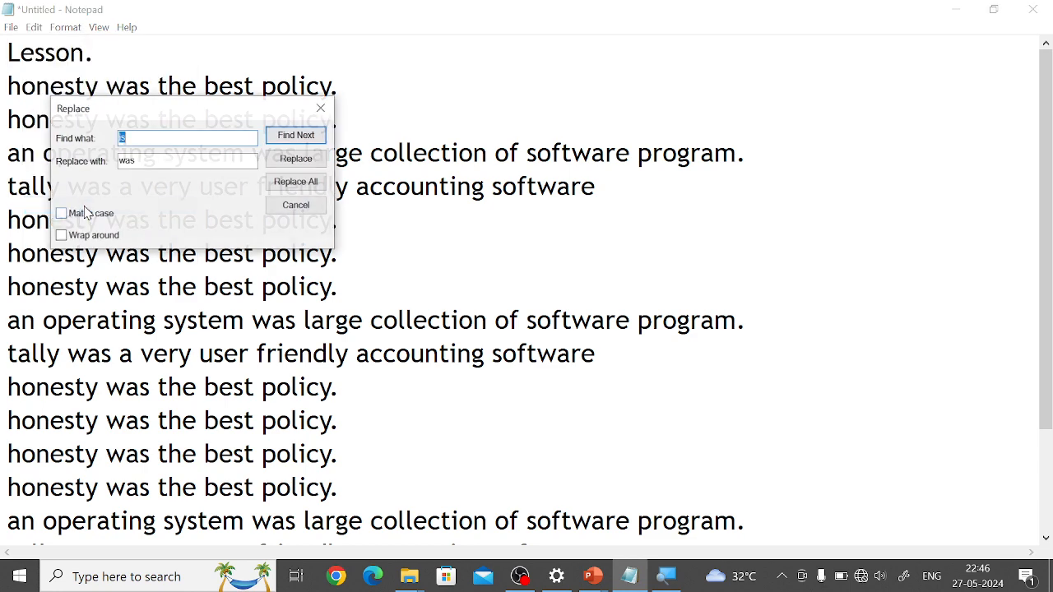
drag(156, 117, 433, 141)
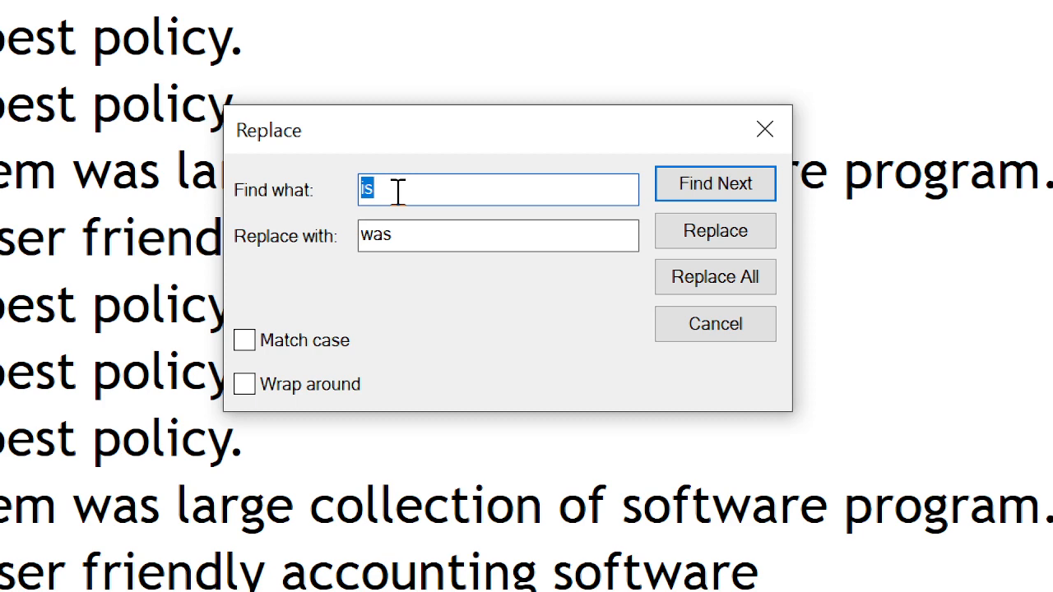
text(was)
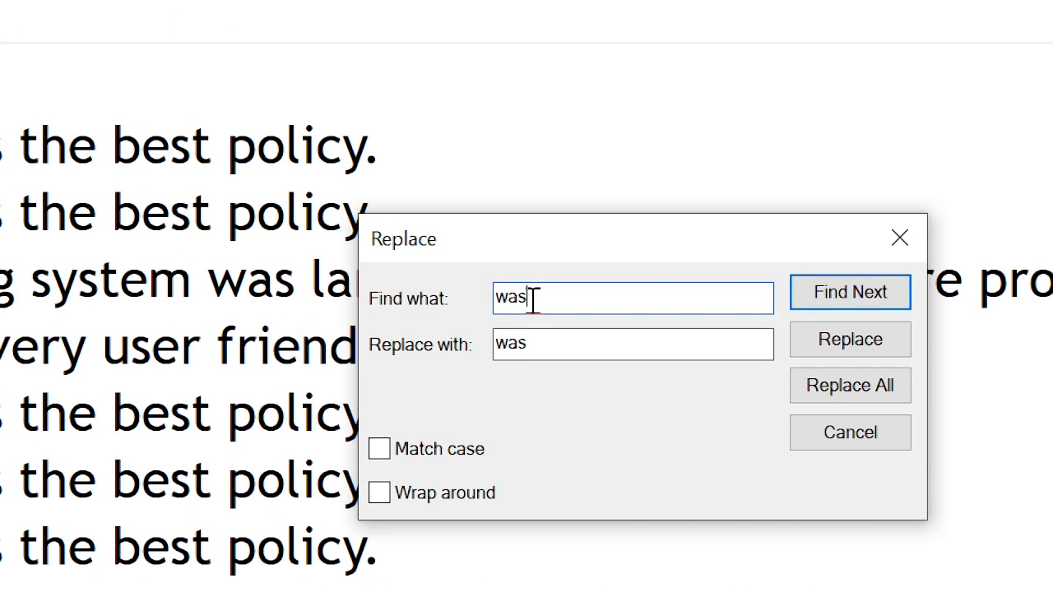
key(Tab)
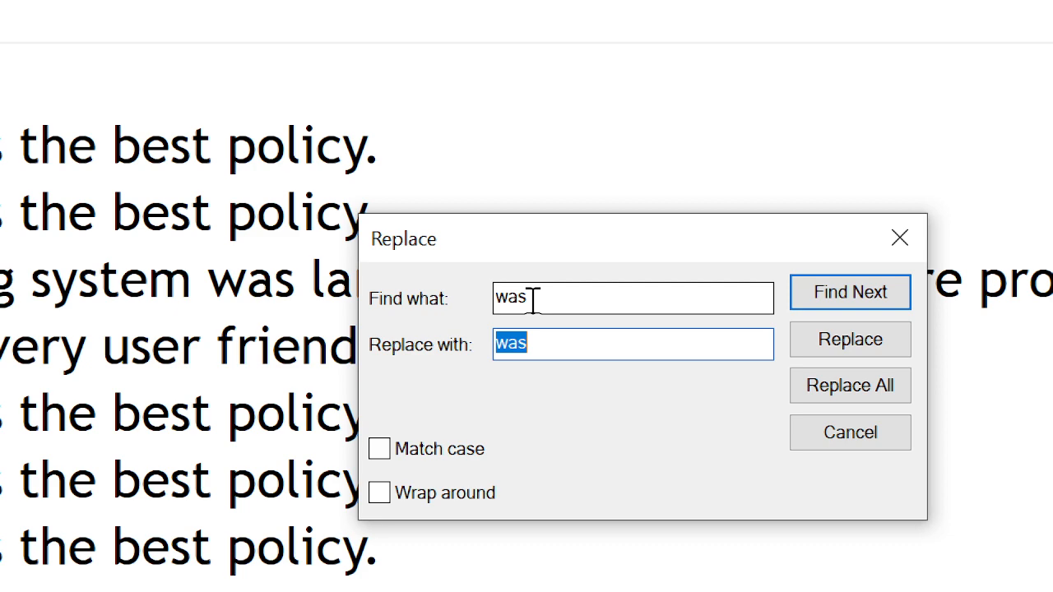
text(is)
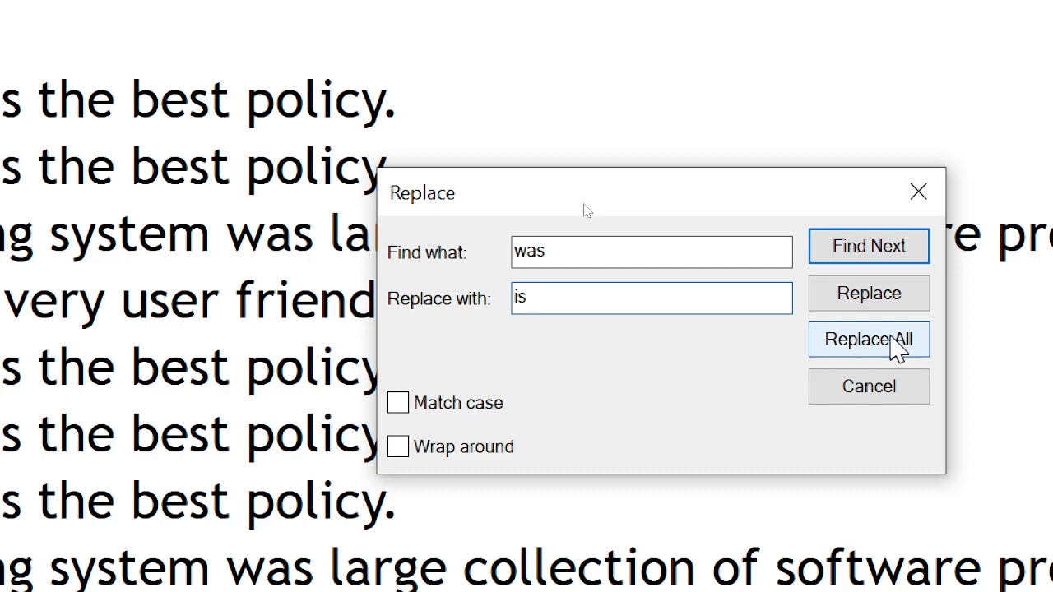
click(892, 337)
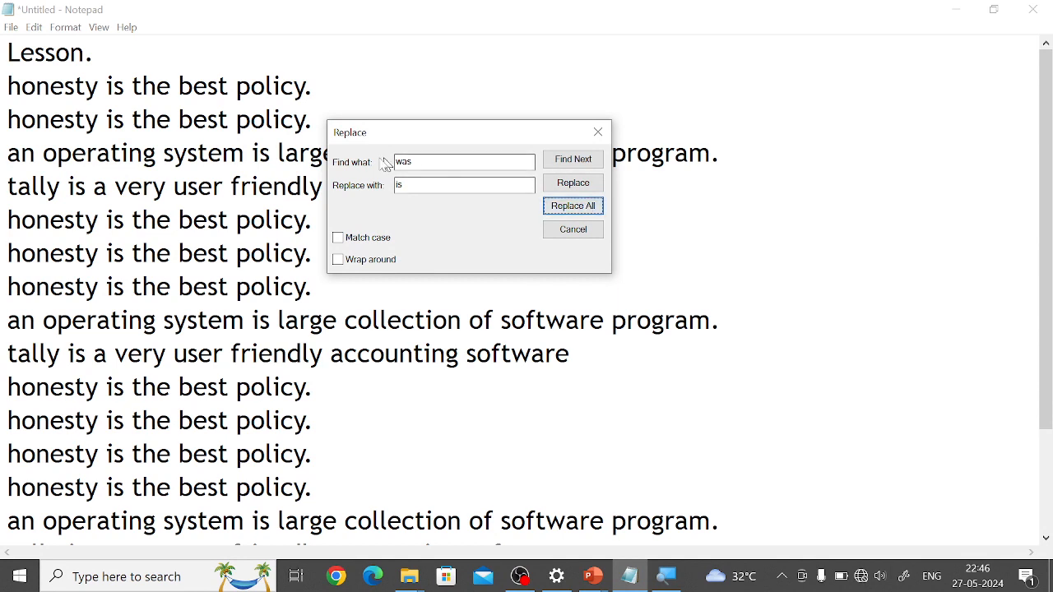
click(598, 132)
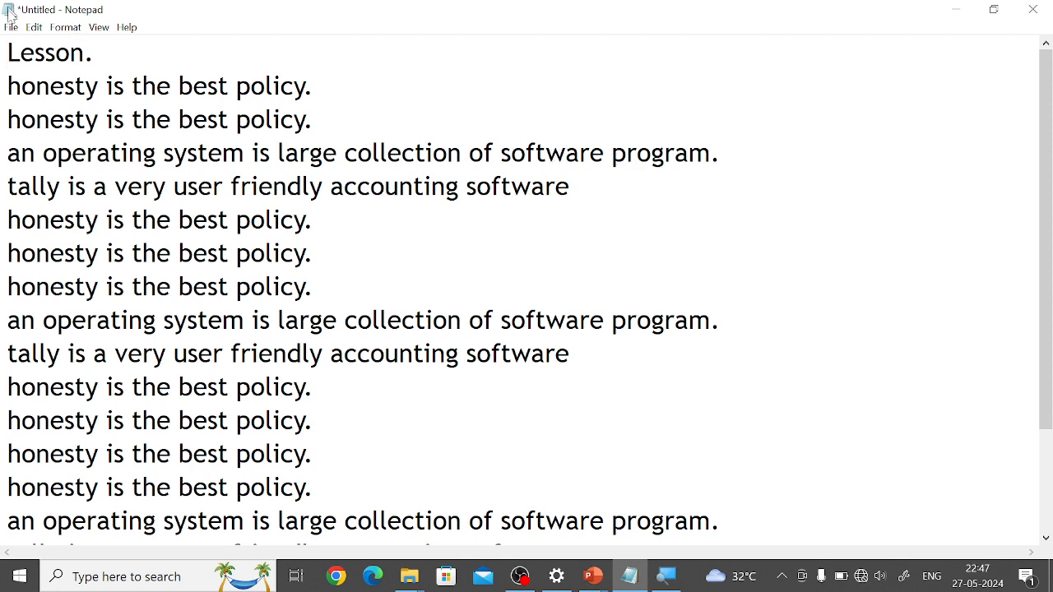
Switch to the running PowerPoint slide show and advance to the "Go to" slide
click(33, 28)
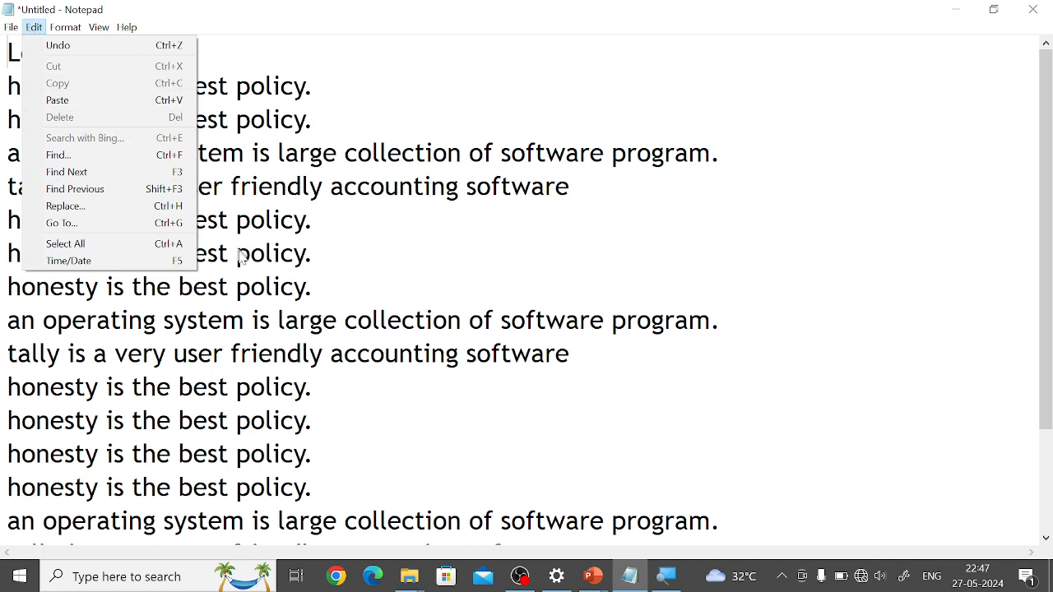
mouse_move(591, 573)
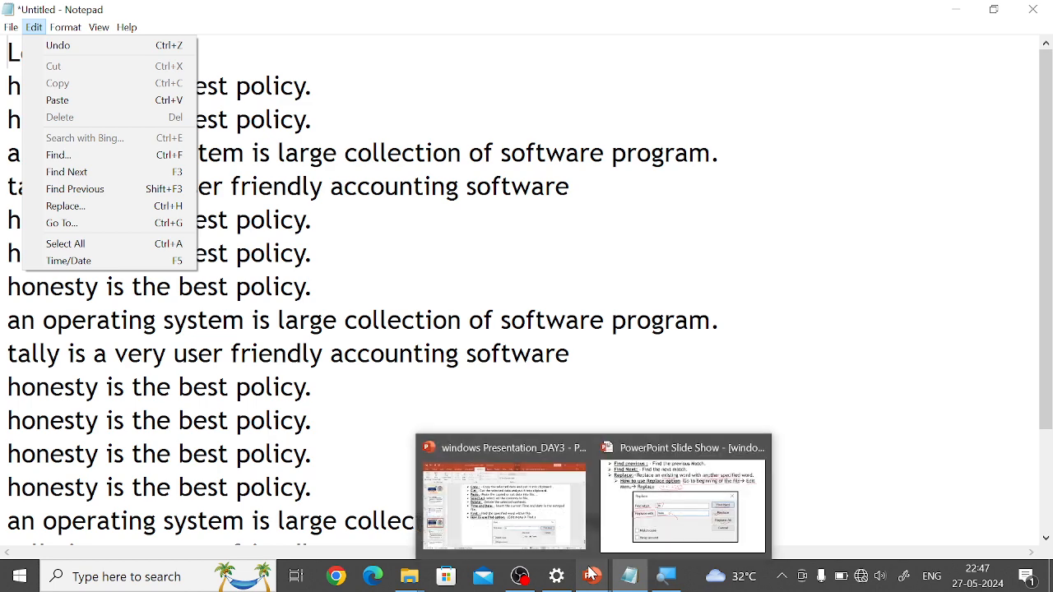
click(668, 532)
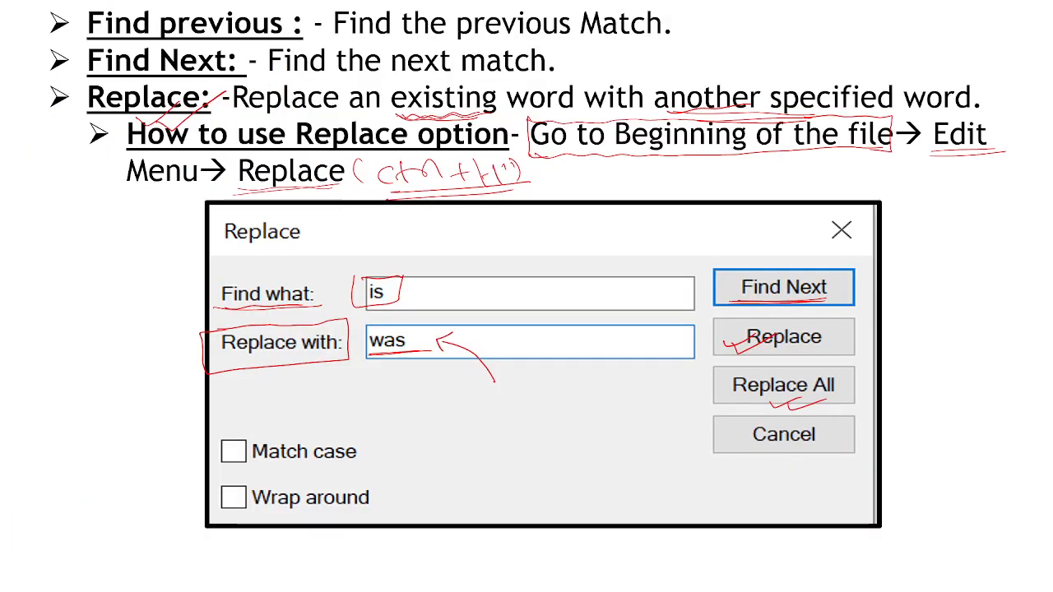
key(Right)
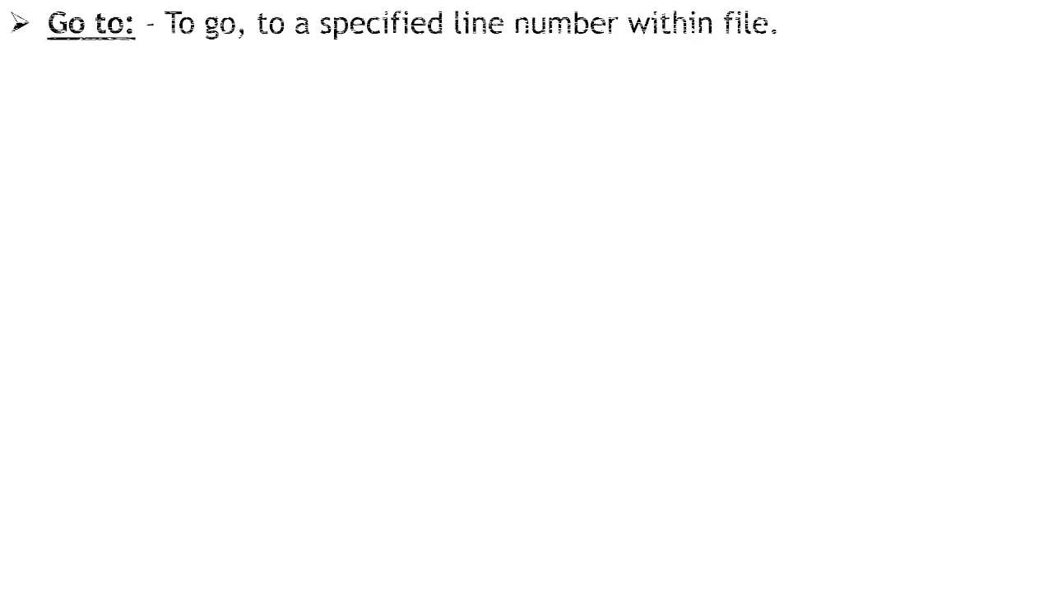
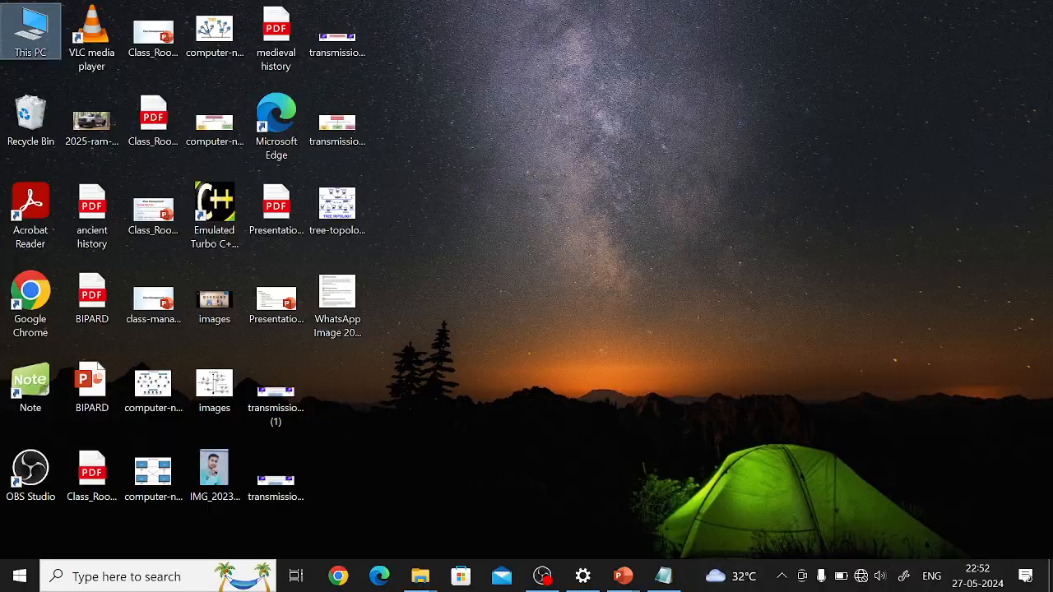
Switch back to the untitled Notepad document and turn on the status bar
click(665, 578)
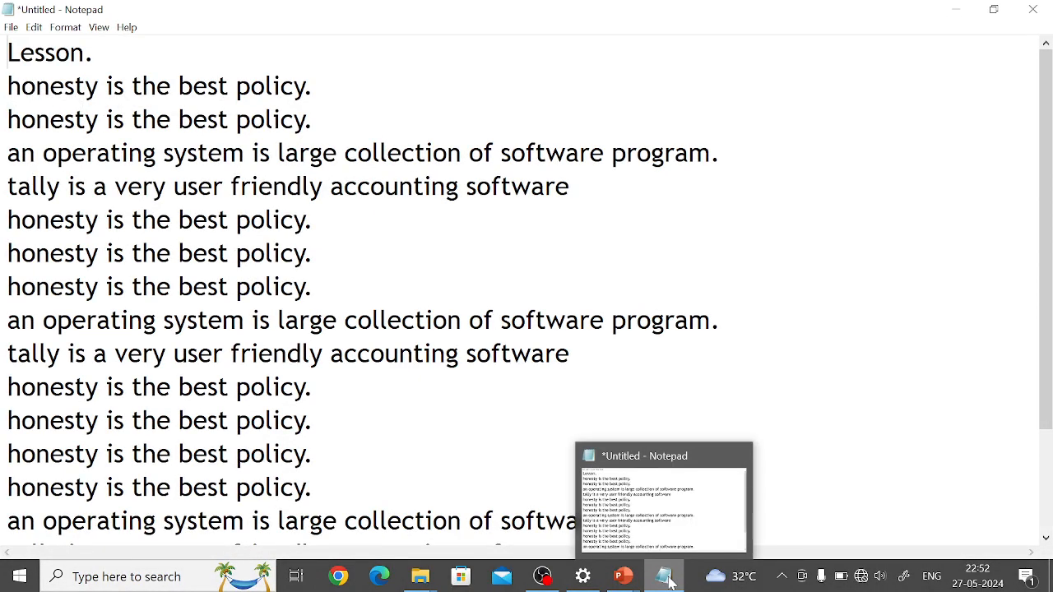
click(36, 28)
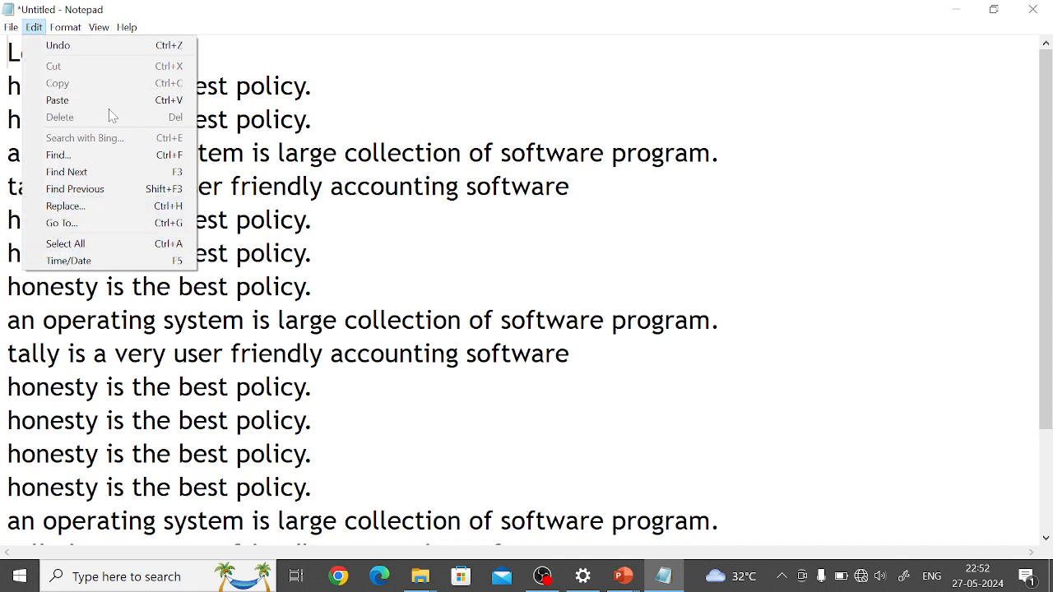
mouse_move(71, 25)
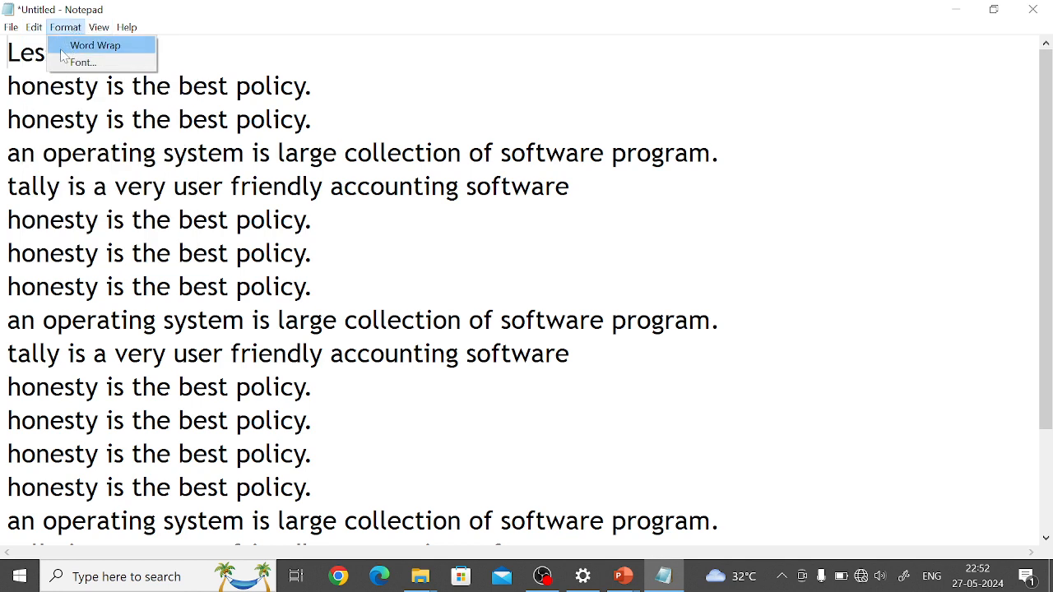
key(super+plus)
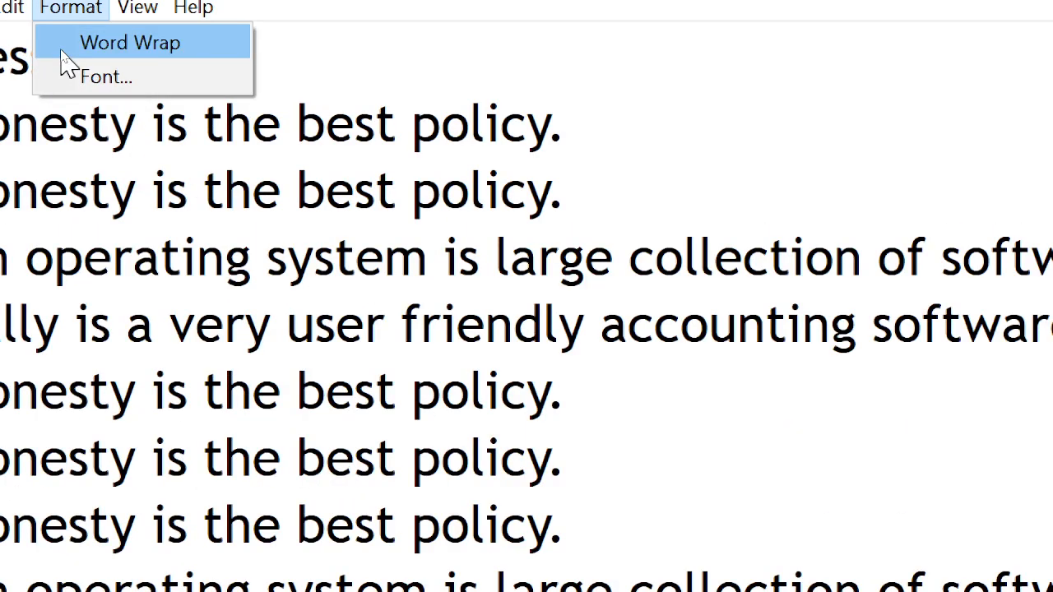
key(super+minus)
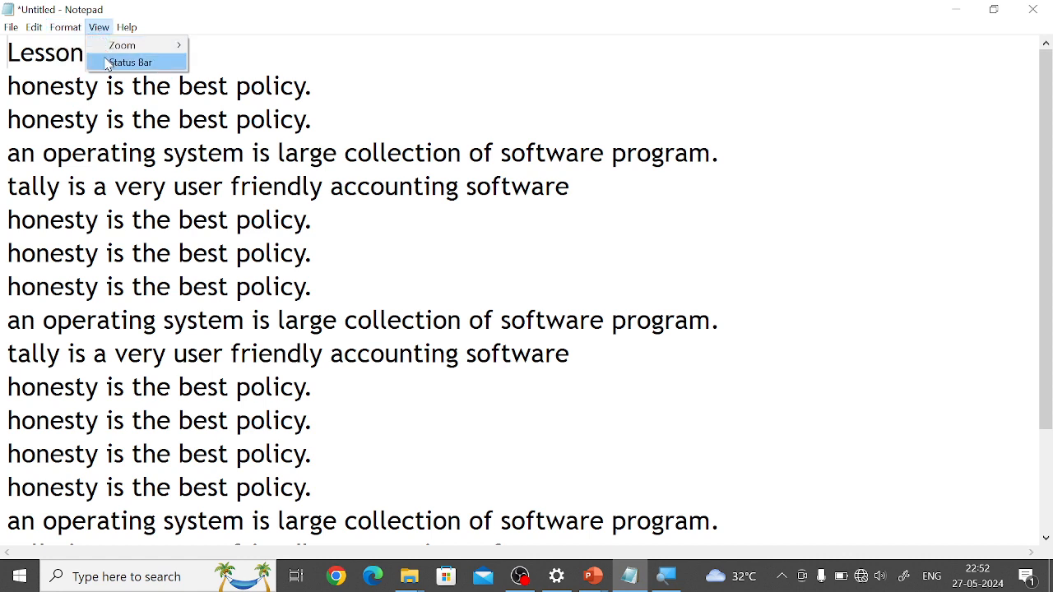
click(107, 64)
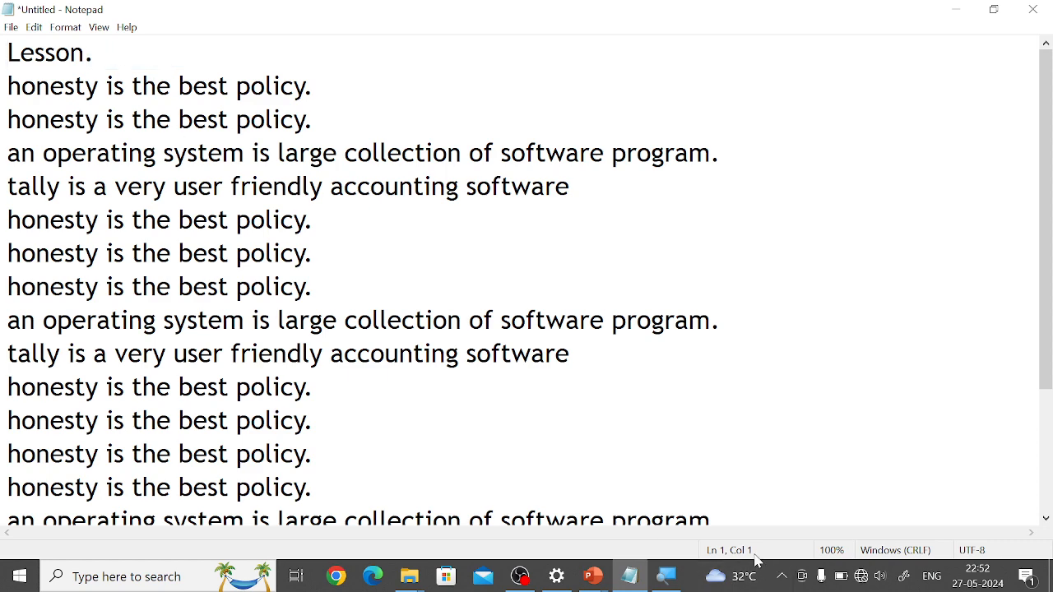
Place the insertion point in the sixth line, then at the start of the last line, checking the position in the status bar
mouse_move(716, 564)
click(74, 220)
scroll(78, 246, down, 4)
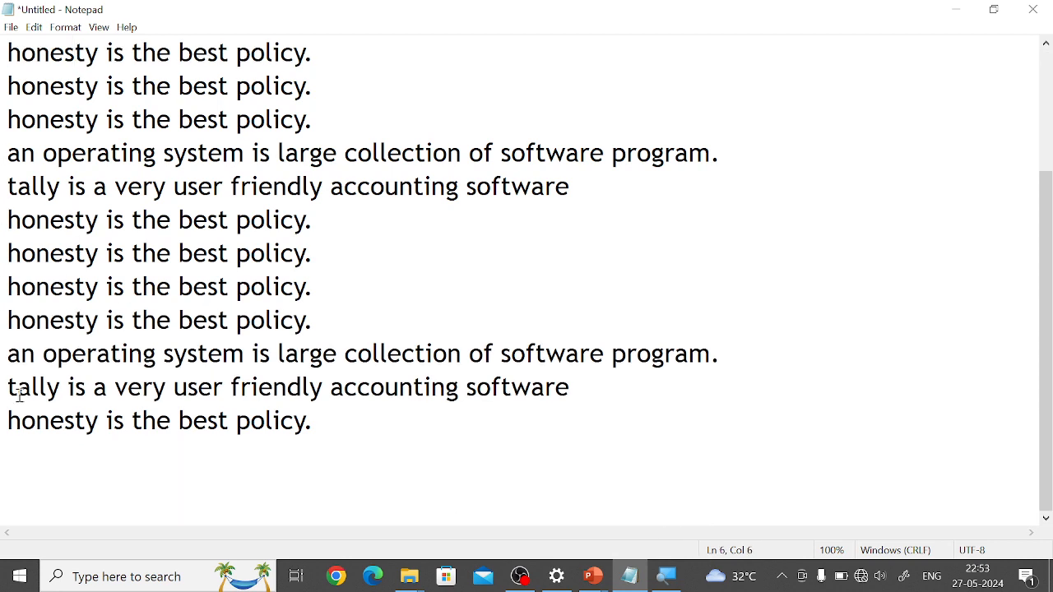
click(5, 419)
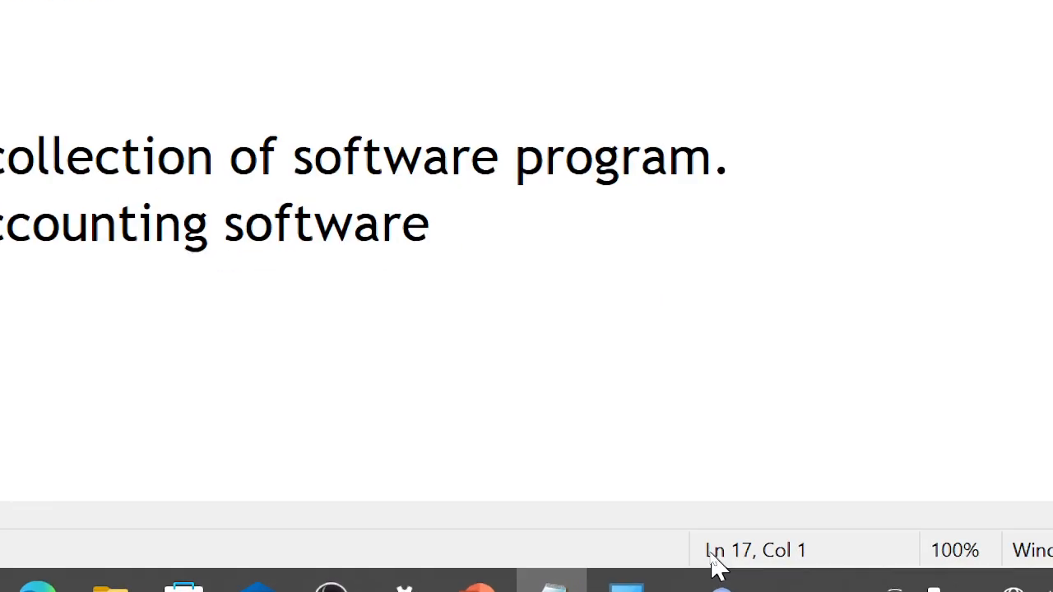
Move the insertion point character by character through the last line to column 14, watching the column number in the status bar
key(Right)
key(Right)
key(Right)
key(Right)
key(Right)
key(Right)
key(Right)
key(Right)
key(Right)
key(Right)
key(Right)
key(Right)
key(Right)
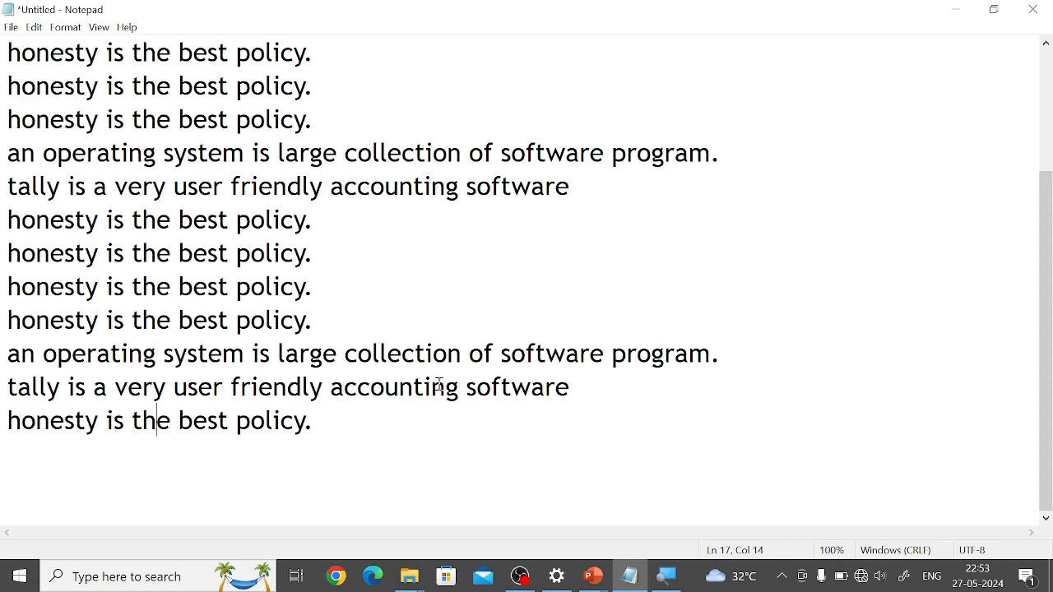
Select and copy the entire document text, and paste it repeatedly to make the document much longer
scroll(387, 369, up, 2)
scroll(387, 370, down, 2)
drag(334, 437, 6, 6)
key(super+c)
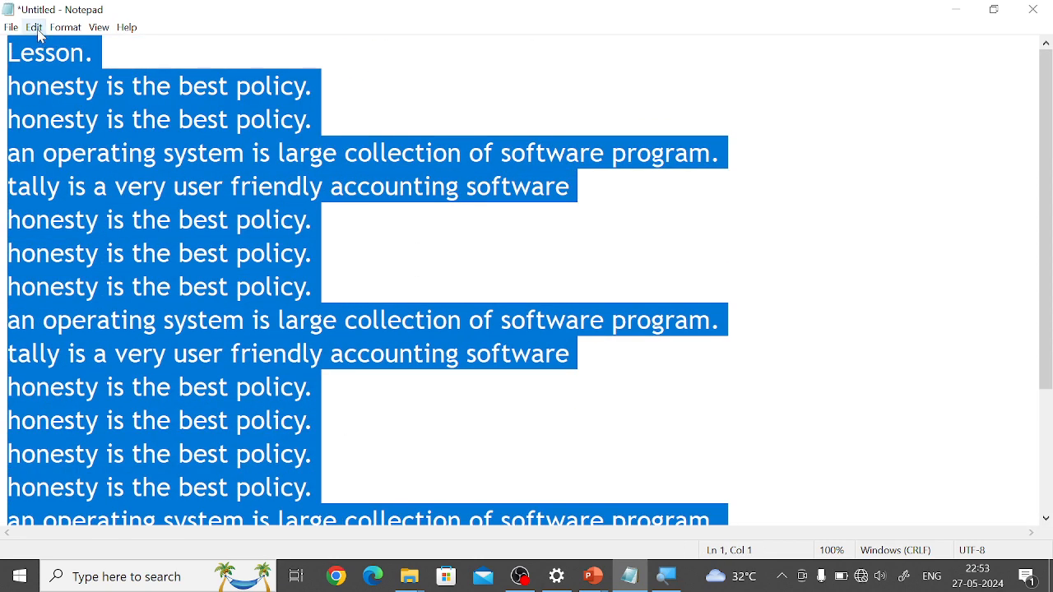
click(33, 27)
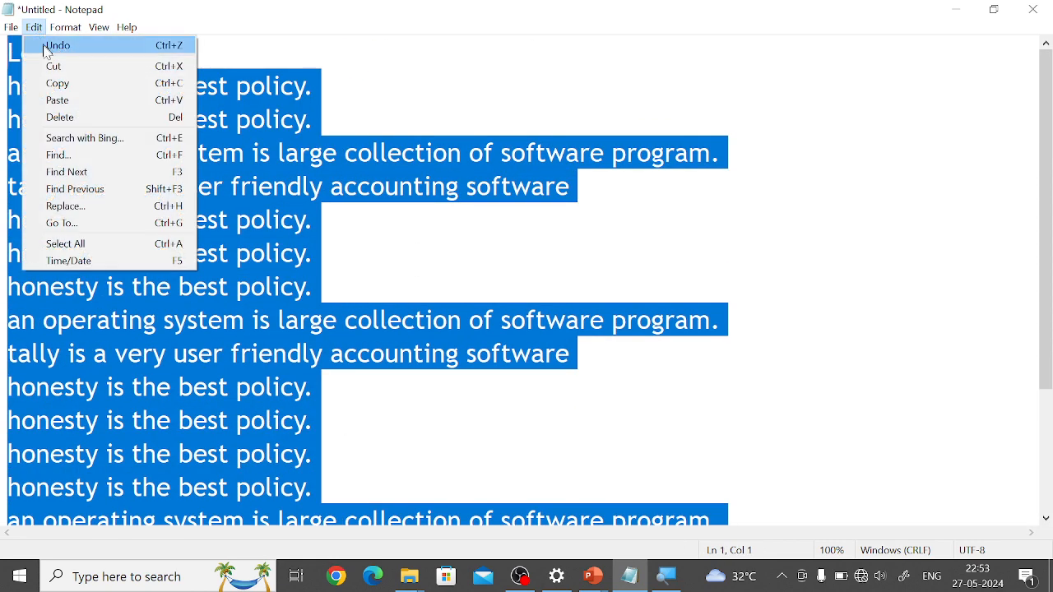
click(68, 85)
click(34, 28)
click(61, 101)
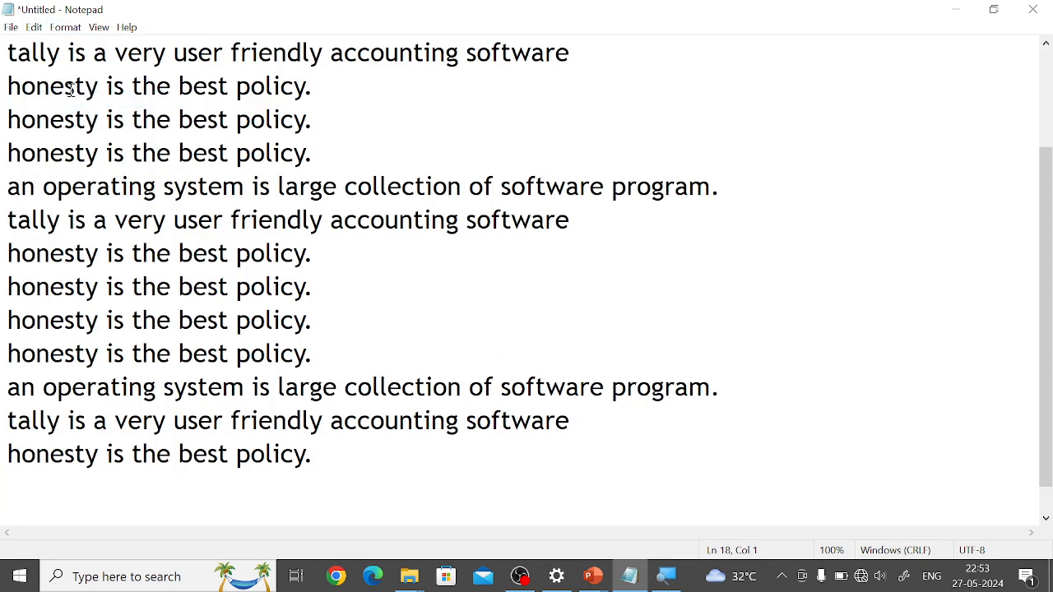
key(ctrl+v)
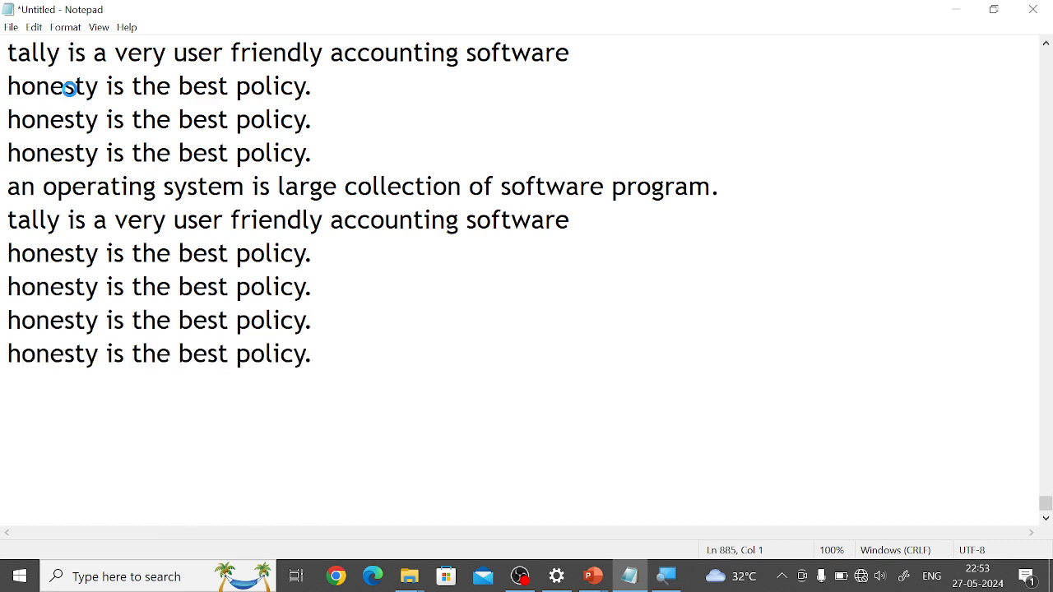
key(ctrl+v)
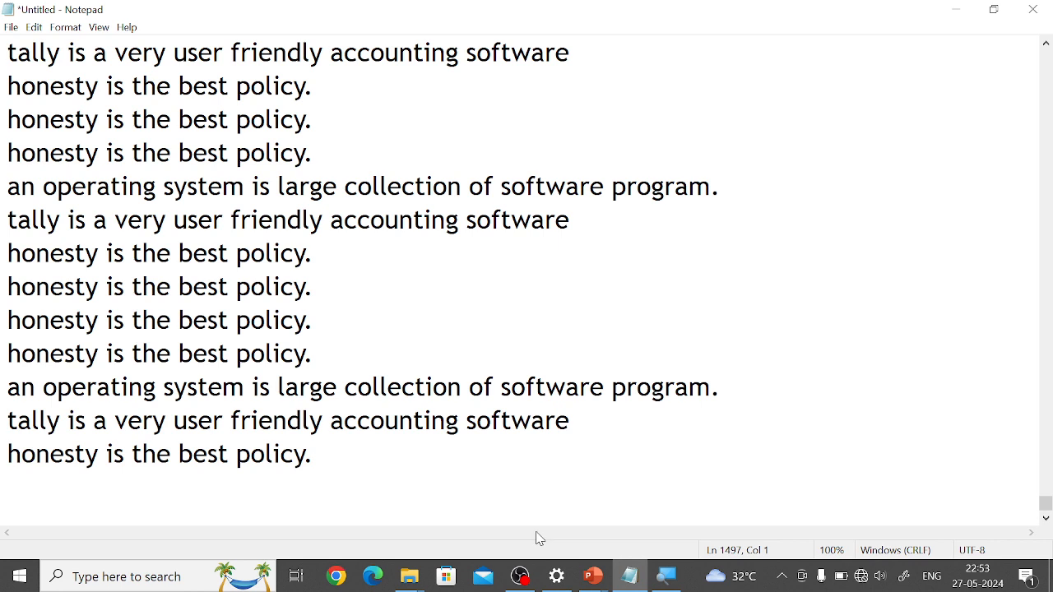
key(ctrl+v)
Place the insertion point in several lines from the document's end upward, checking each line number in the status bar
click(173, 458)
scroll(159, 437, up, 1)
click(156, 416)
scroll(152, 370, up, 2)
click(155, 320)
scroll(155, 321, up, 1)
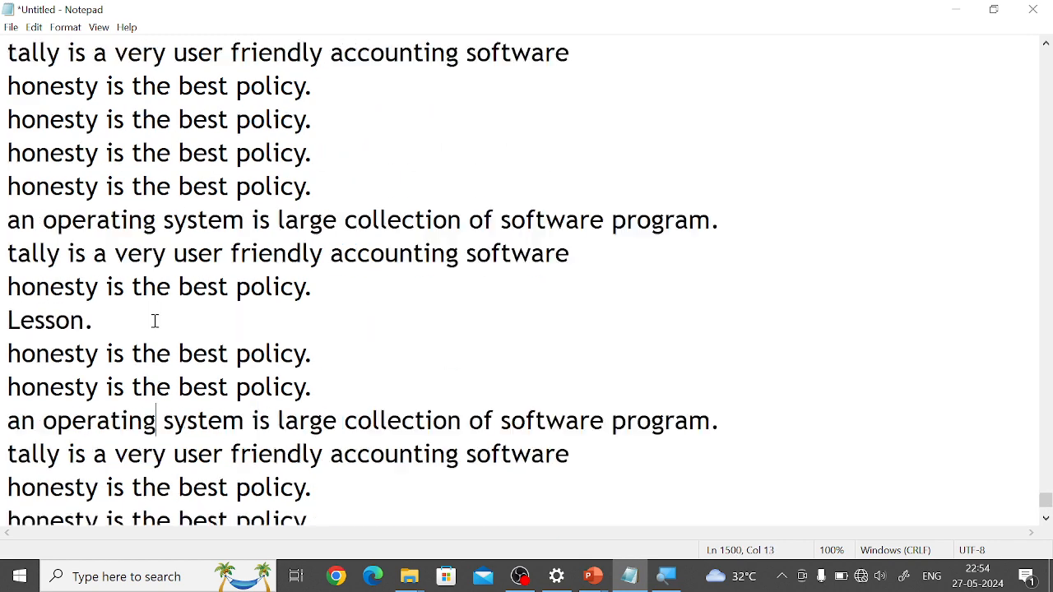
scroll(154, 321, up, 3)
click(142, 286)
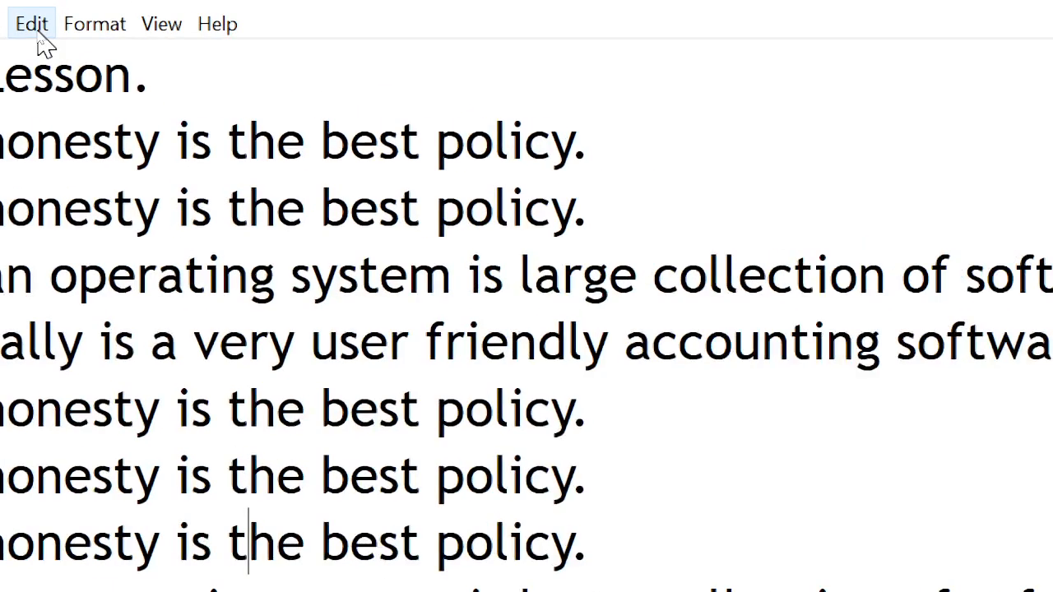
Use Go To with line number 250 to jump to that line, moving the dialog away from the text first
click(36, 33)
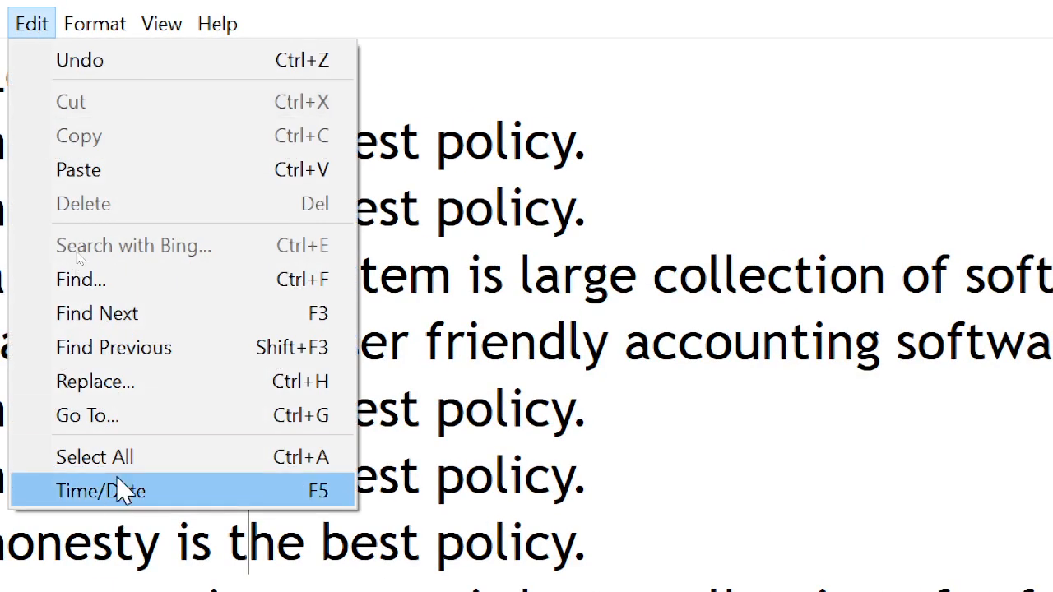
click(124, 420)
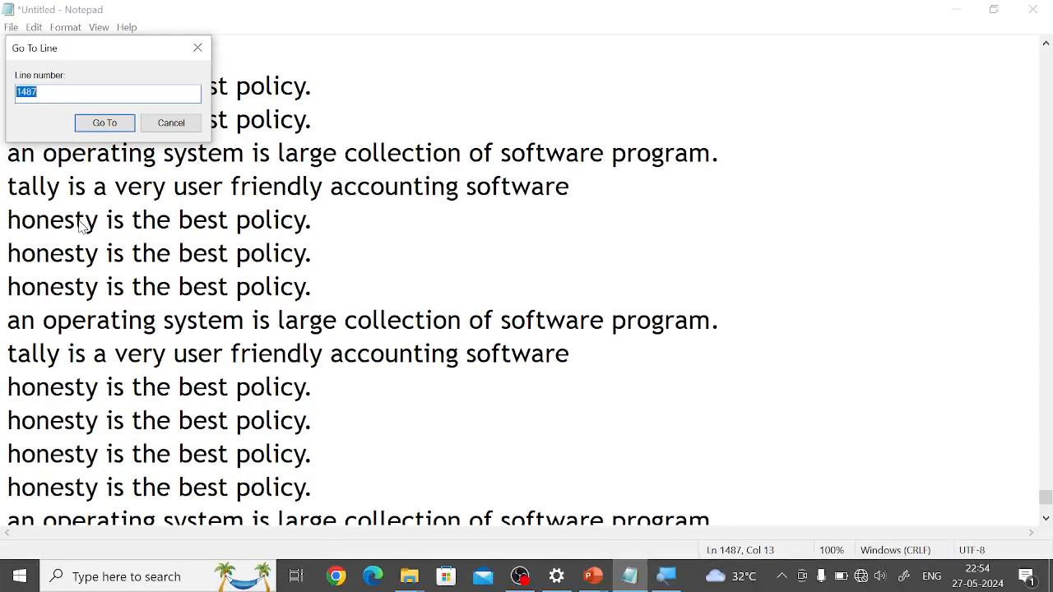
drag(52, 52, 436, 137)
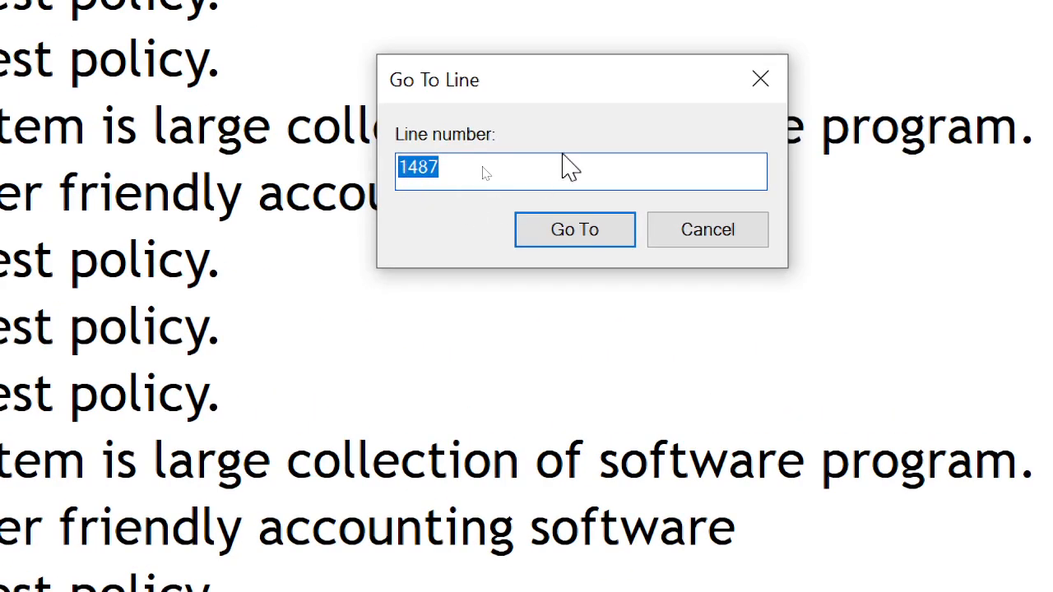
text(2)
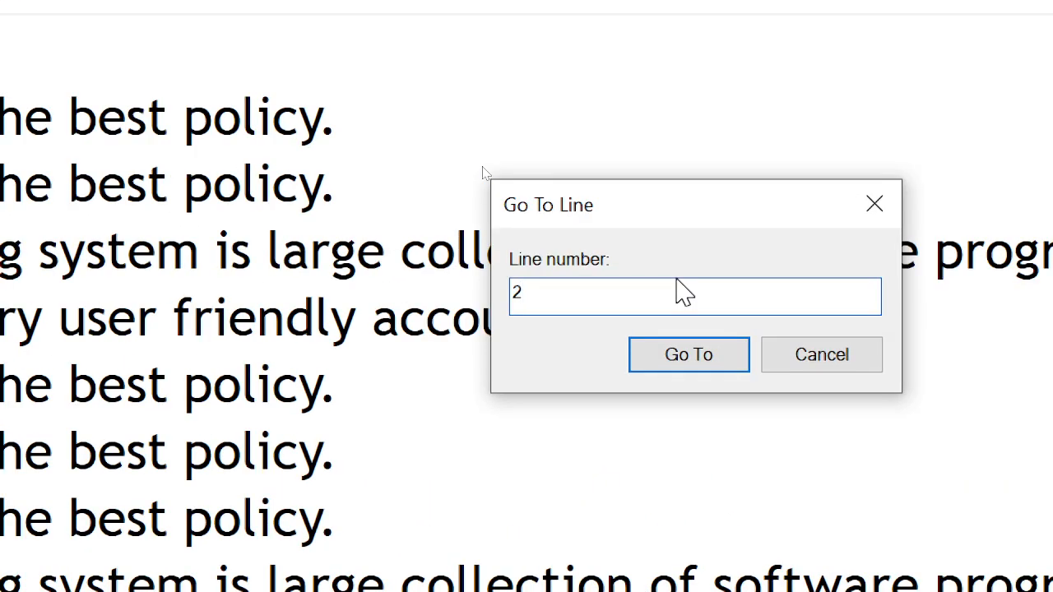
text(50)
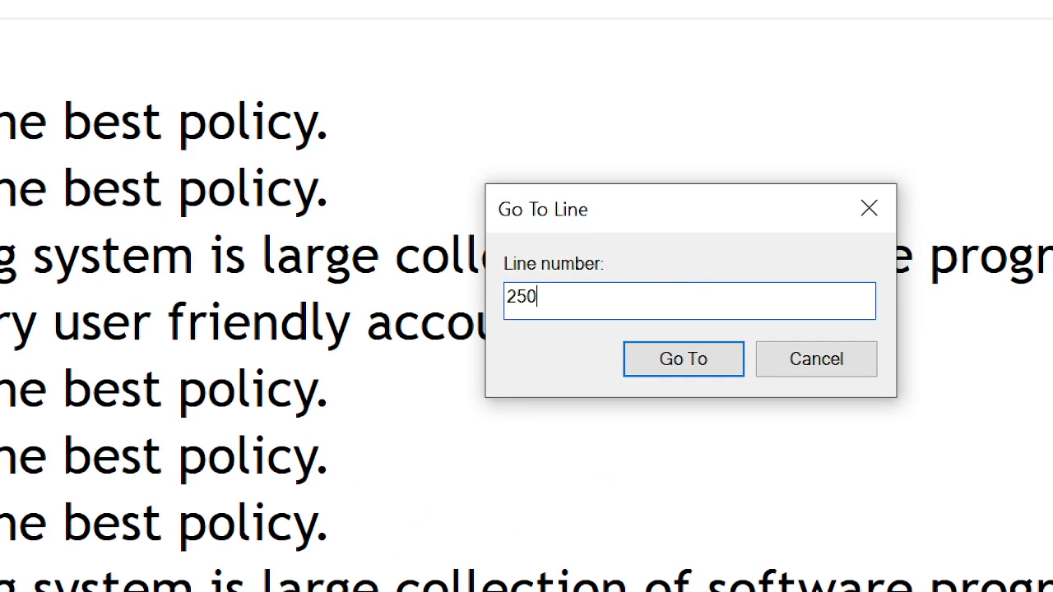
click(685, 362)
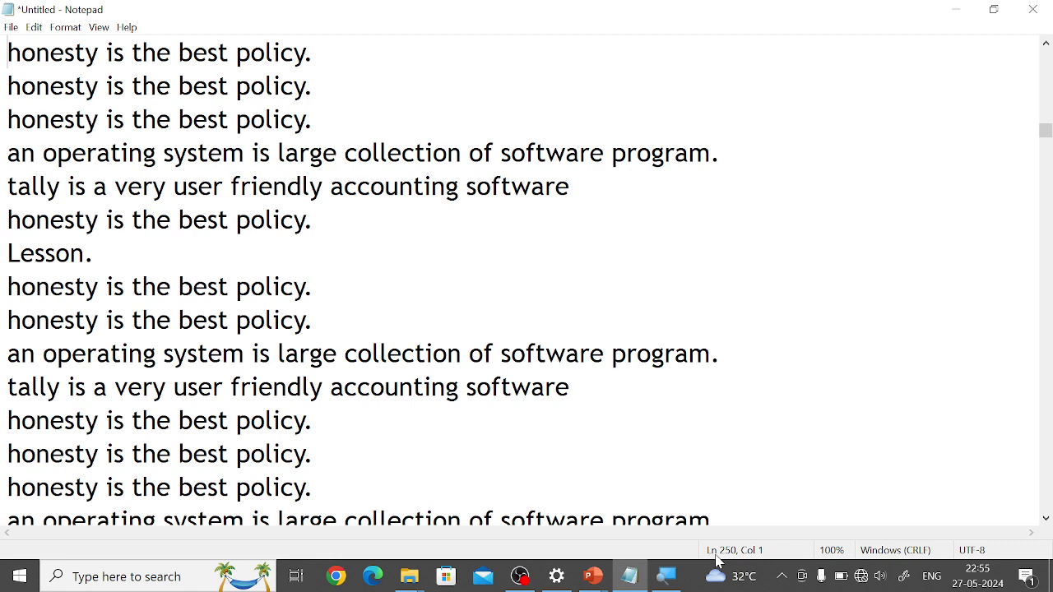
Use Go To again to jump to line number 5
click(34, 27)
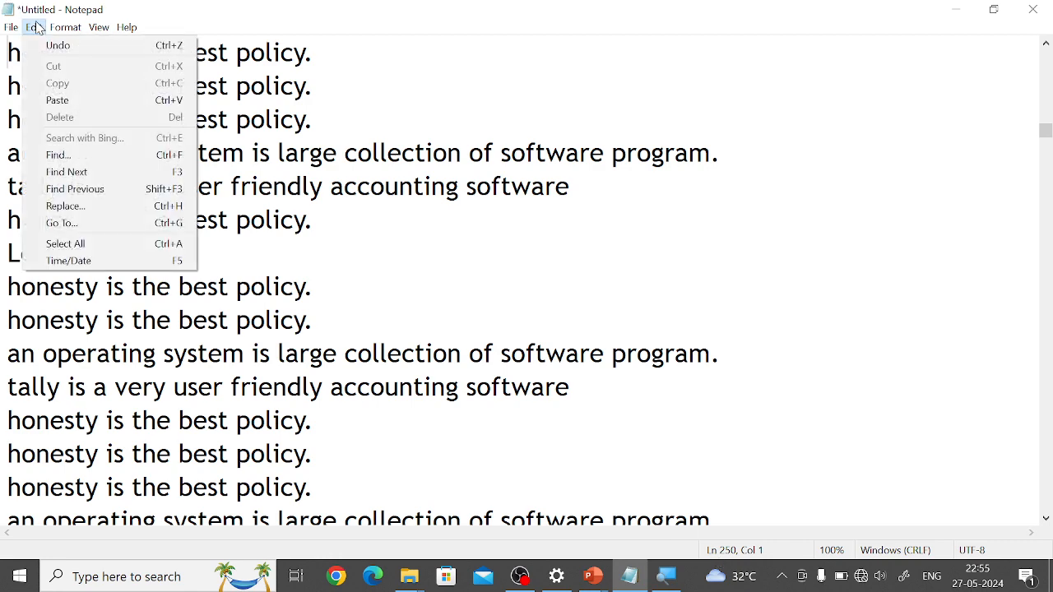
click(77, 225)
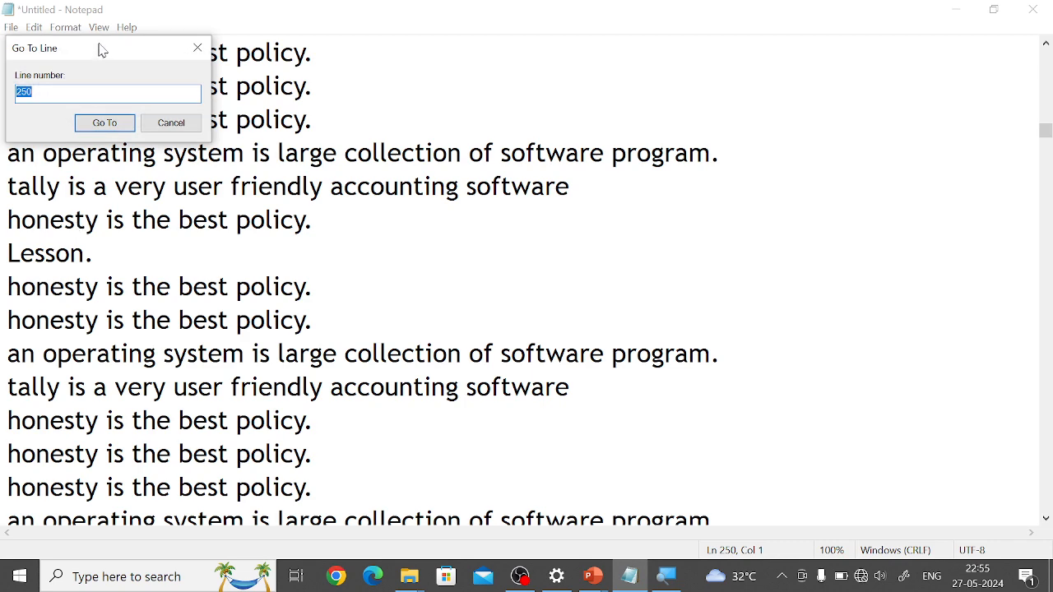
drag(100, 48, 586, 112)
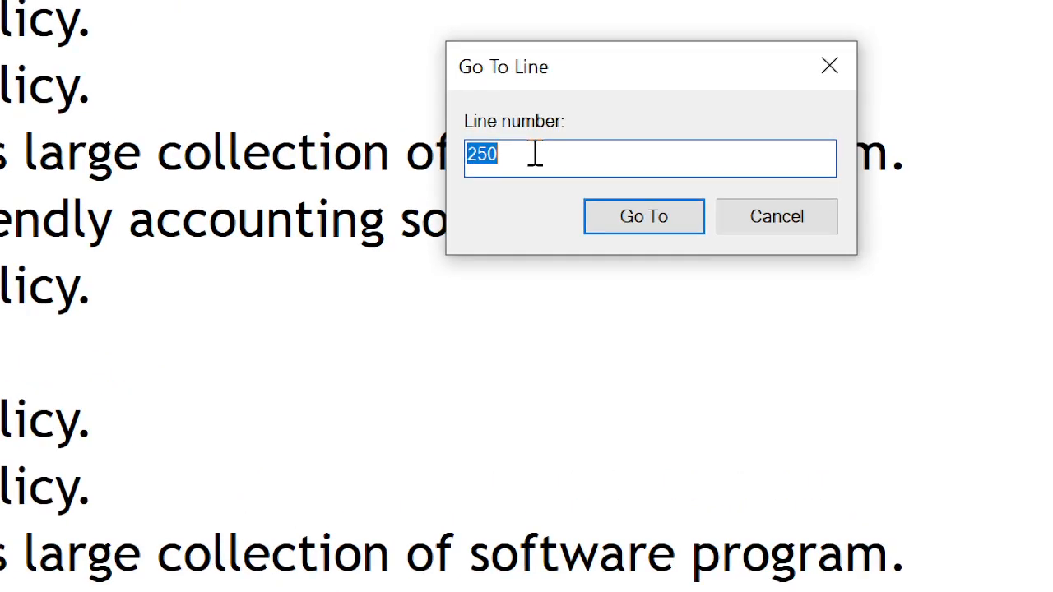
text(5)
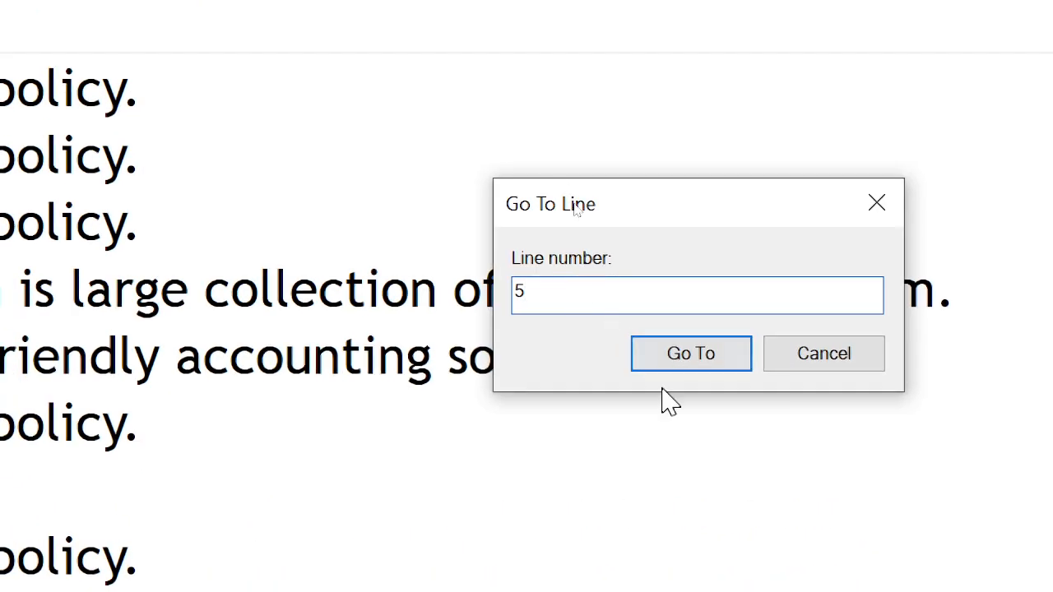
click(706, 360)
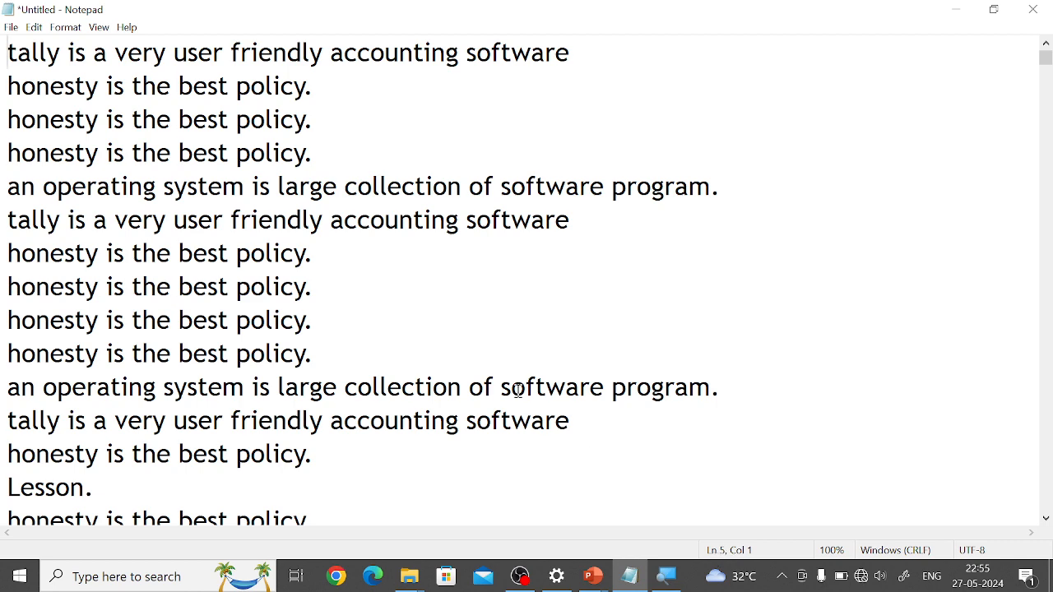
Move the insertion point up line by line from line 5 to the first line of the document
key(Up)
key(Up)
key(Up)
key(Up)
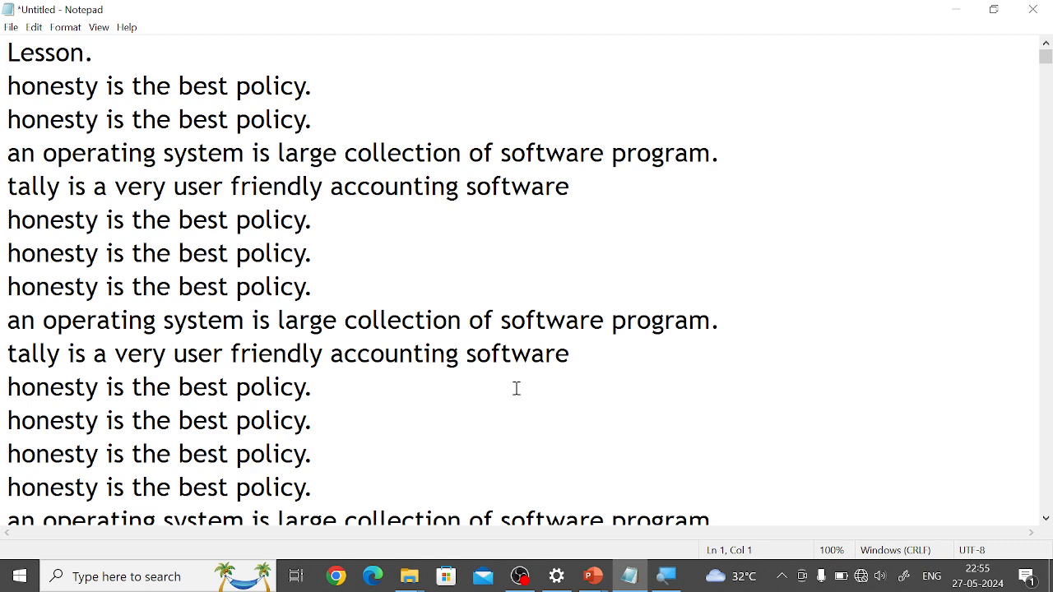
click(35, 29)
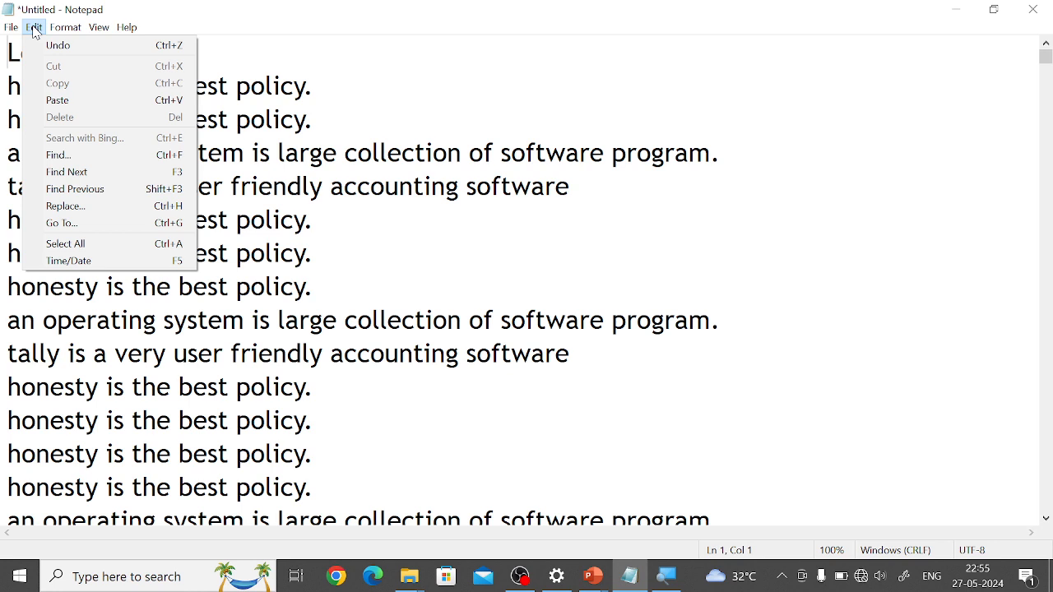
mouse_move(54, 29)
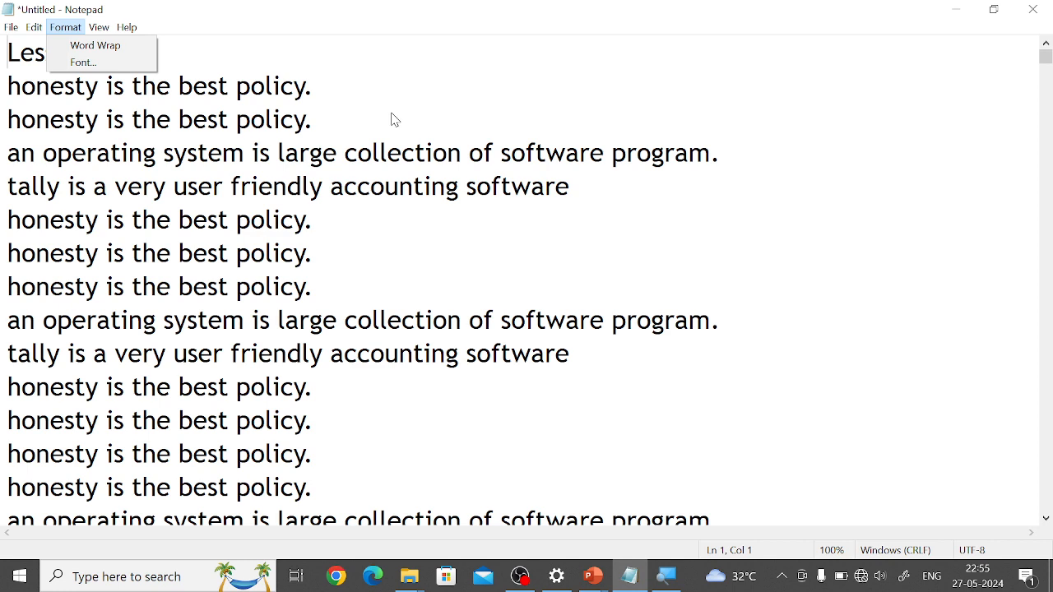
click(727, 157)
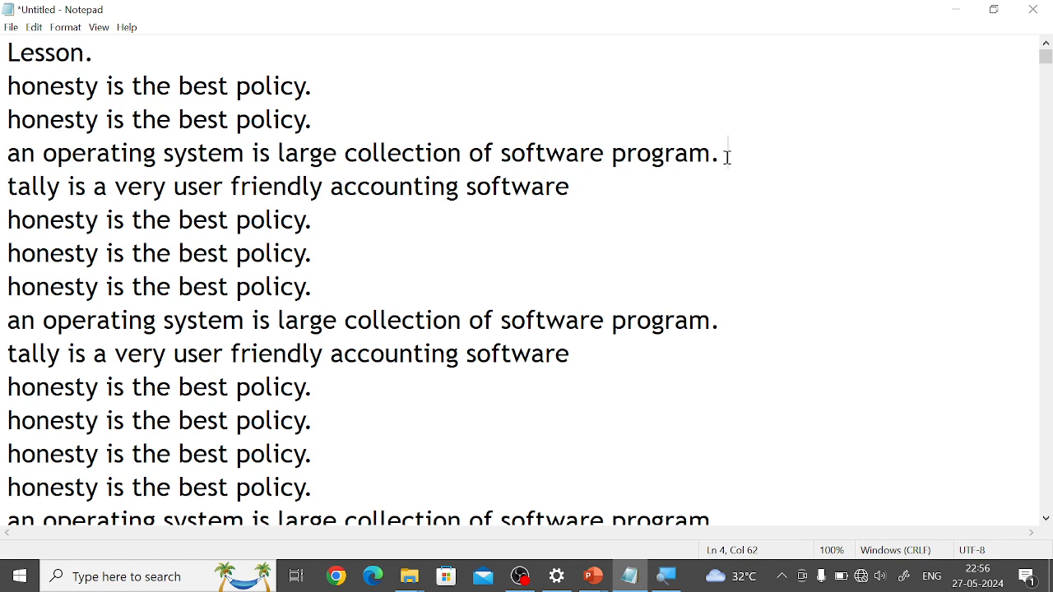
Append "lkd jsflksd jflkjsdlfkjlkj lf fsjlkjalkjlsdfjlsdk fsd kfkjd fkdj f" to the end of the fourth line
drag(9, 155, 729, 155)
click(731, 159)
text(lkd jsflksd jfl)
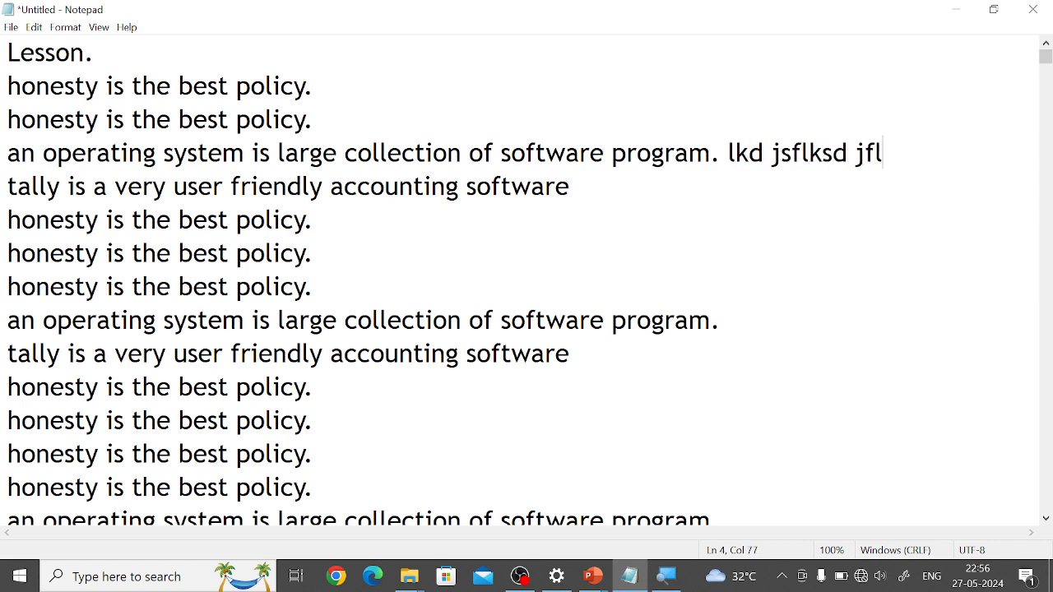
text(kjsdlfkjlkj lf)
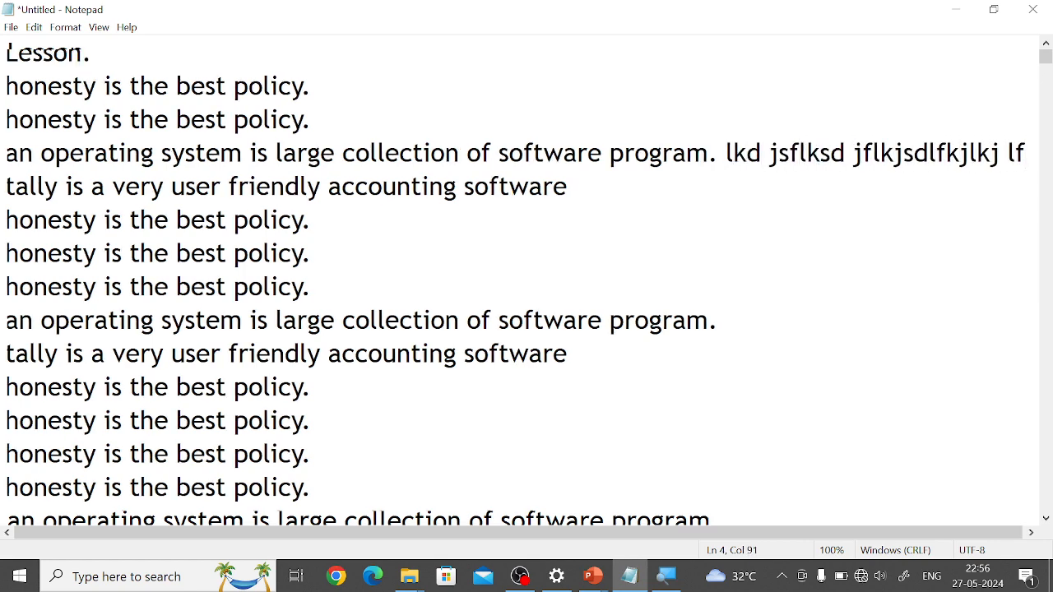
text( fsjlkjalkjlsdfj)
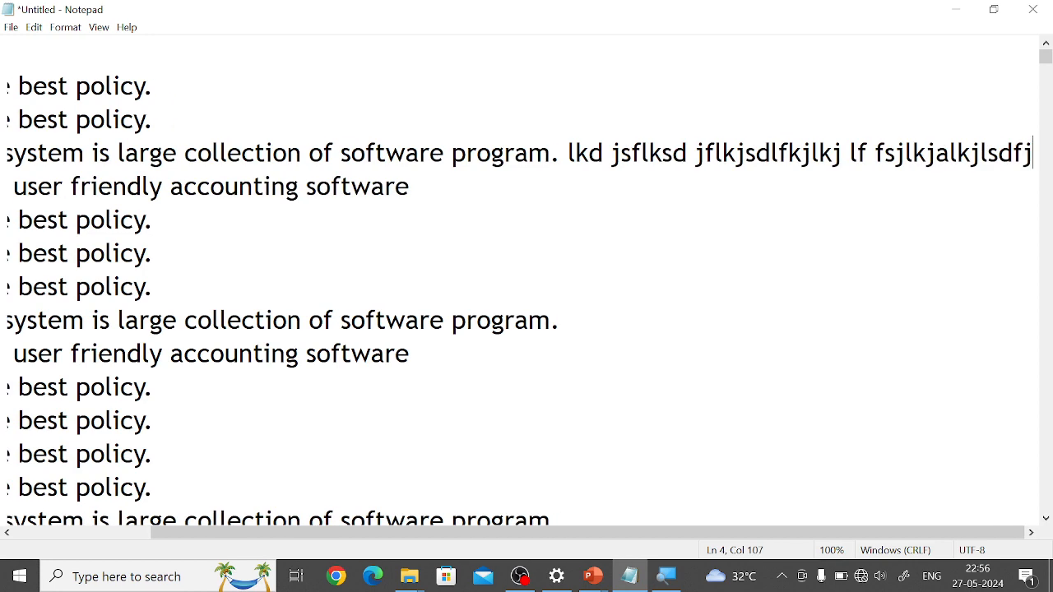
text(lsdk fsd kfk)
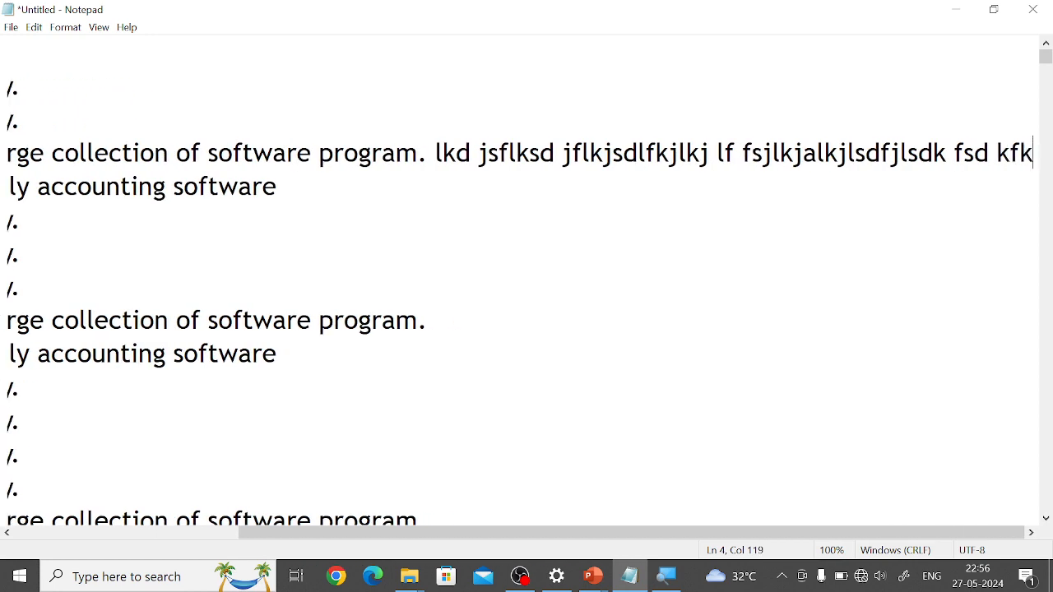
text(jd fkdj f)
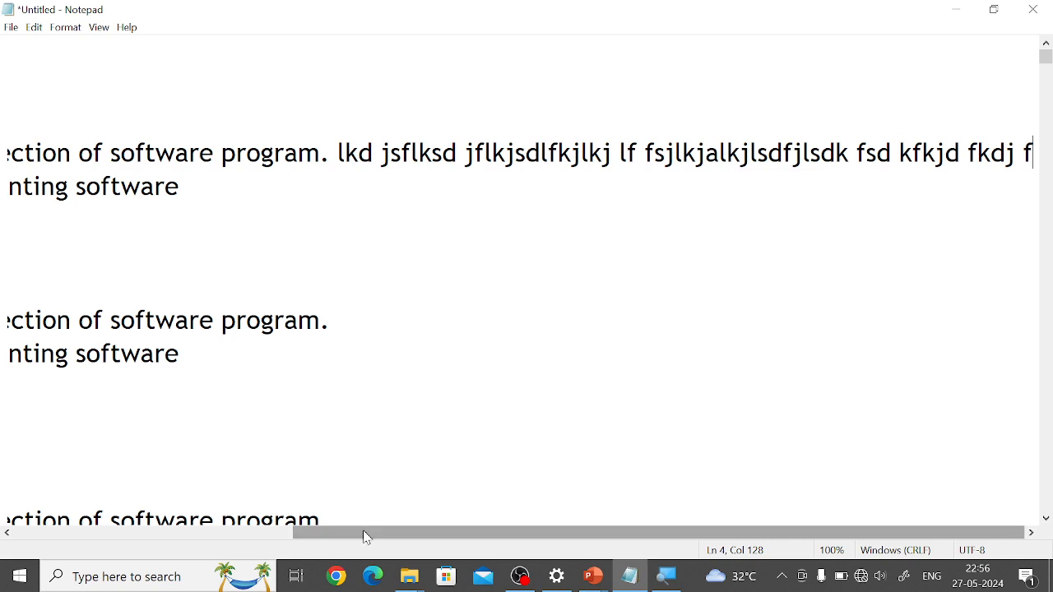
Turn on Word Wrap for the document so the long fourth line fits the window width
drag(367, 537, 347, 538)
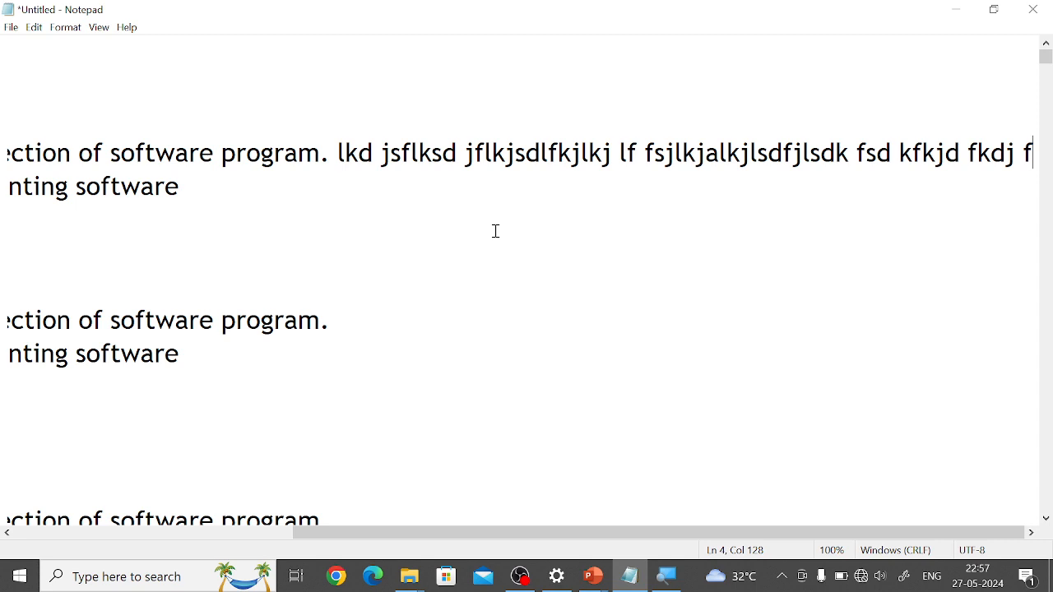
click(69, 30)
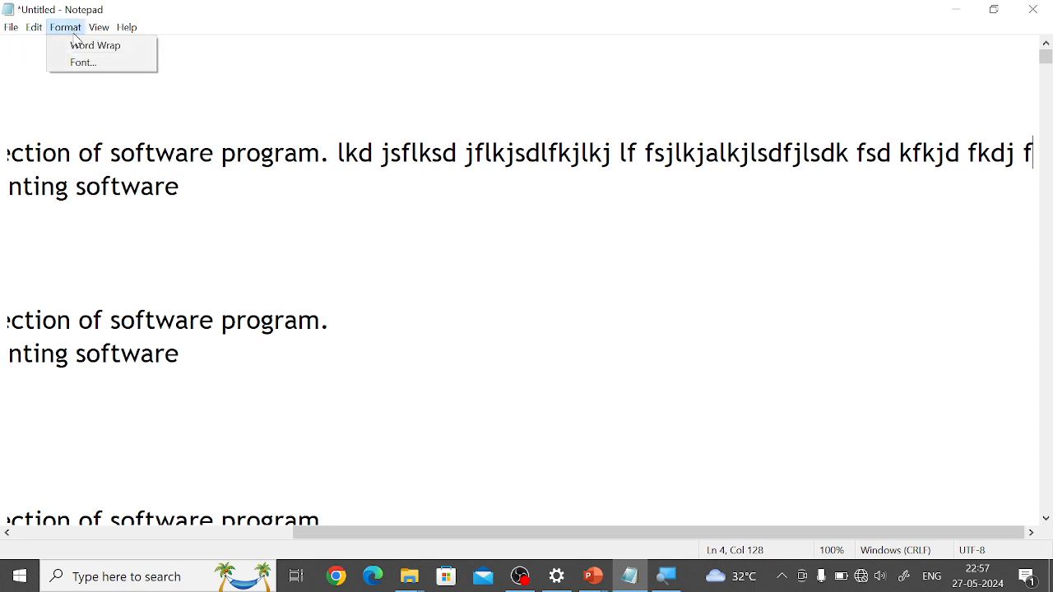
click(81, 49)
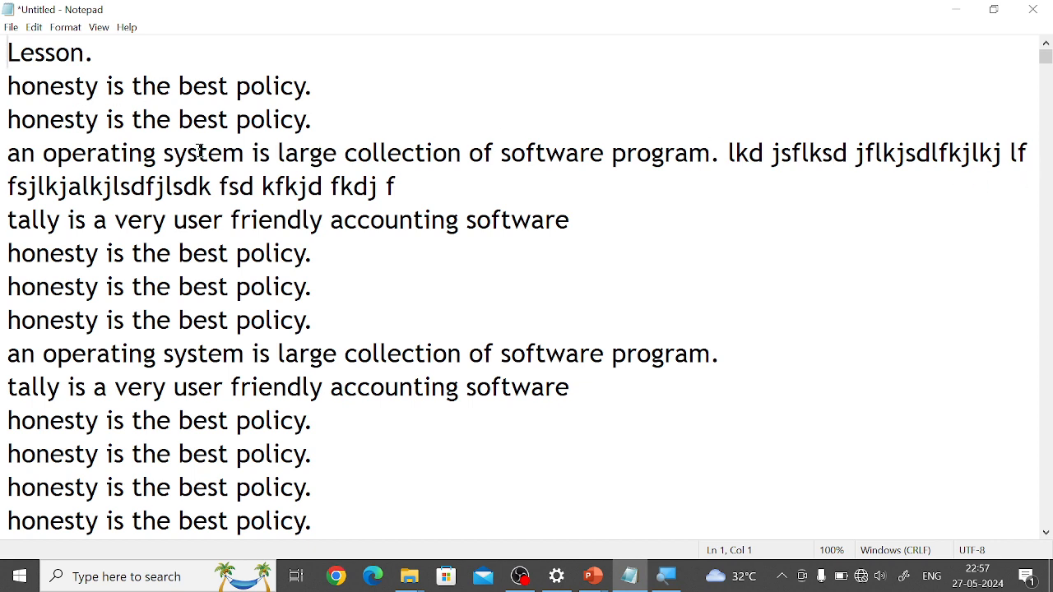
Append "ksdfklasjdlfkjaslkdf jlaksjdf lkasjdflksa jdlkfj djfk dj the q jdk kdjf skjf" to the end of the wrapped fourth line
click(411, 185)
text(ksdfklasjdlfkjaslkdf jlaksjdf lkasjdfl)
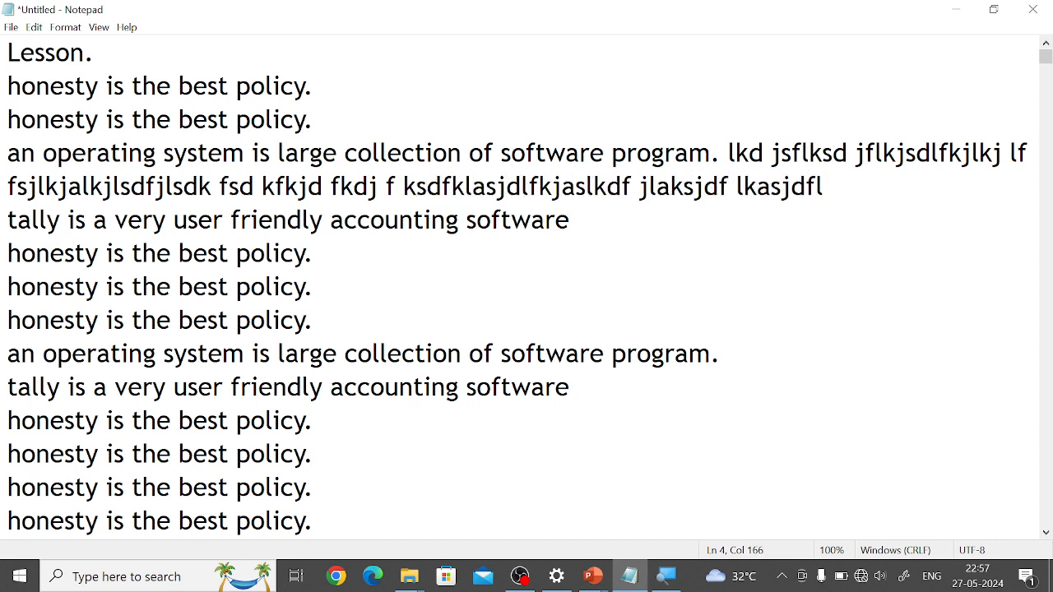
text(ksa jdlkfj djfk dj)
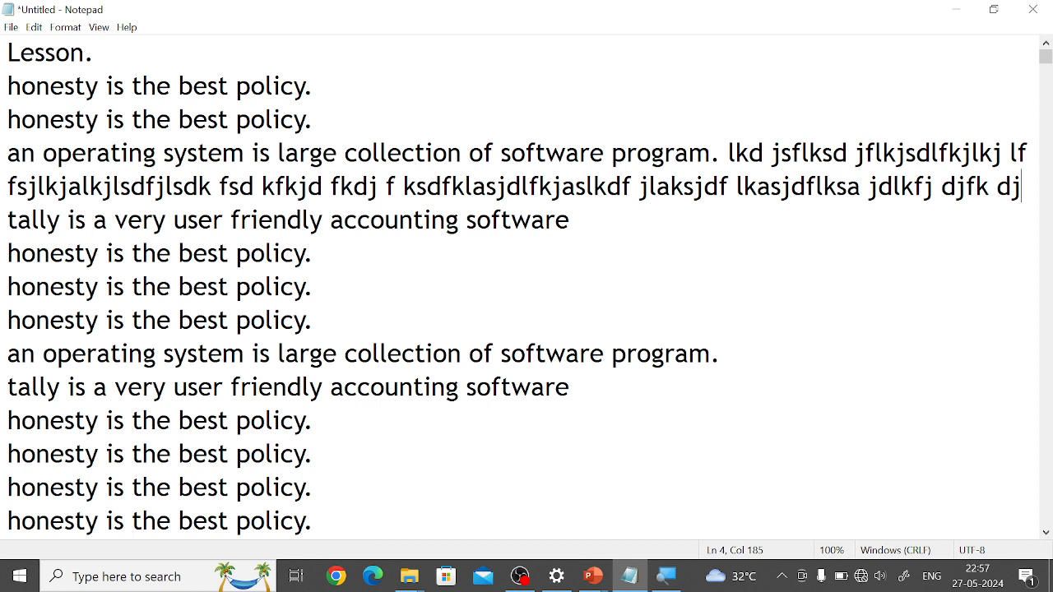
text( the q  jdk kdjf skjf)
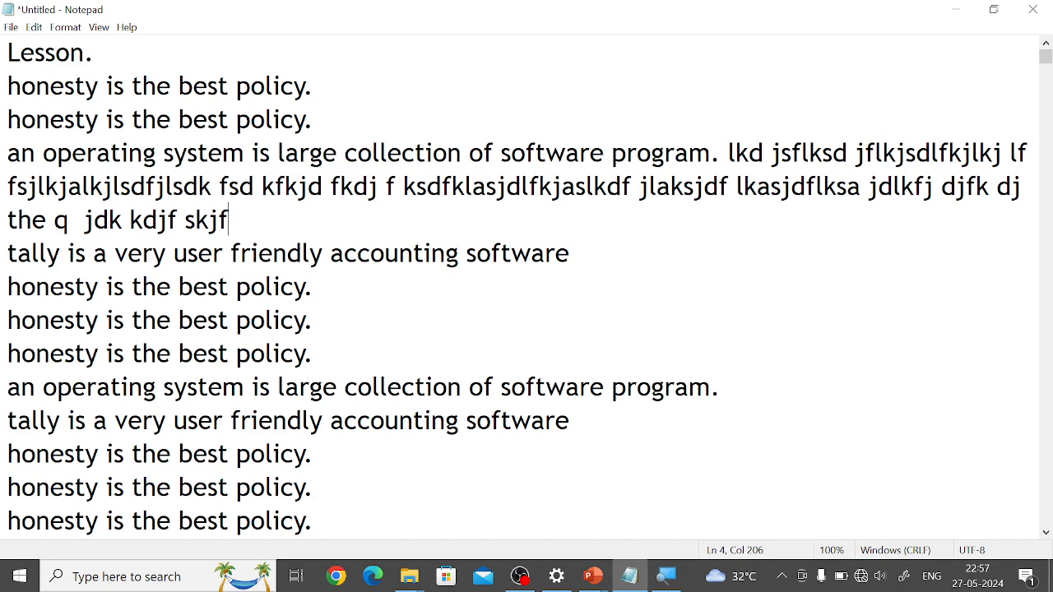
Change the document's font to Tempus Sans ITC and apply it
click(71, 28)
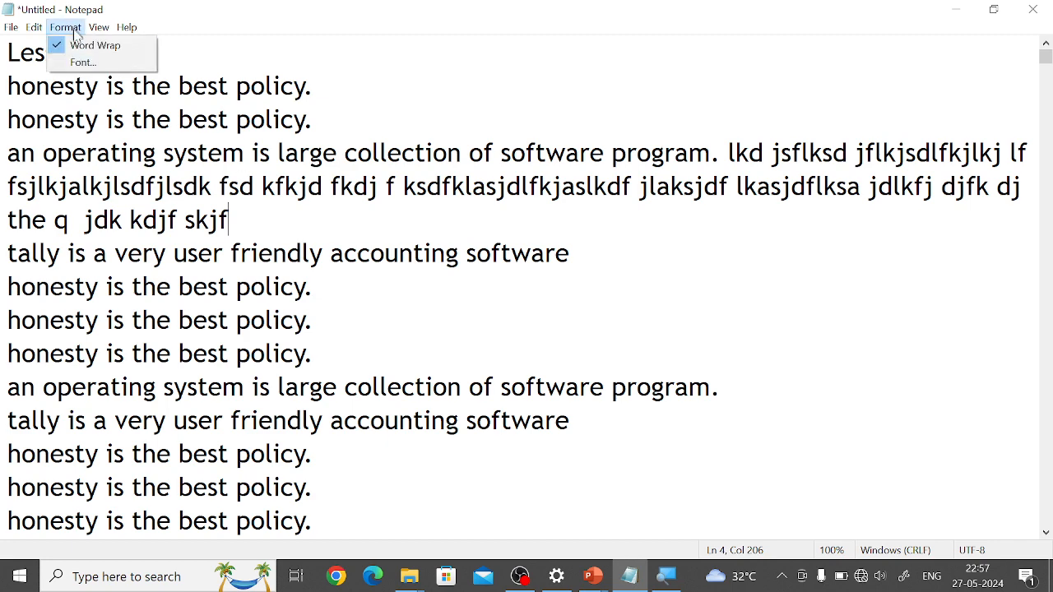
click(85, 64)
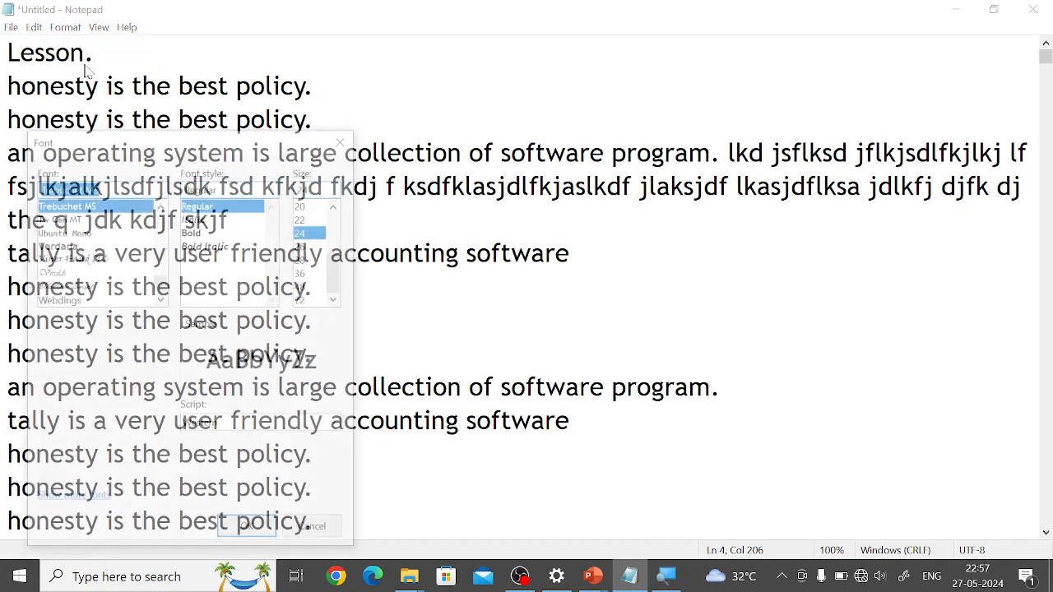
drag(190, 142, 562, 70)
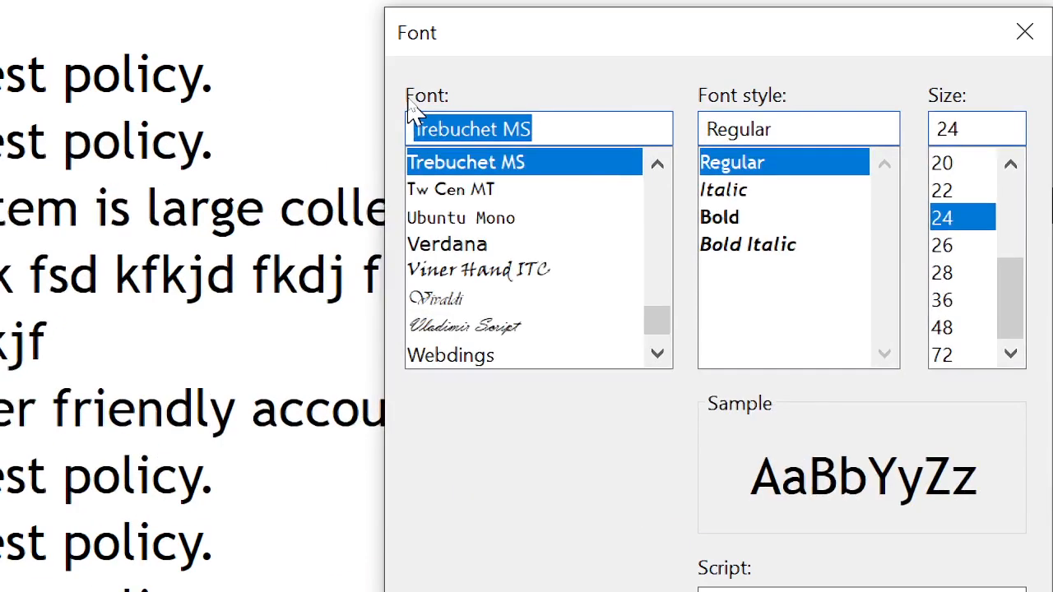
click(658, 163)
click(659, 165)
click(658, 165)
click(659, 165)
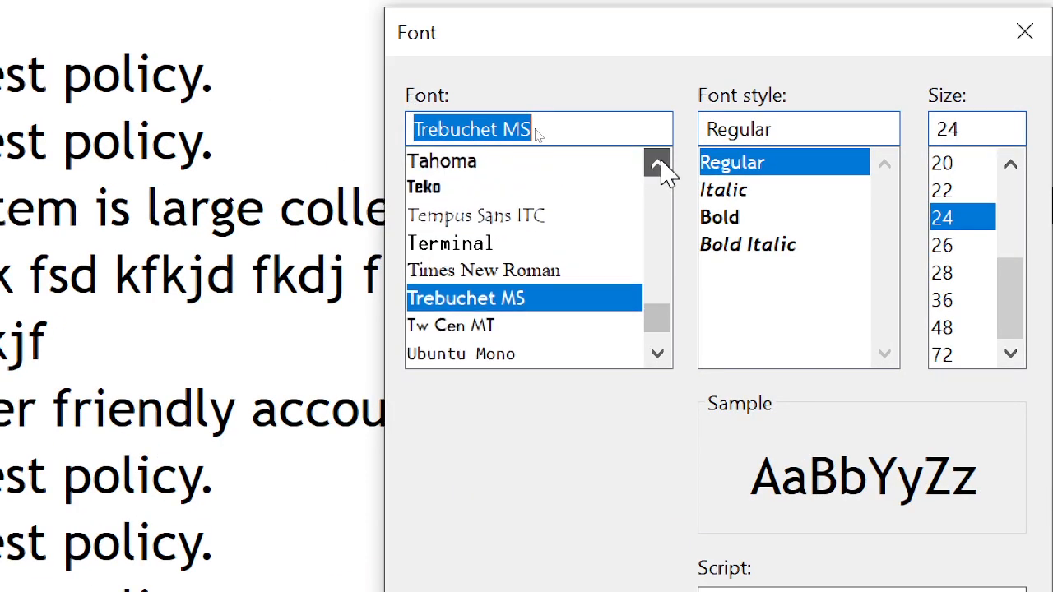
click(659, 165)
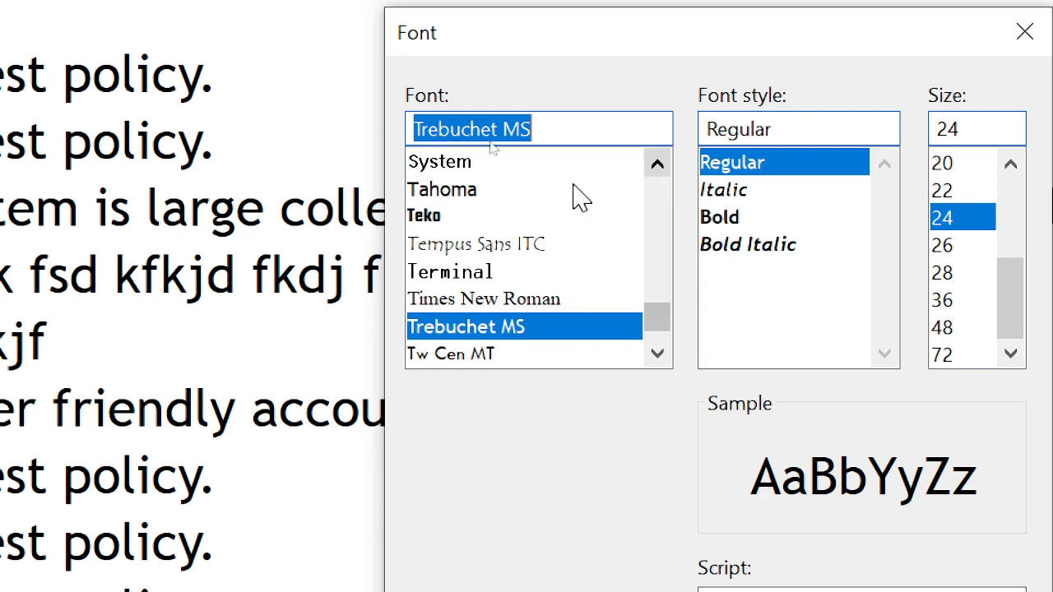
click(448, 247)
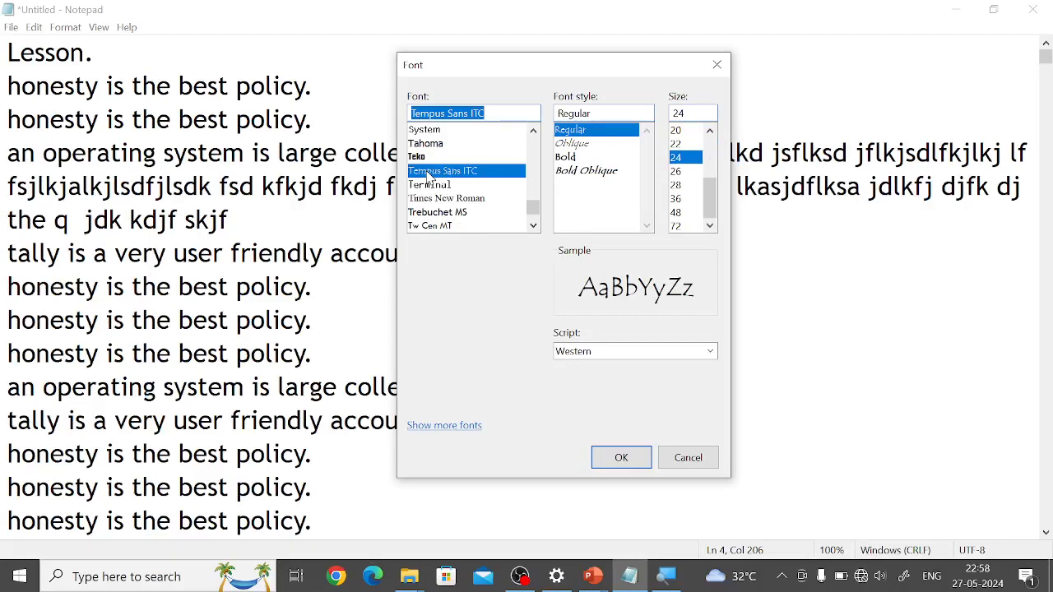
click(618, 457)
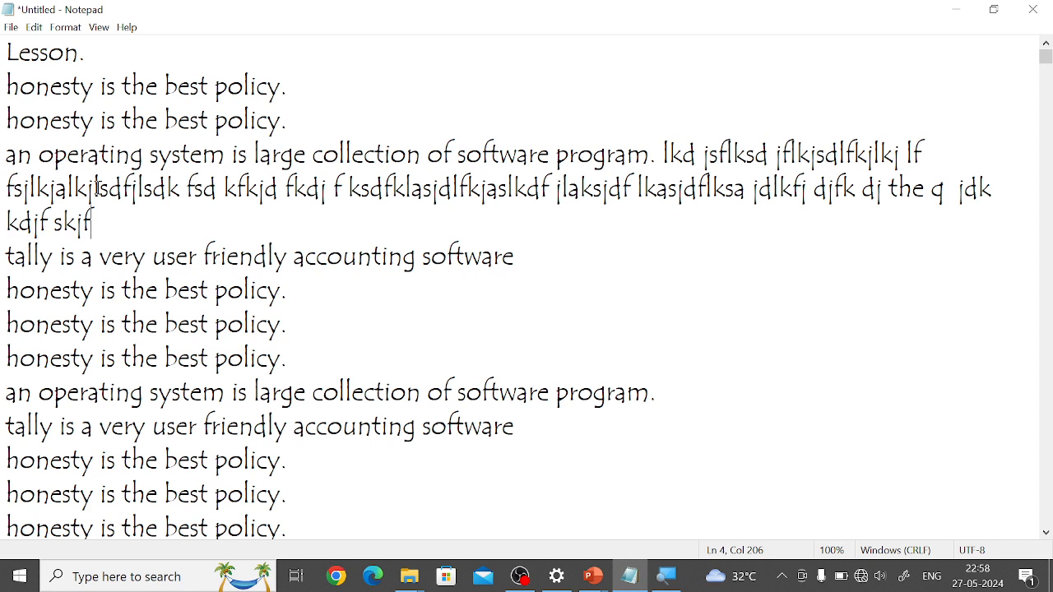
Change the document's font to Sylfaen and apply it
click(71, 33)
click(83, 62)
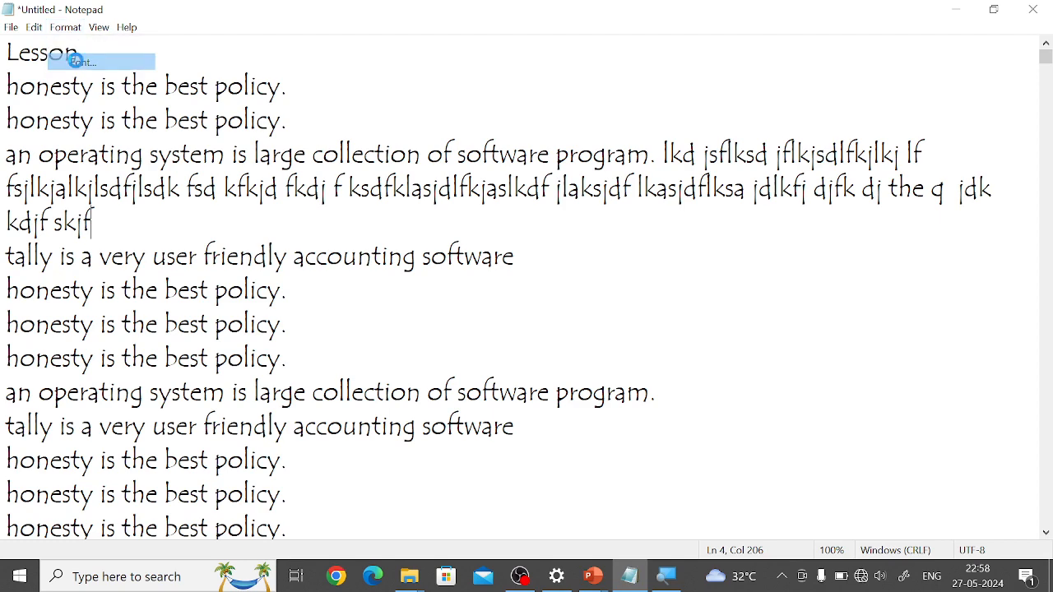
drag(257, 141, 602, 89)
click(506, 151)
click(505, 151)
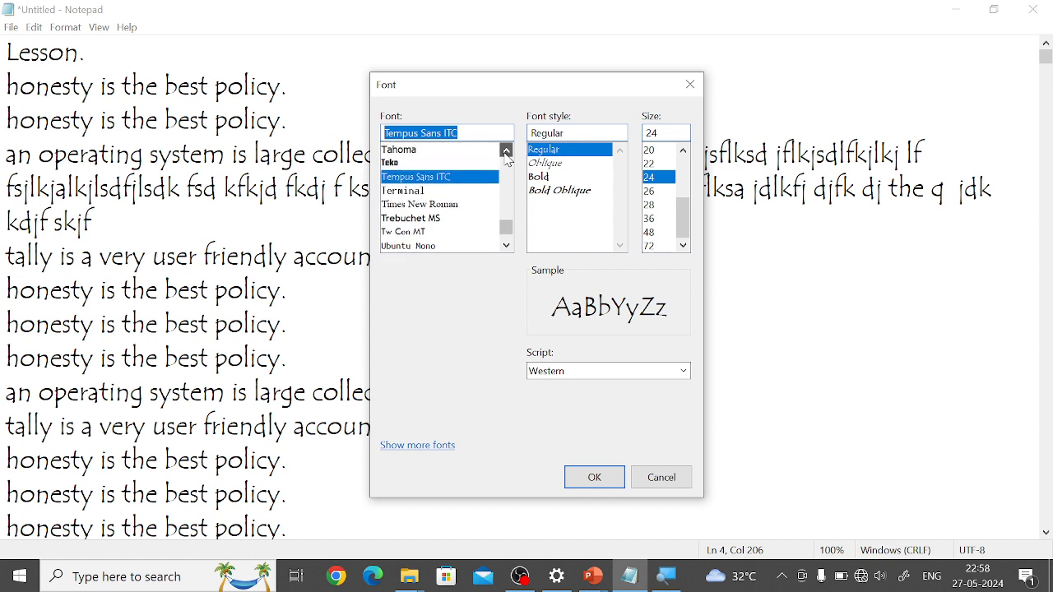
click(506, 152)
click(506, 152)
click(507, 153)
click(507, 153)
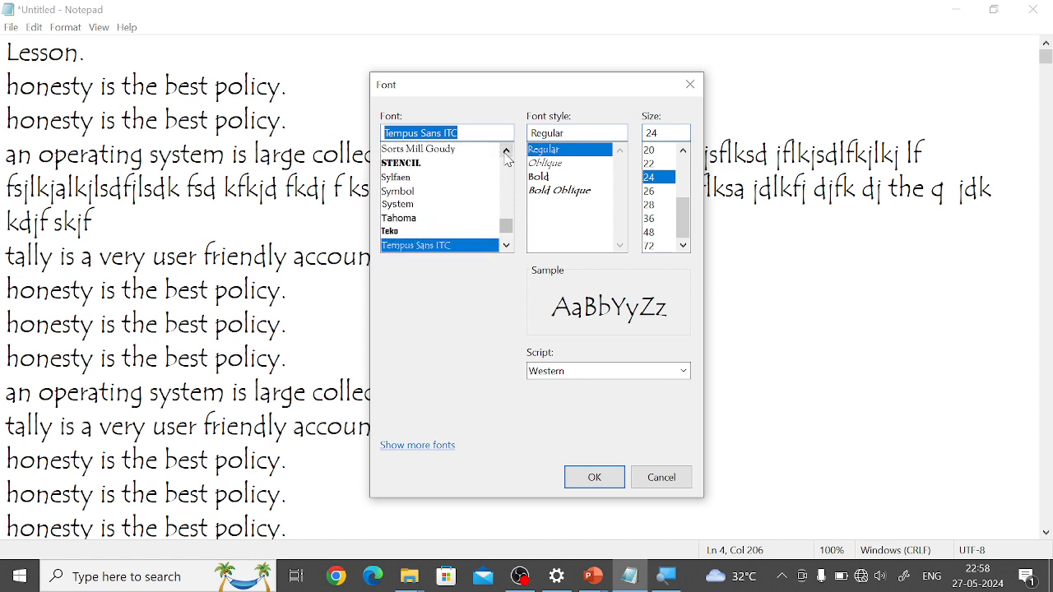
click(507, 153)
click(412, 189)
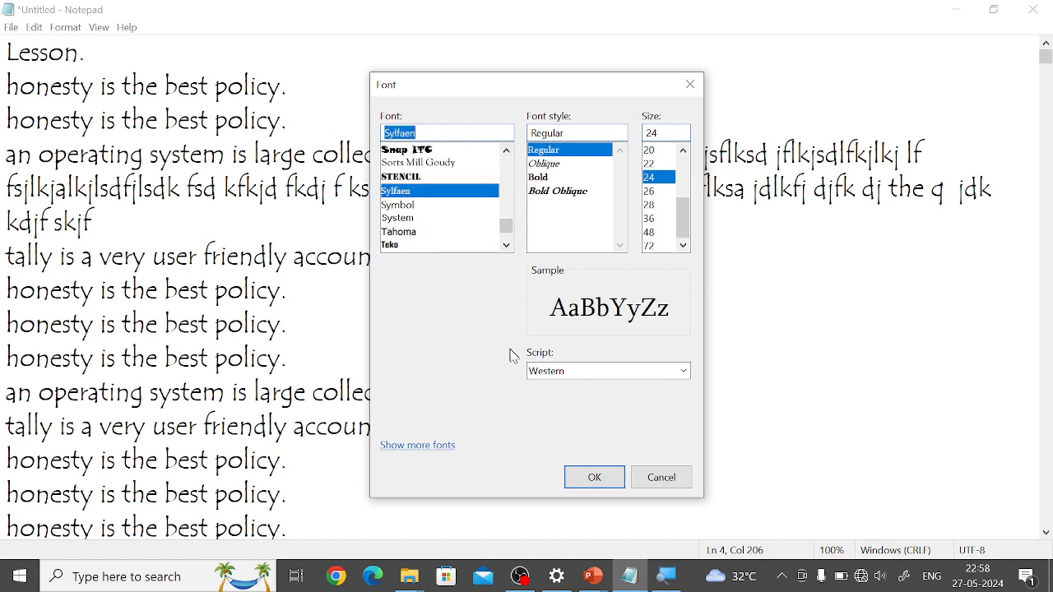
click(597, 480)
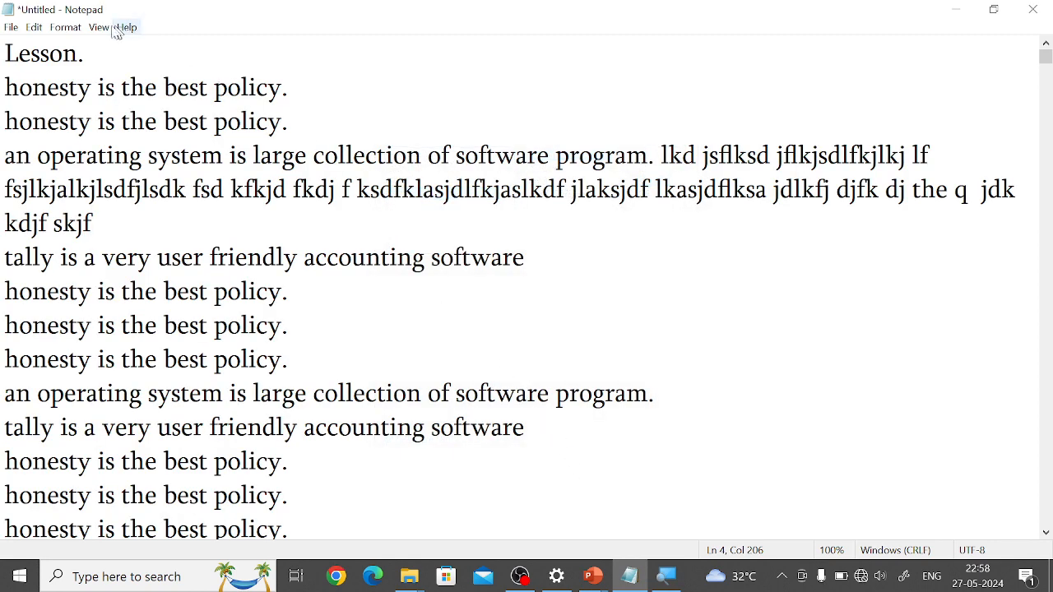
Set the document's font size to 18 and apply it
click(65, 27)
click(91, 62)
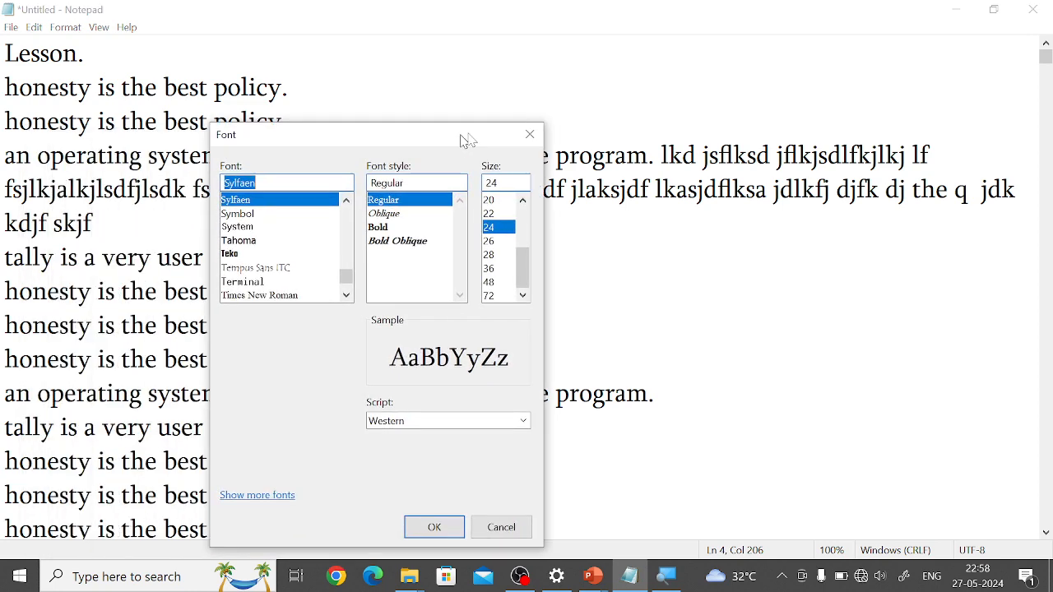
drag(467, 141, 515, 123)
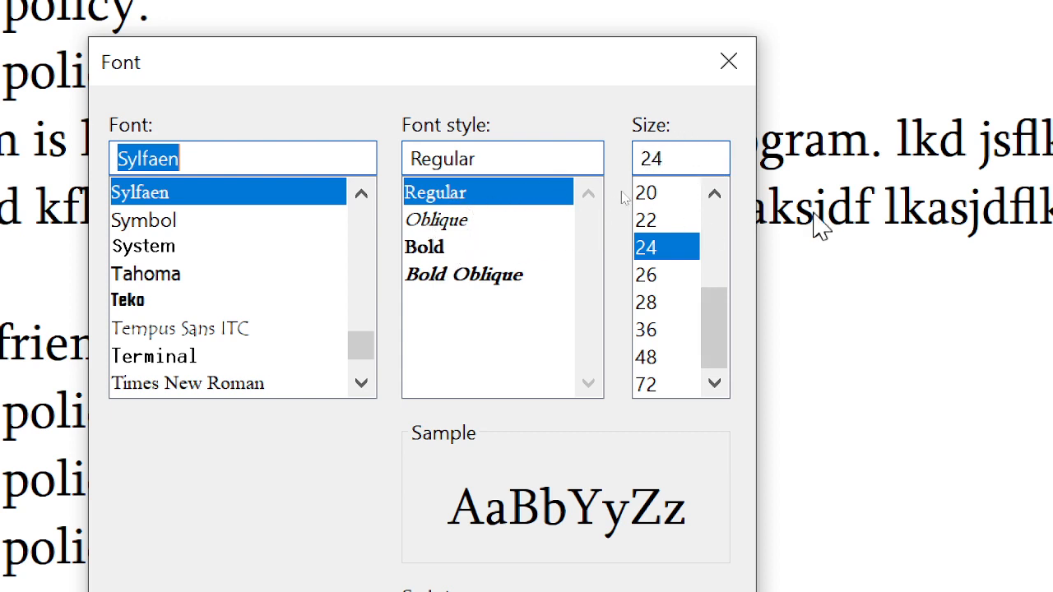
click(715, 196)
click(714, 195)
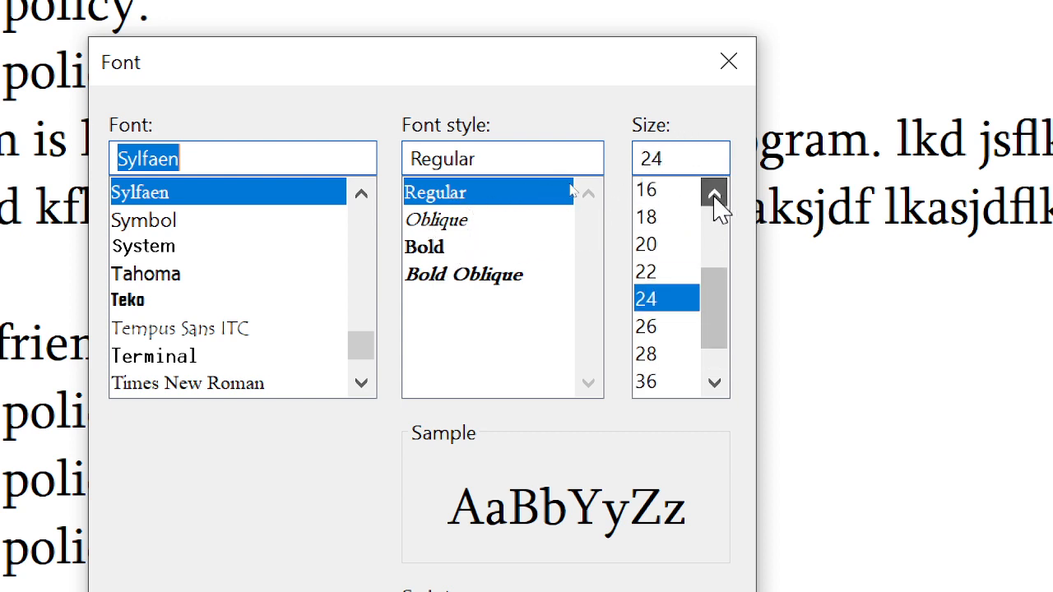
click(714, 196)
click(646, 248)
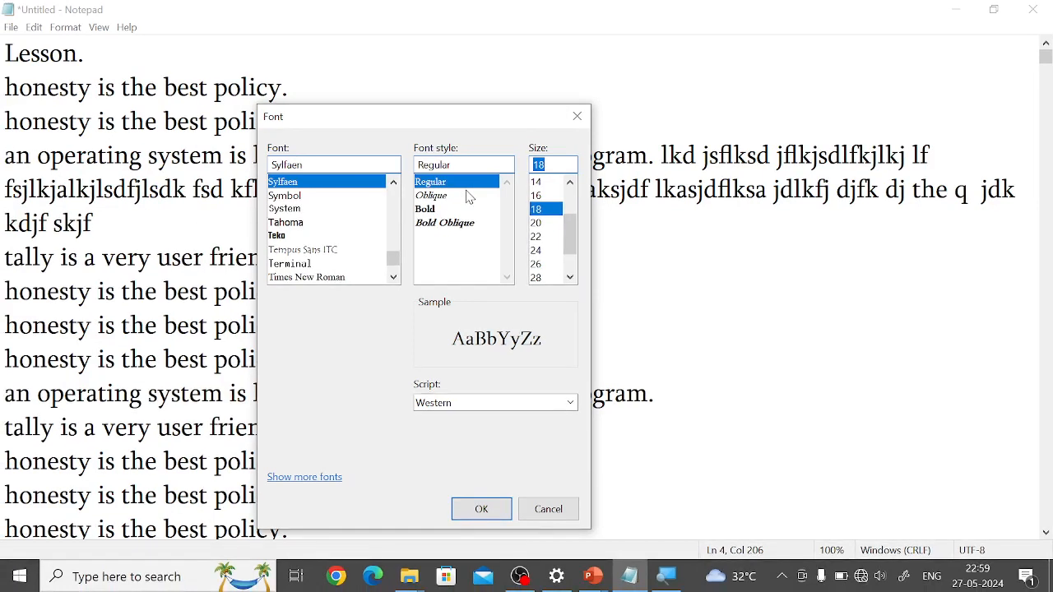
click(481, 510)
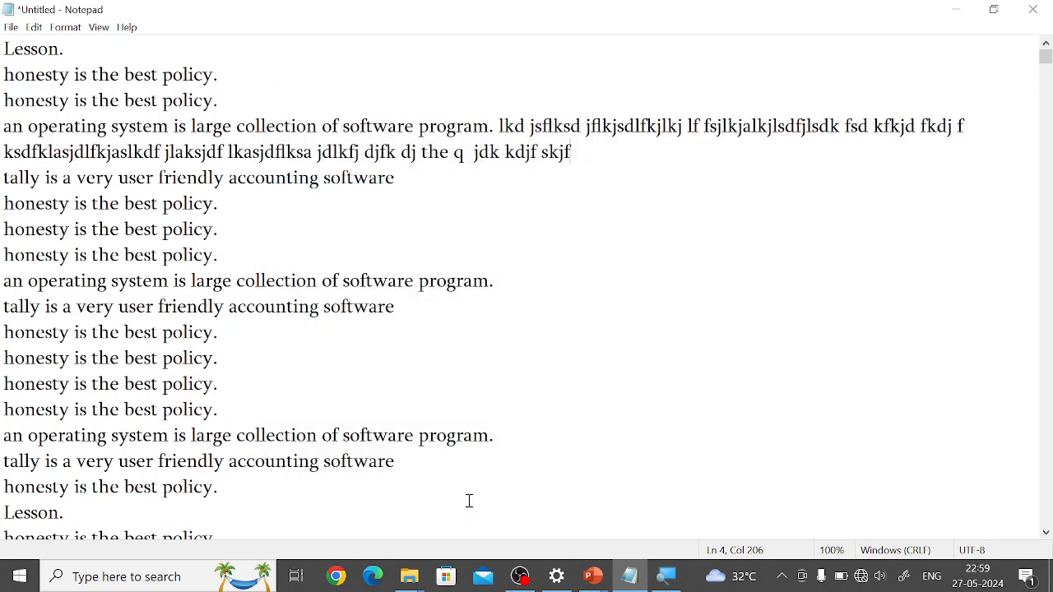
Enlarge the document's font size to 36 and apply it
click(71, 33)
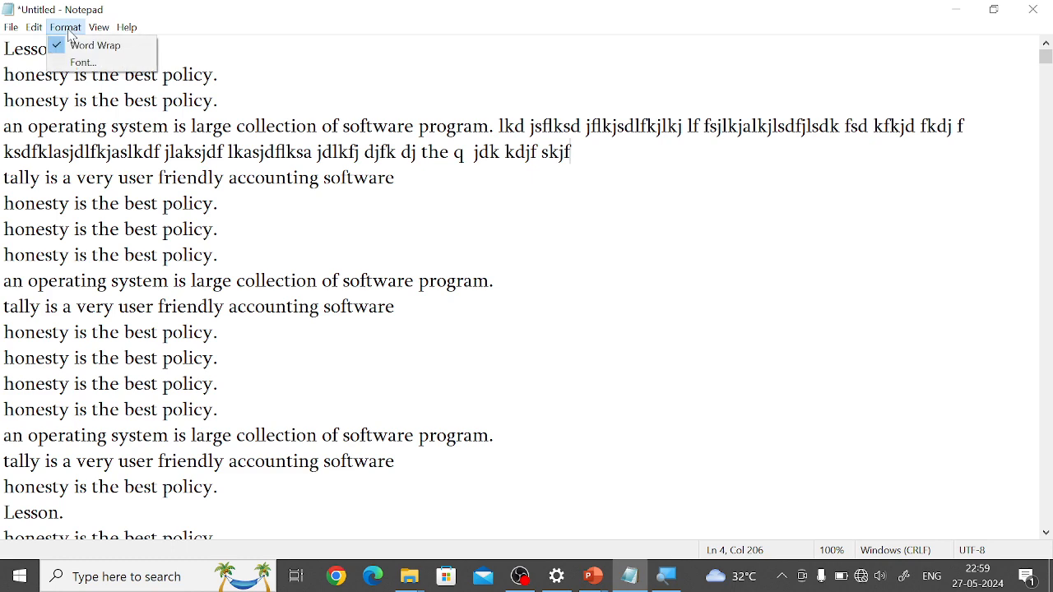
click(95, 61)
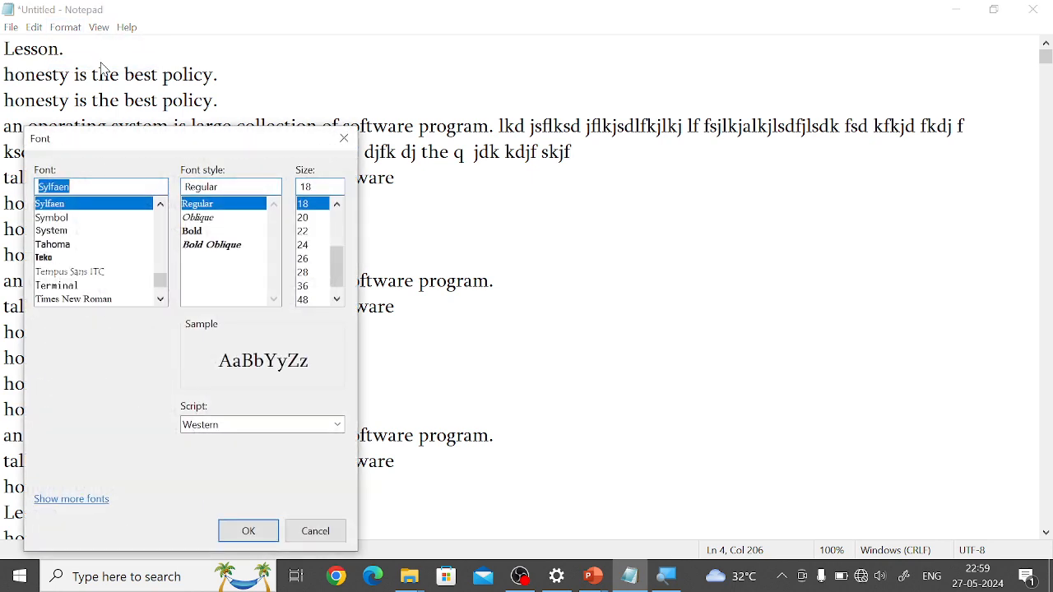
drag(211, 139, 456, 71)
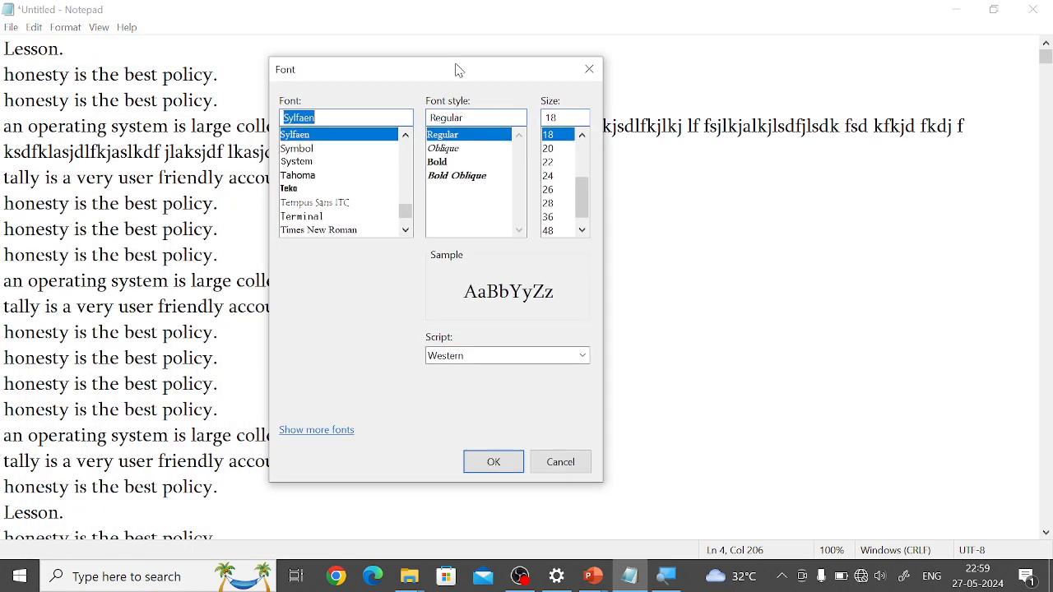
click(549, 217)
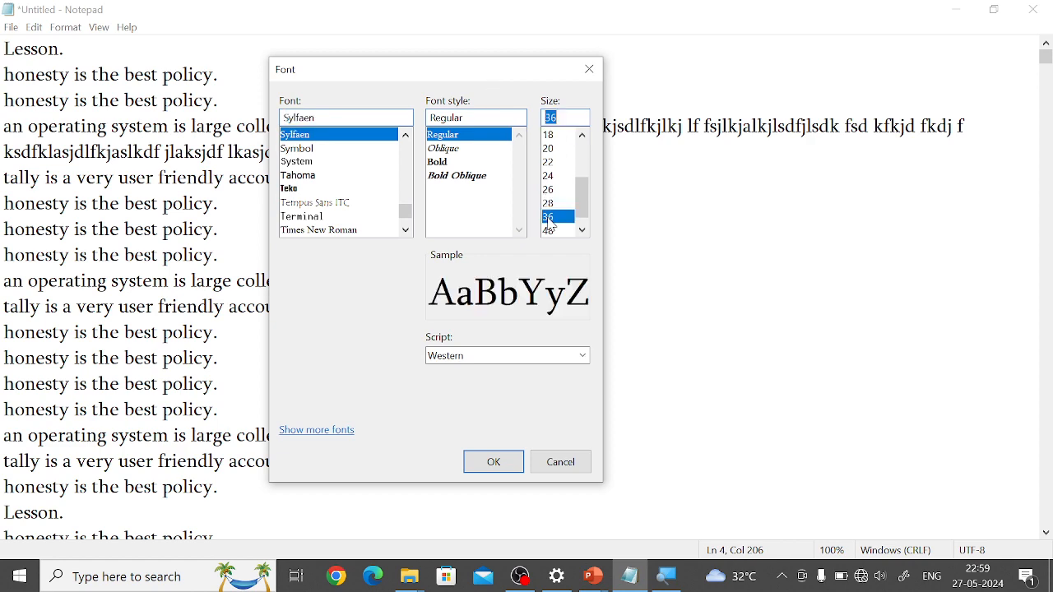
click(500, 463)
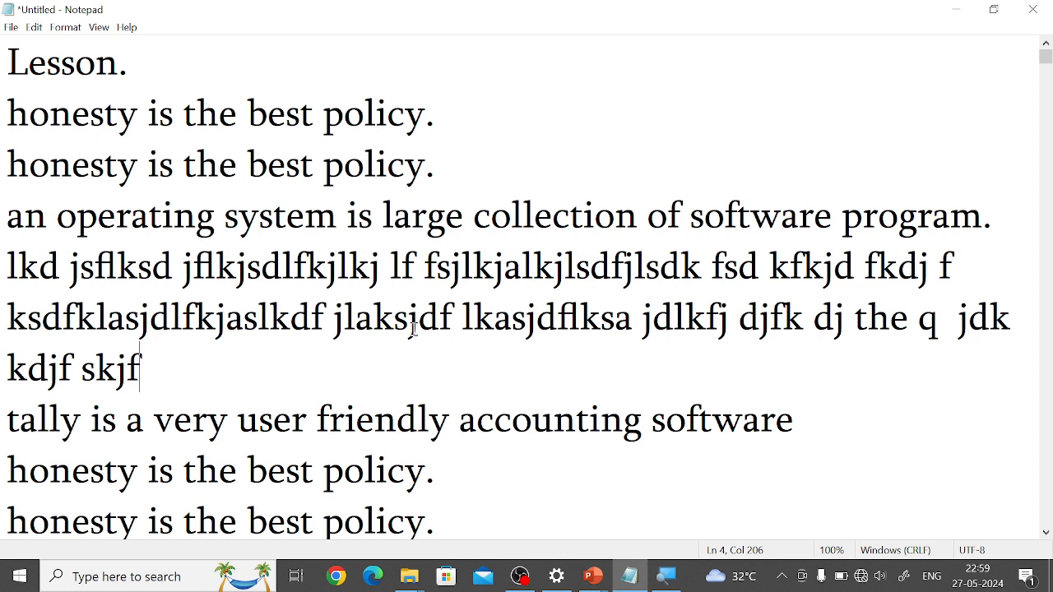
Zoom in on the document three times to reach a 130% view
click(80, 33)
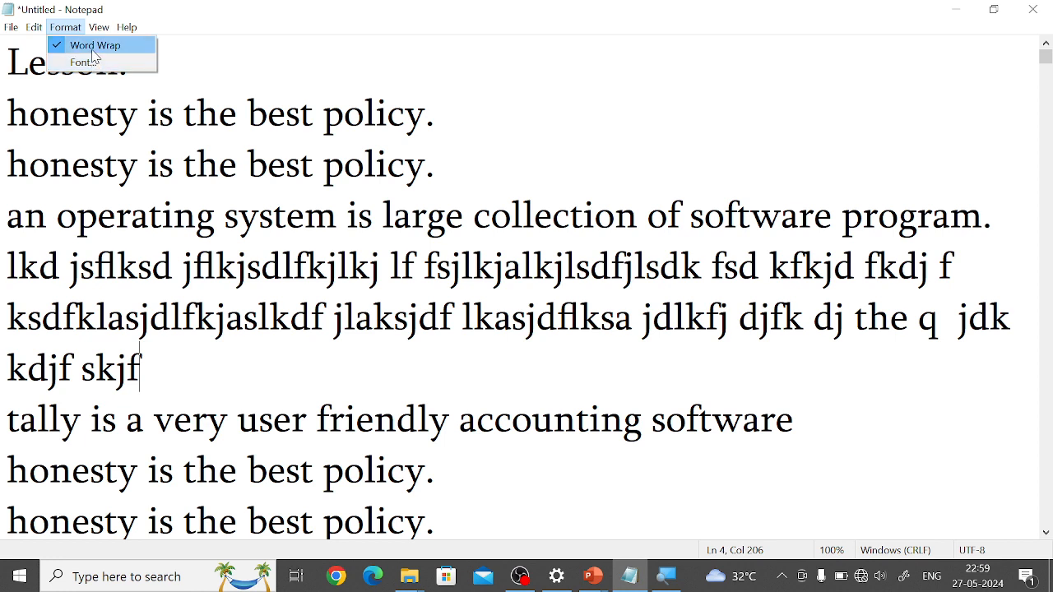
mouse_move(98, 36)
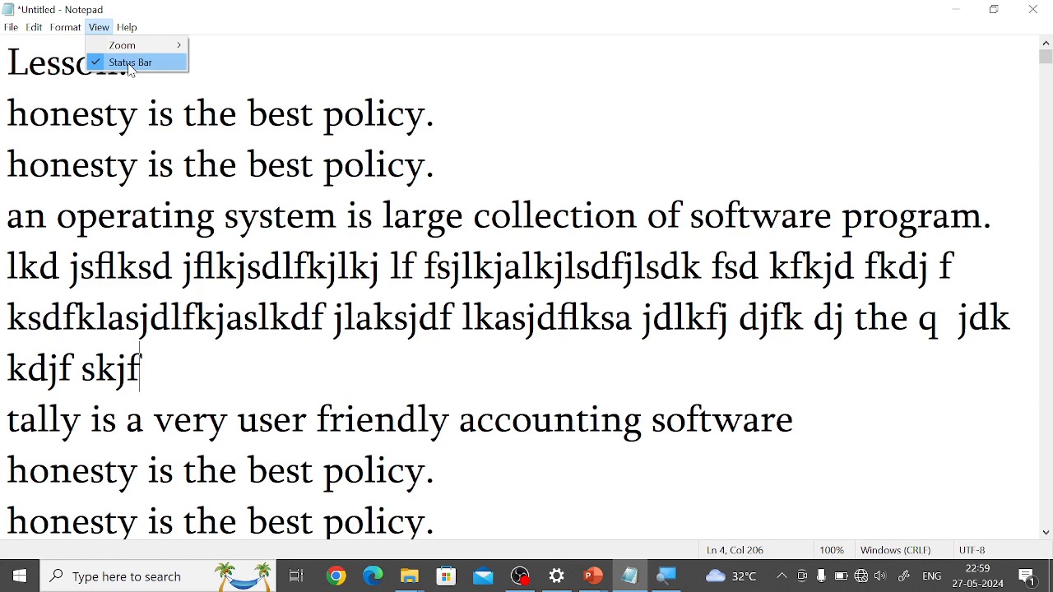
mouse_move(136, 51)
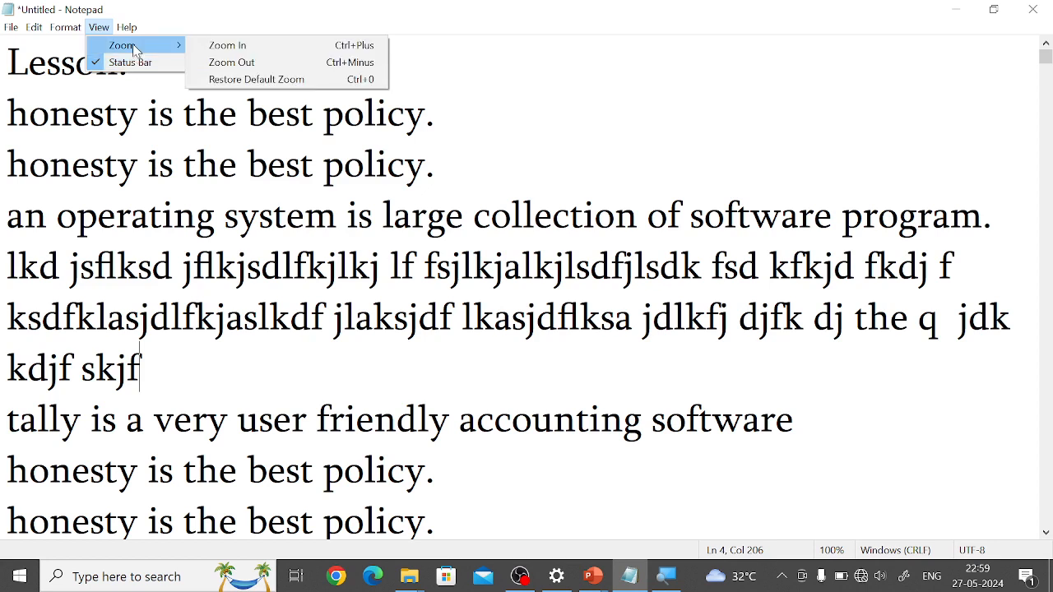
click(247, 46)
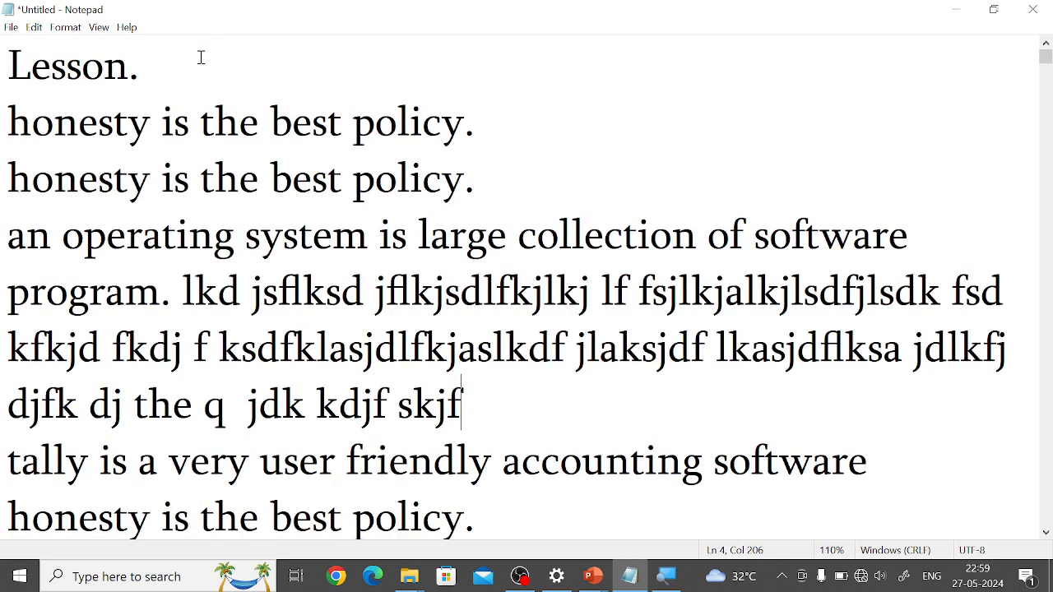
click(65, 27)
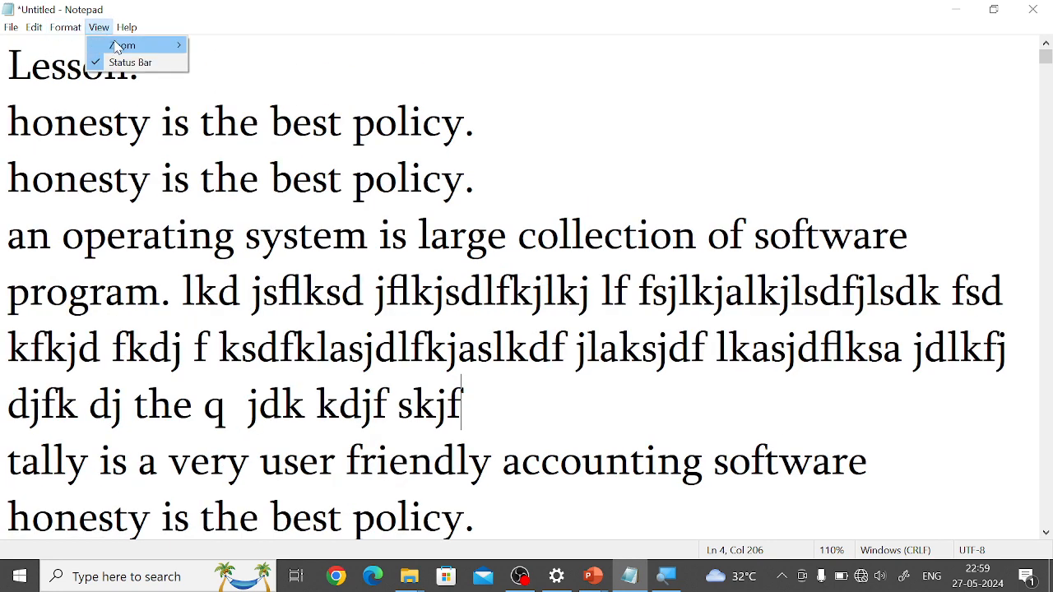
click(253, 45)
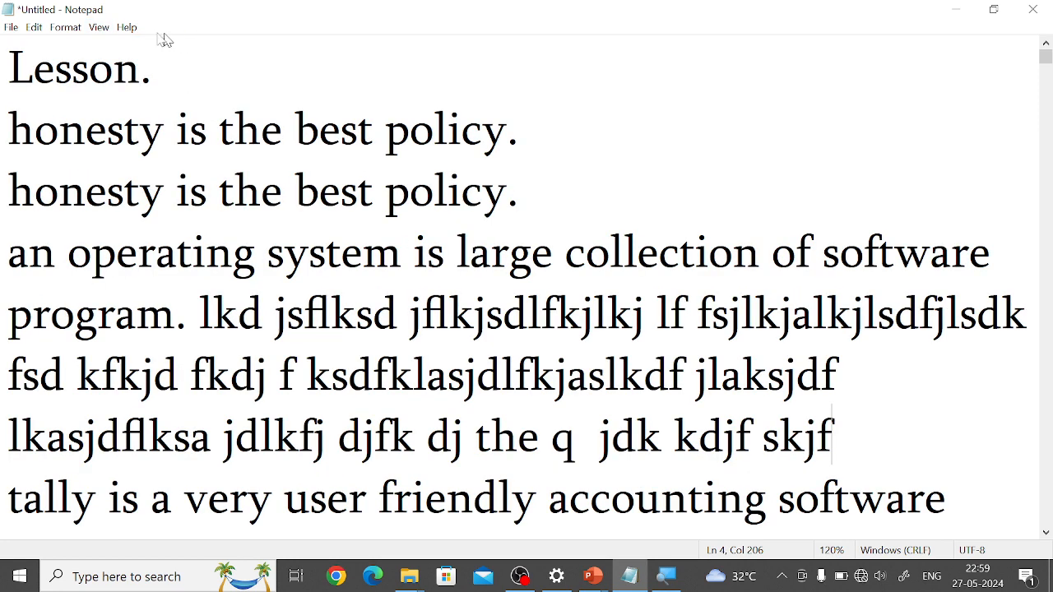
click(99, 27)
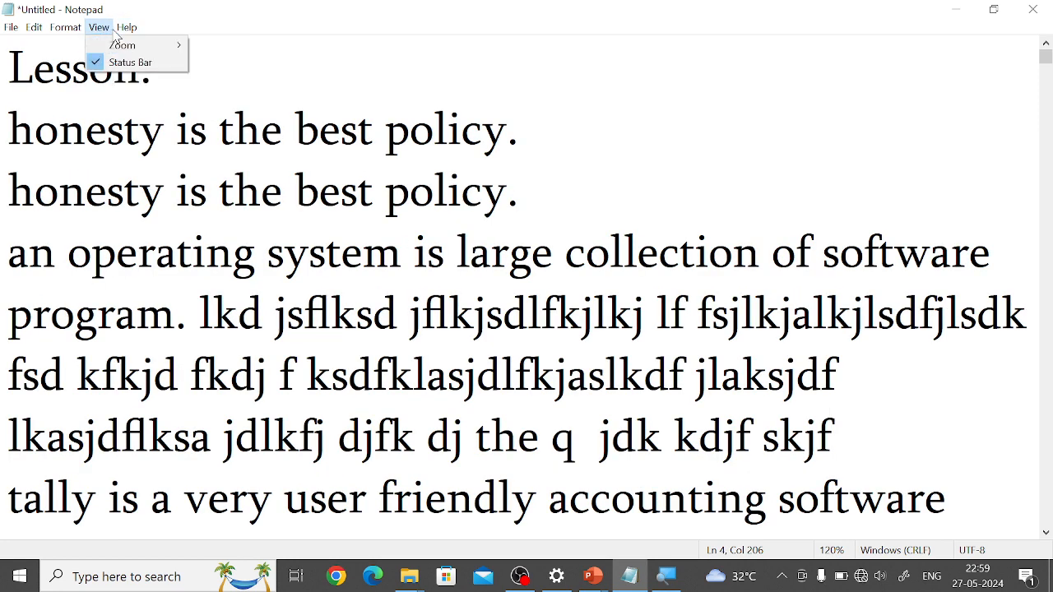
click(100, 28)
mouse_move(111, 46)
click(267, 54)
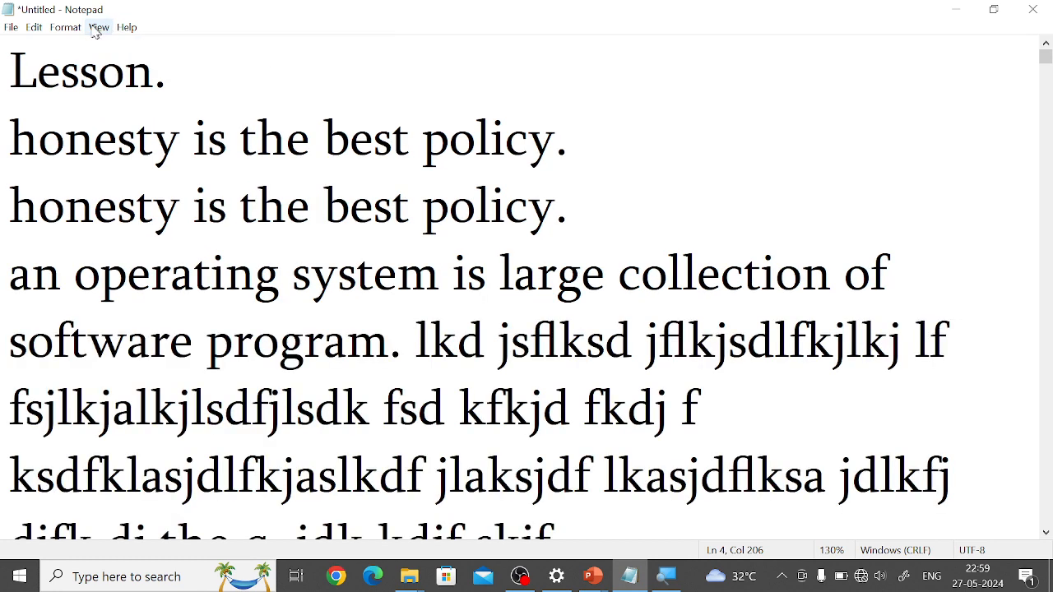
Zoom out on the document twice to reach a 110% view
click(98, 27)
mouse_move(122, 47)
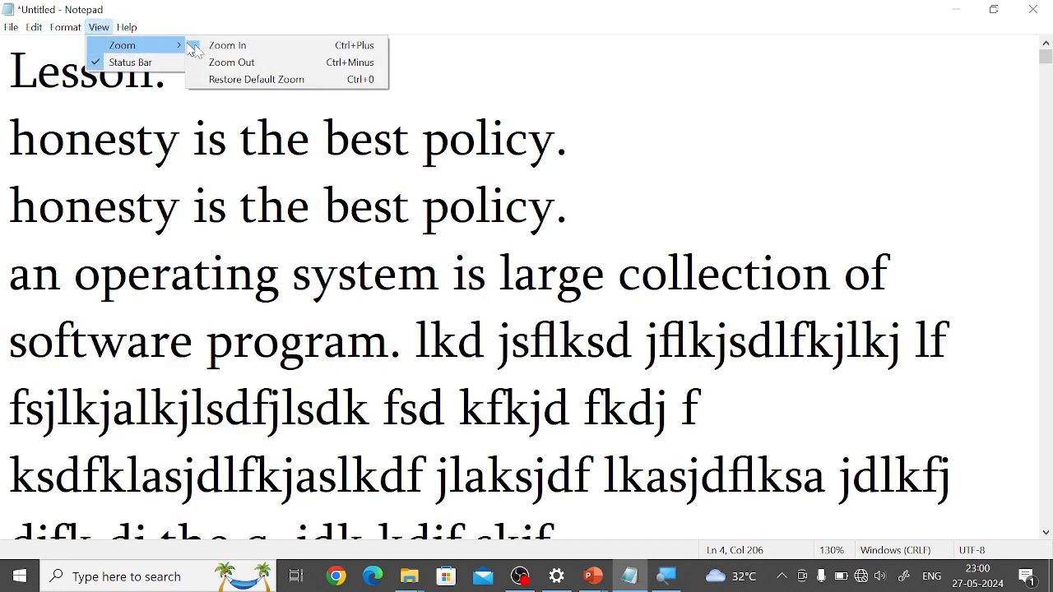
click(231, 62)
click(99, 28)
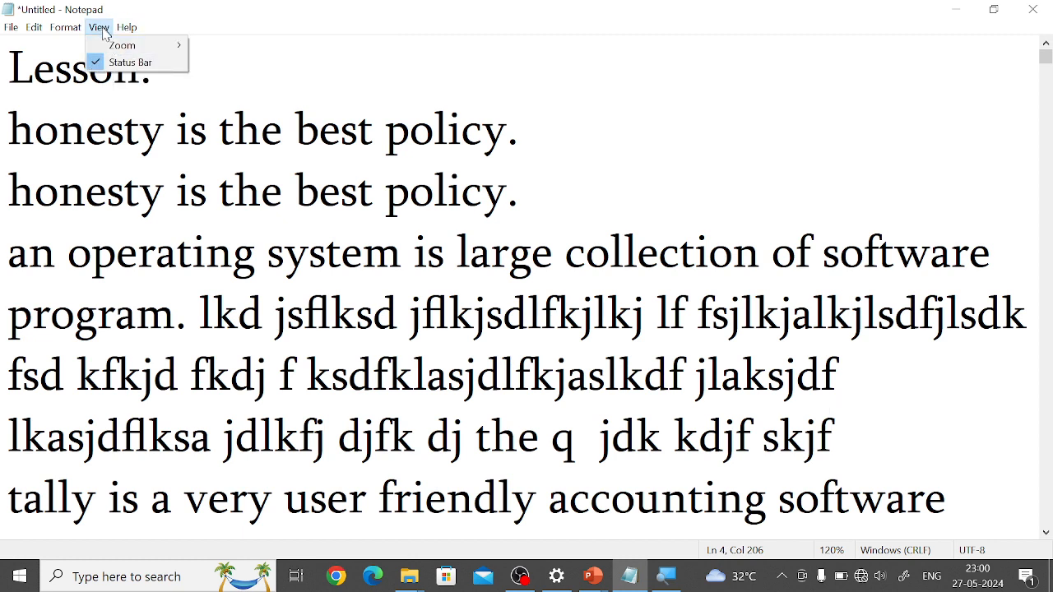
mouse_move(123, 46)
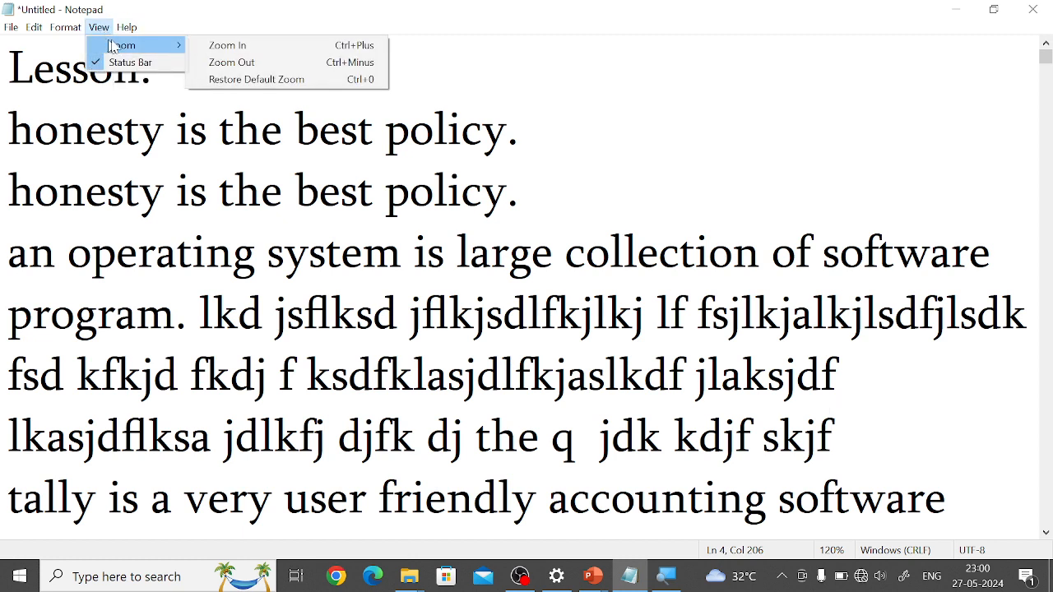
click(232, 62)
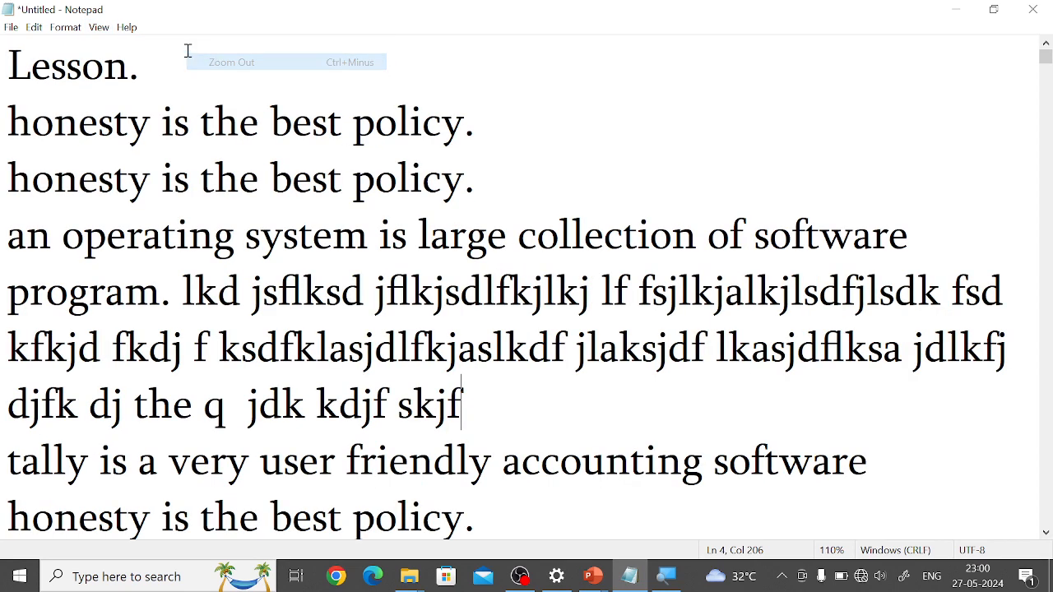
Restore the document's default zoom level
click(102, 30)
mouse_move(124, 49)
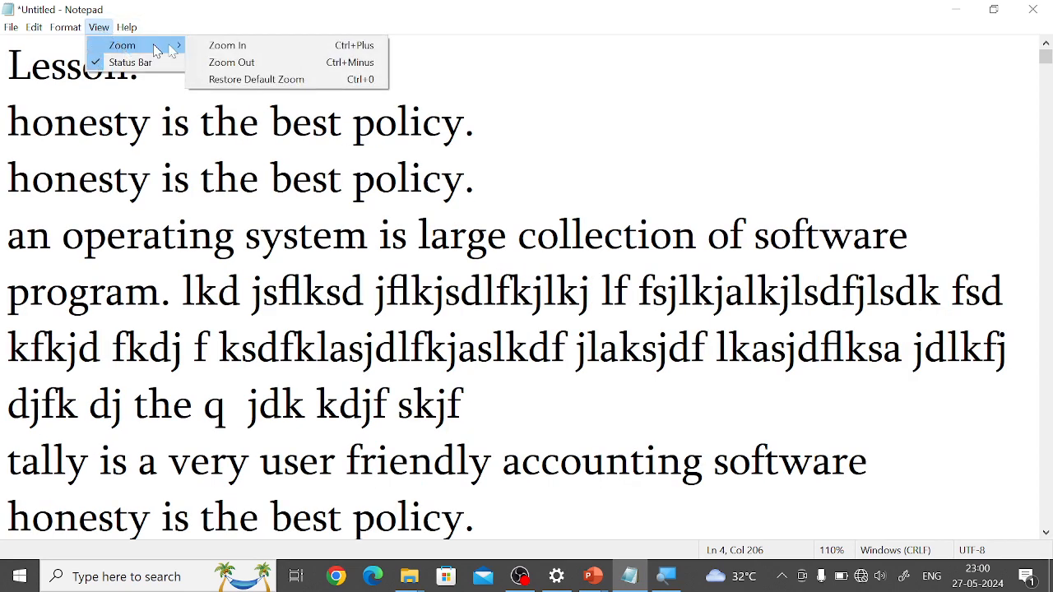
click(238, 80)
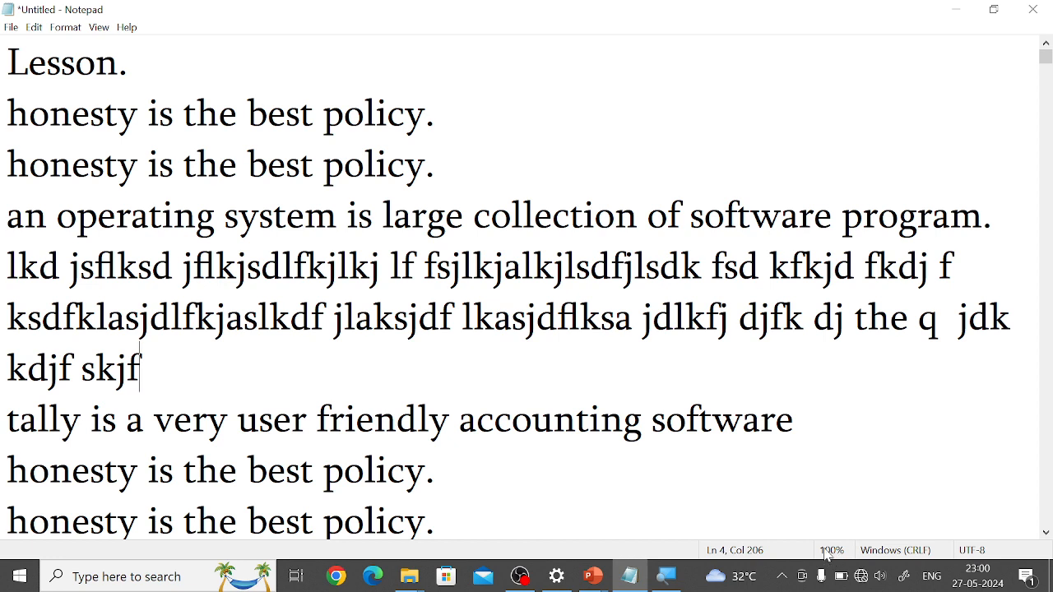
Hide the status bar and show it again
click(98, 28)
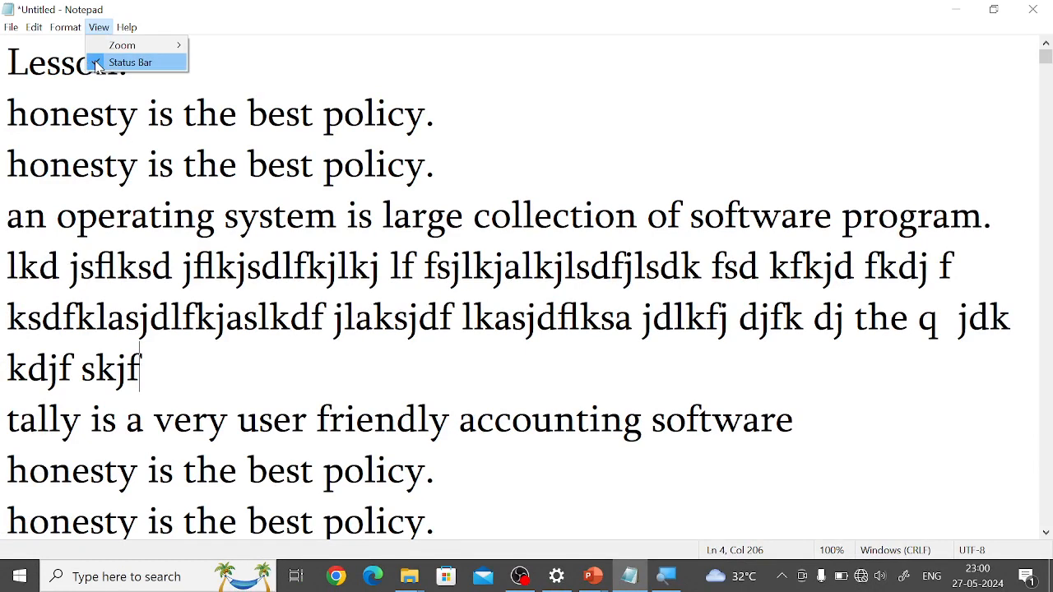
click(130, 63)
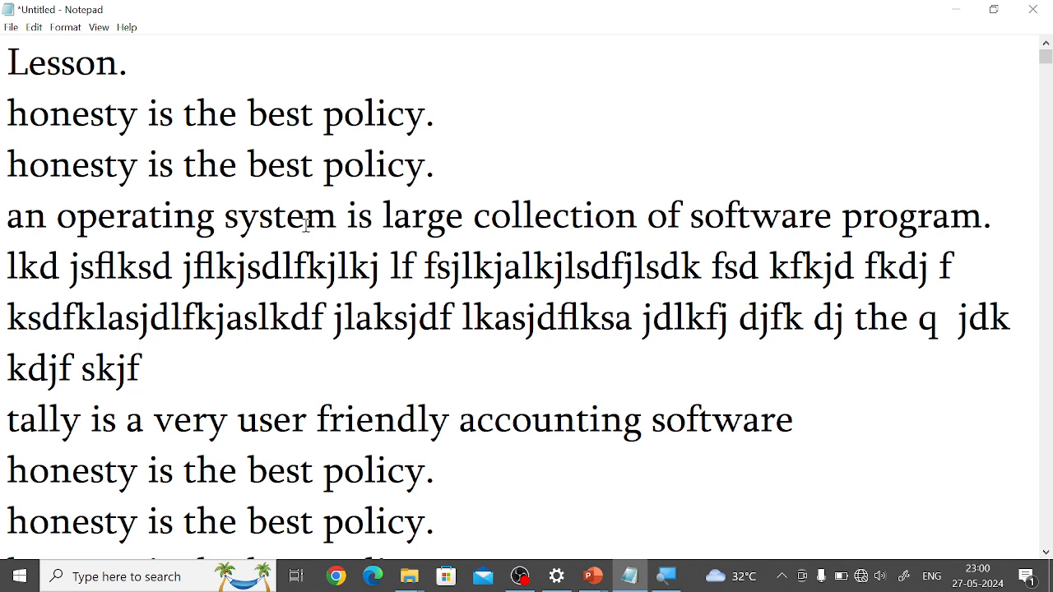
click(98, 30)
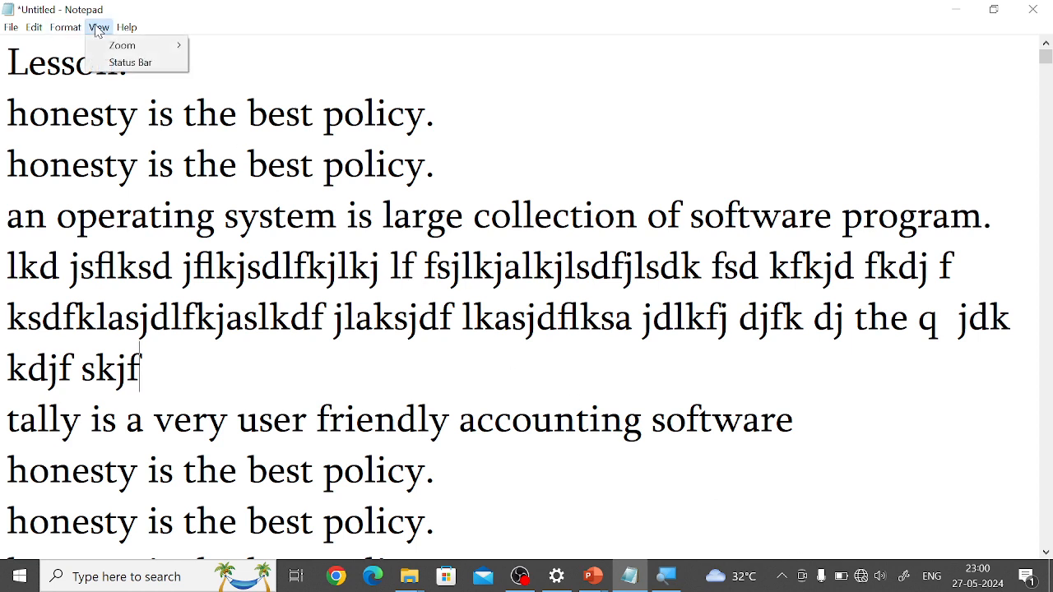
click(140, 68)
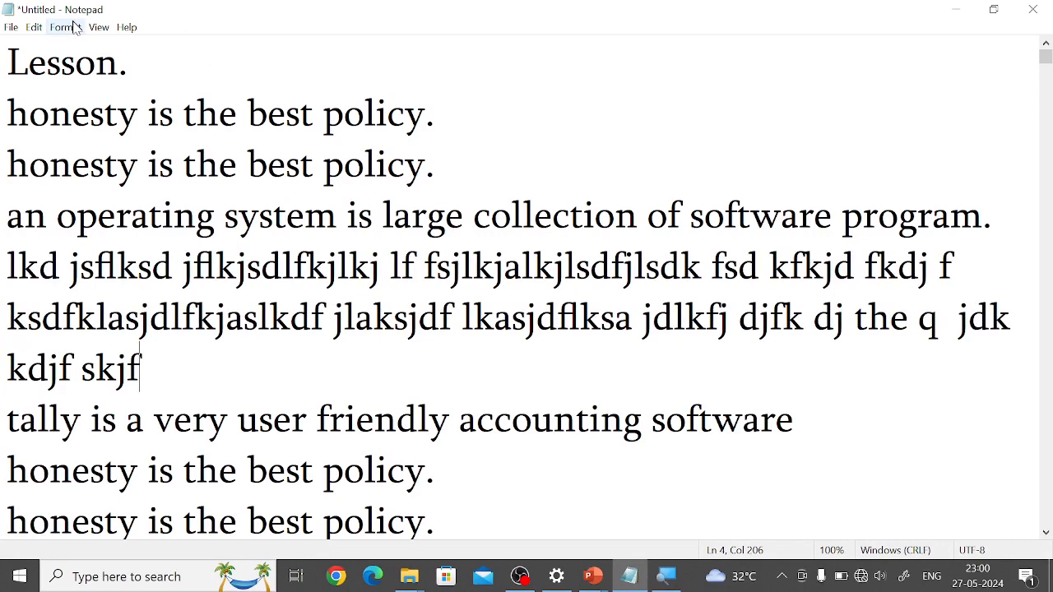
Open the About Notepad information and move its window toward the middle of the document to read the version details
click(128, 27)
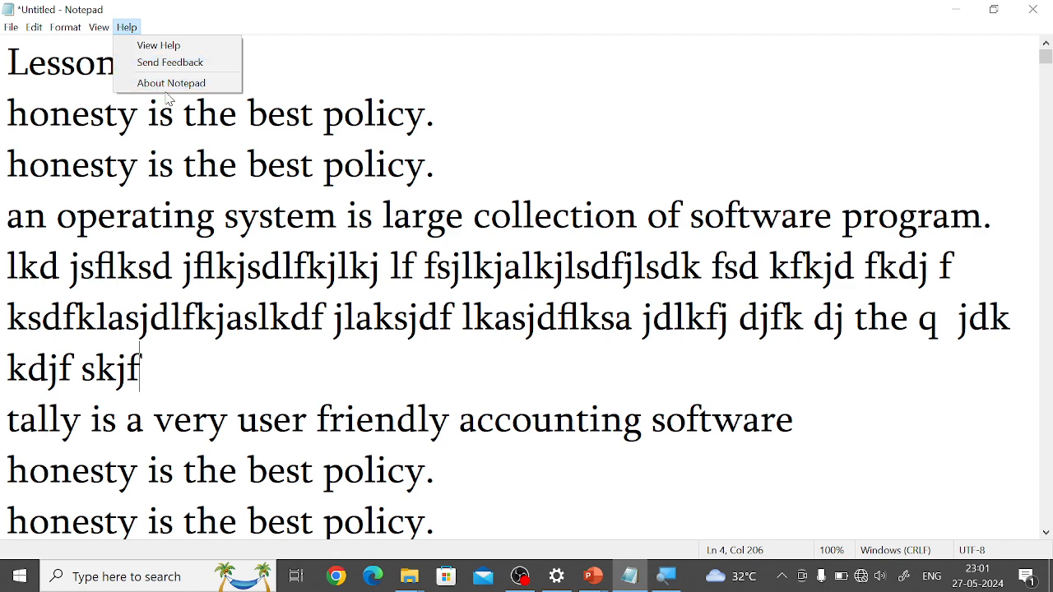
click(167, 85)
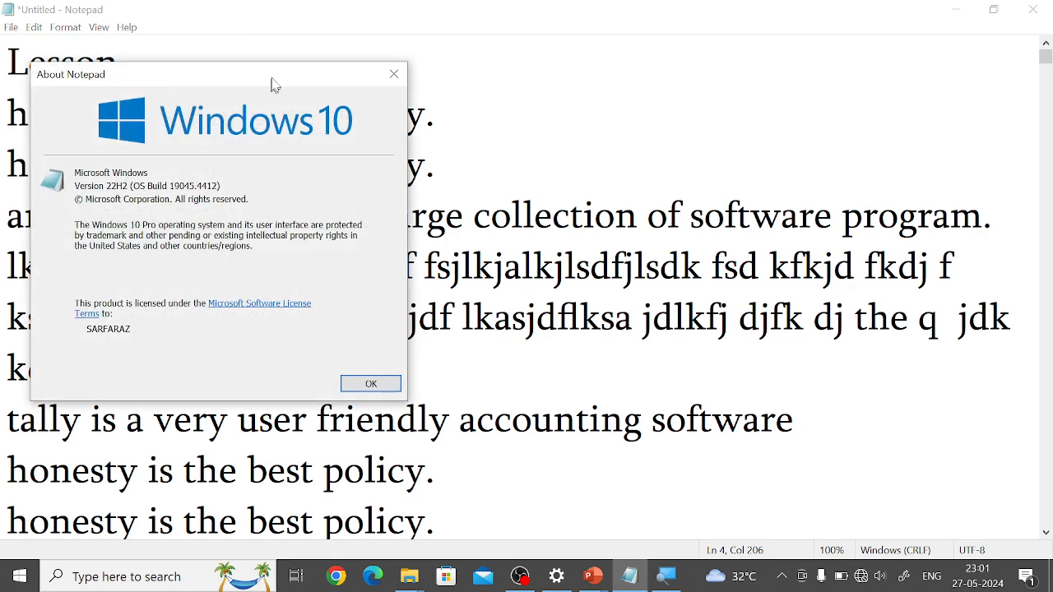
drag(272, 85, 494, 138)
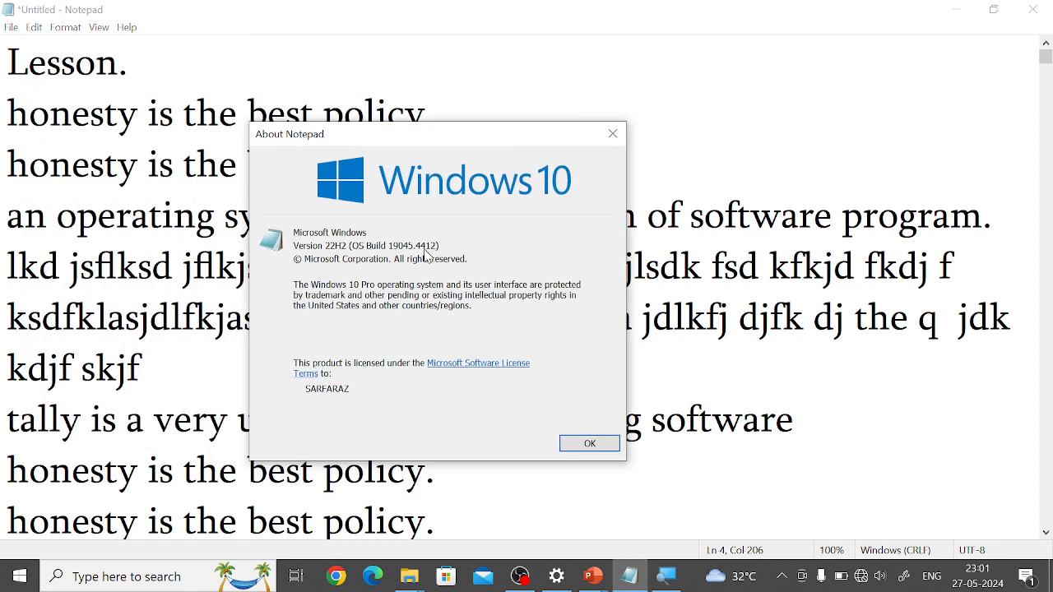